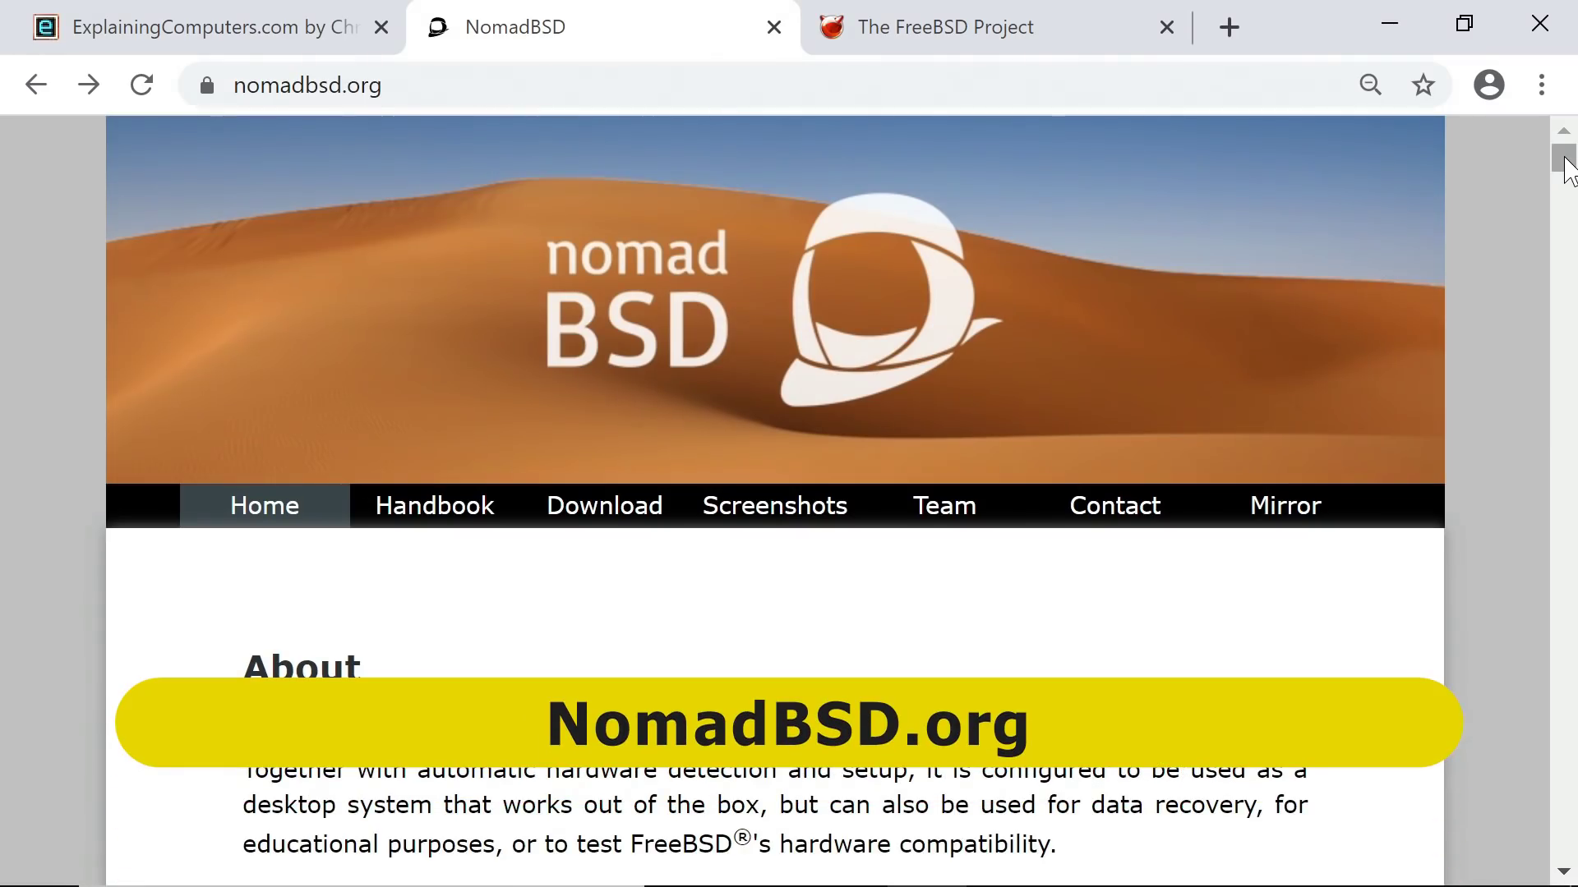
- Scroll to the NomadBSD About section, highlight its paragraph, then clear the highlight
drag(1567, 168, 1567, 187)
drag(1060, 376, 249, 275)
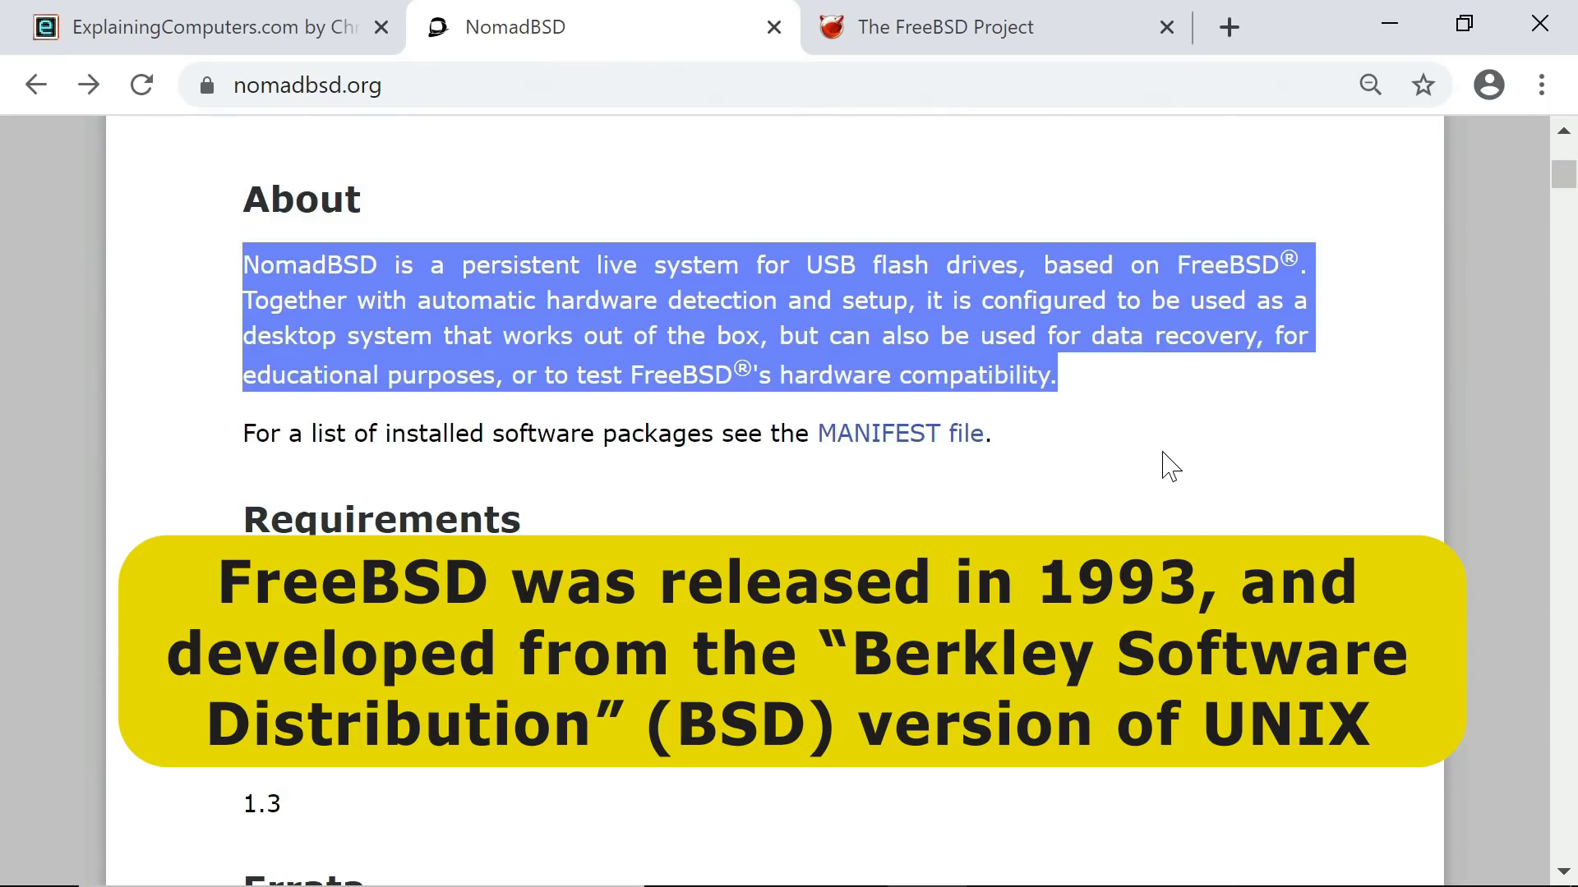
click(1162, 452)
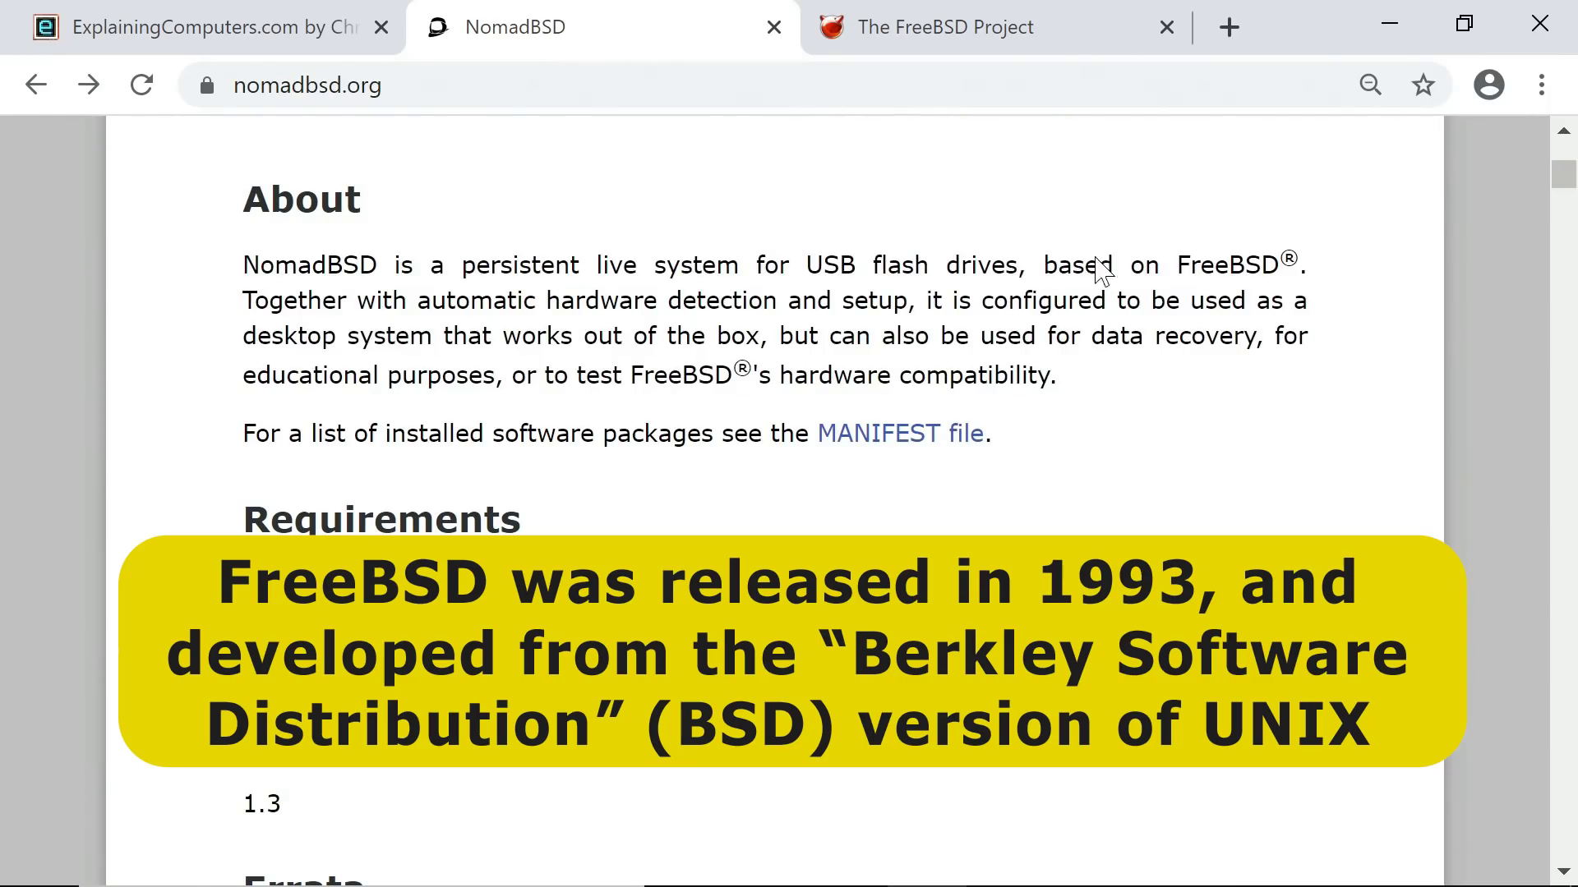
- Open freebsd.org's About FreeBSD page from the FreeBSD Project tab, then go back to NomadBSD
click(943, 43)
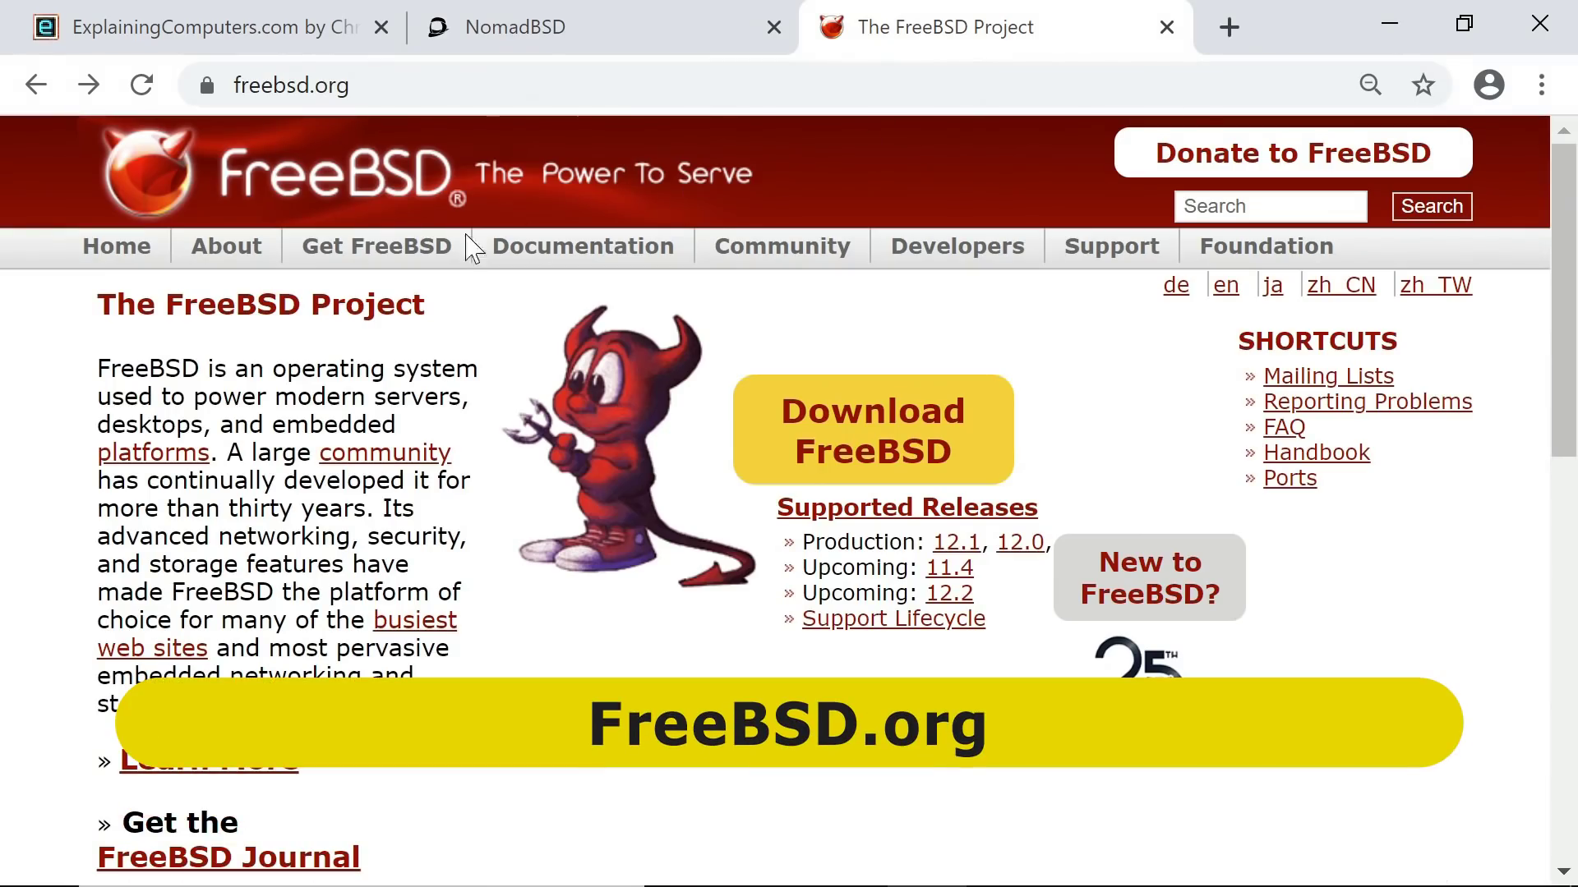
click(212, 251)
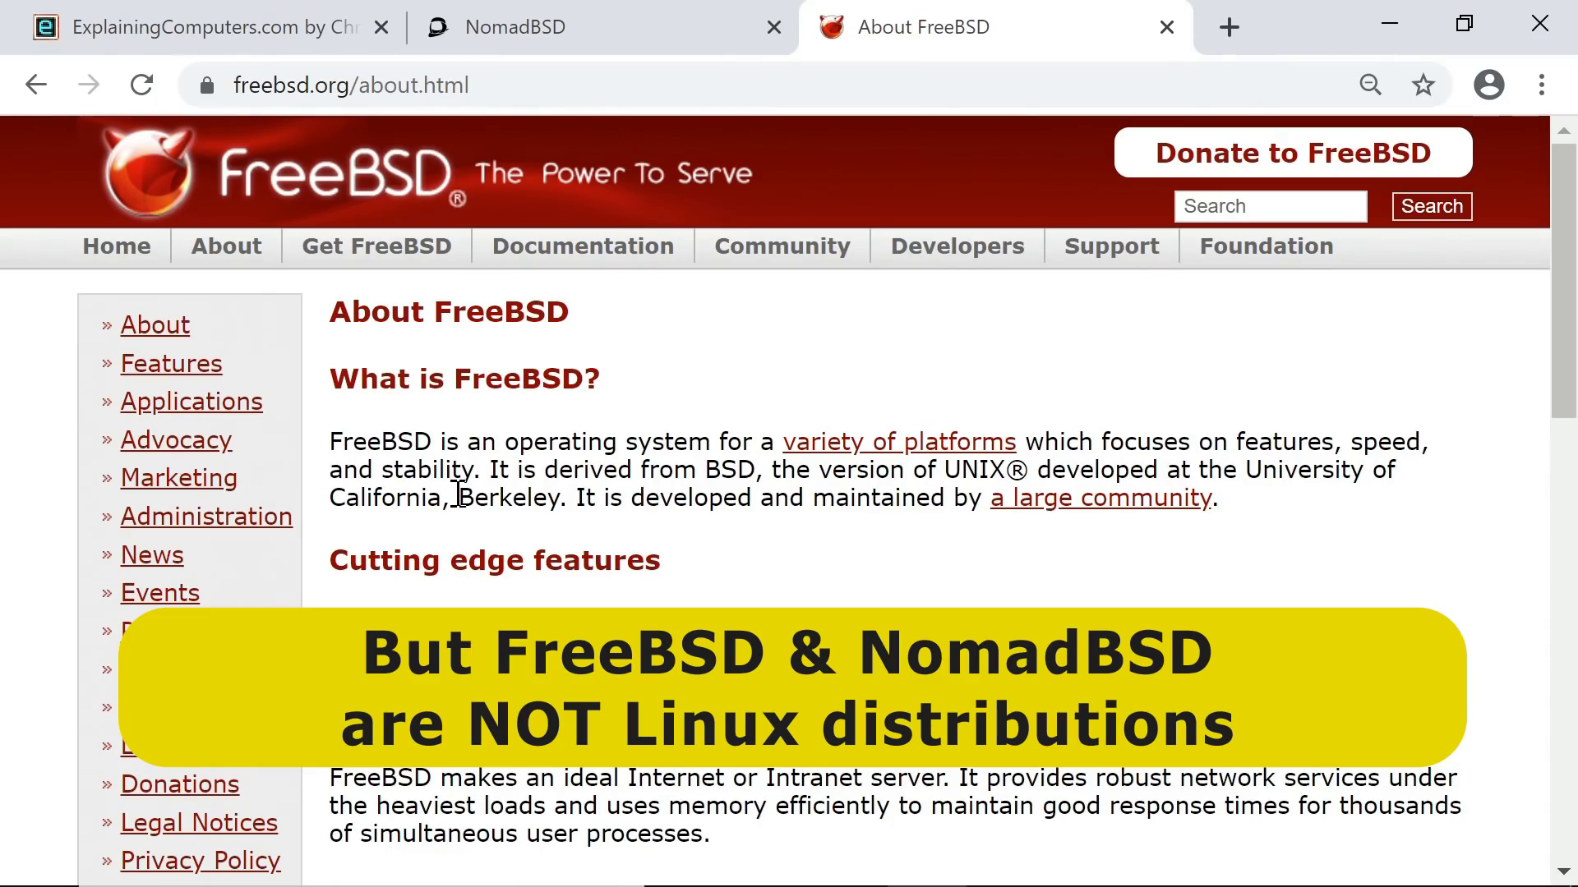
click(567, 37)
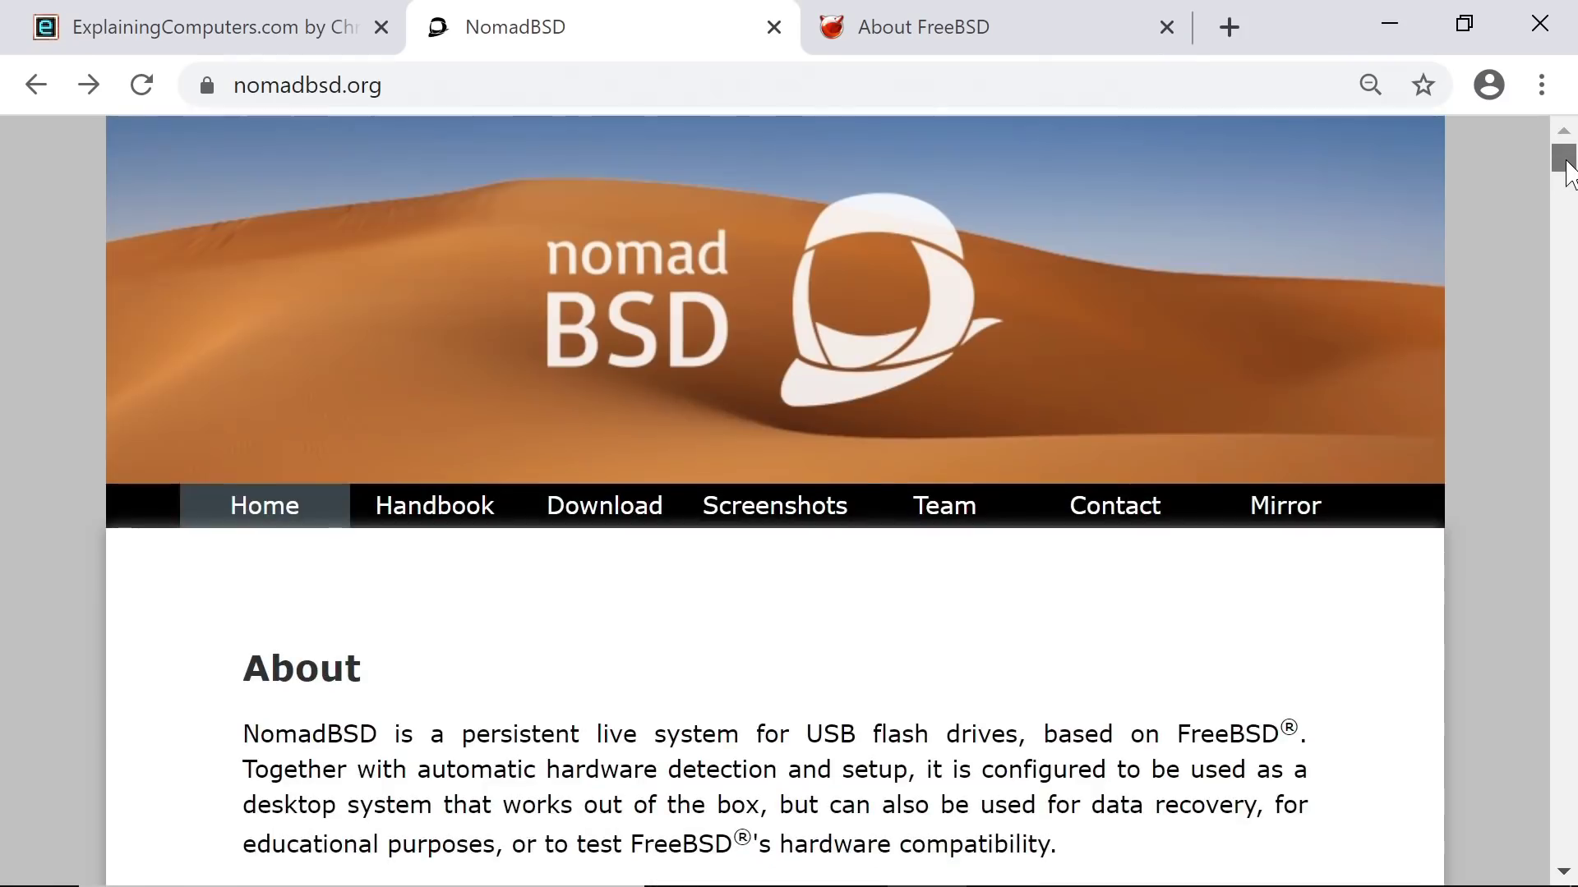
- Go to the NomadBSD download page and start the amd64 main-site image download
drag(1562, 172, 1561, 154)
click(624, 513)
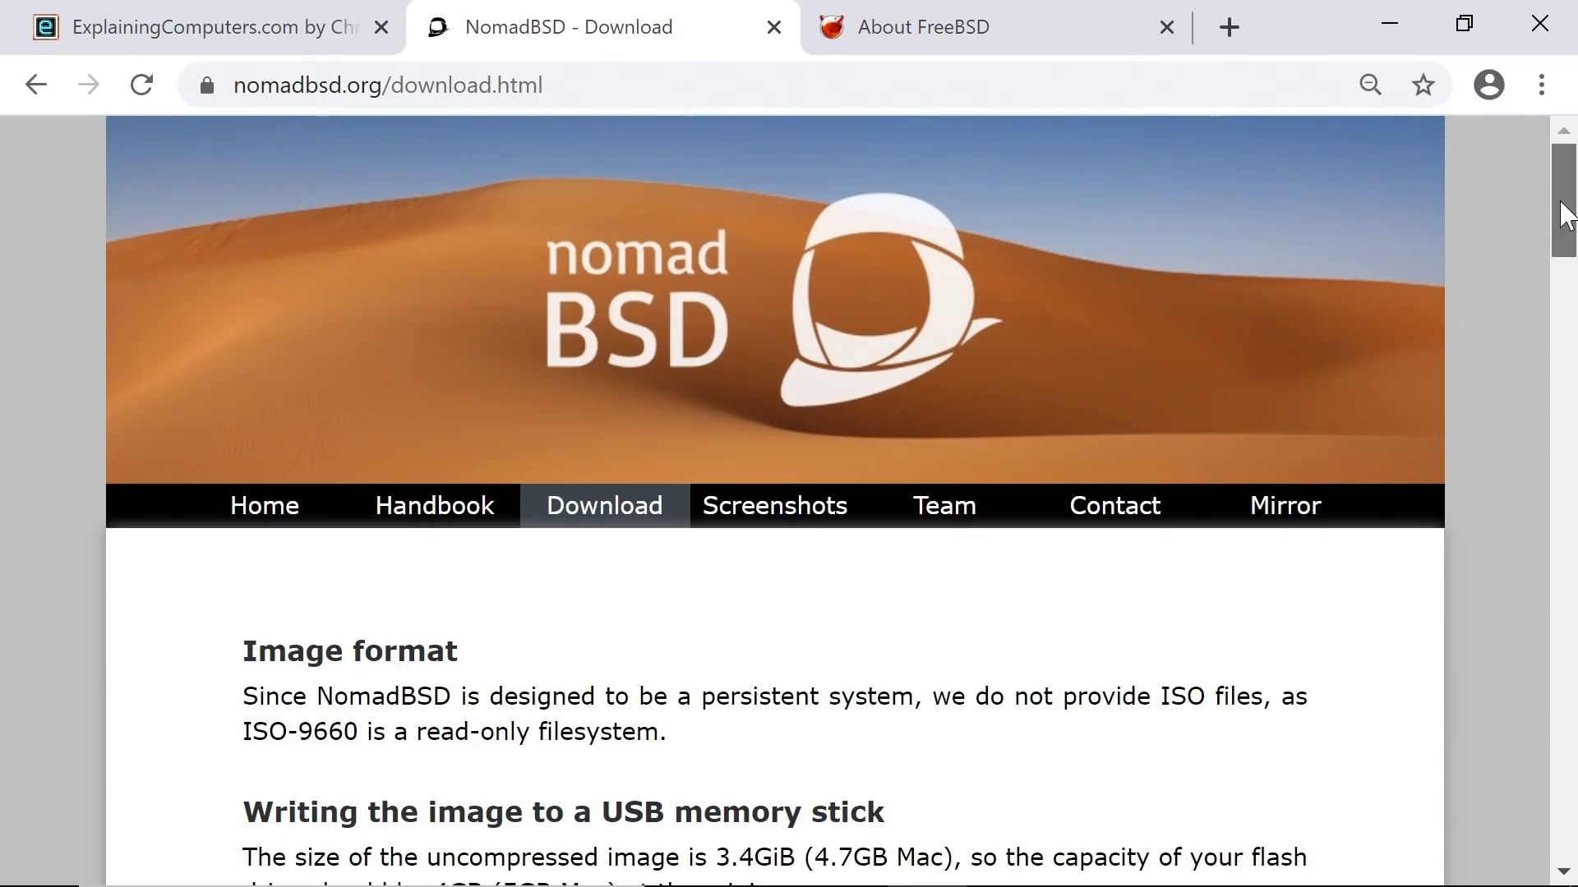
drag(1566, 215, 1456, 618)
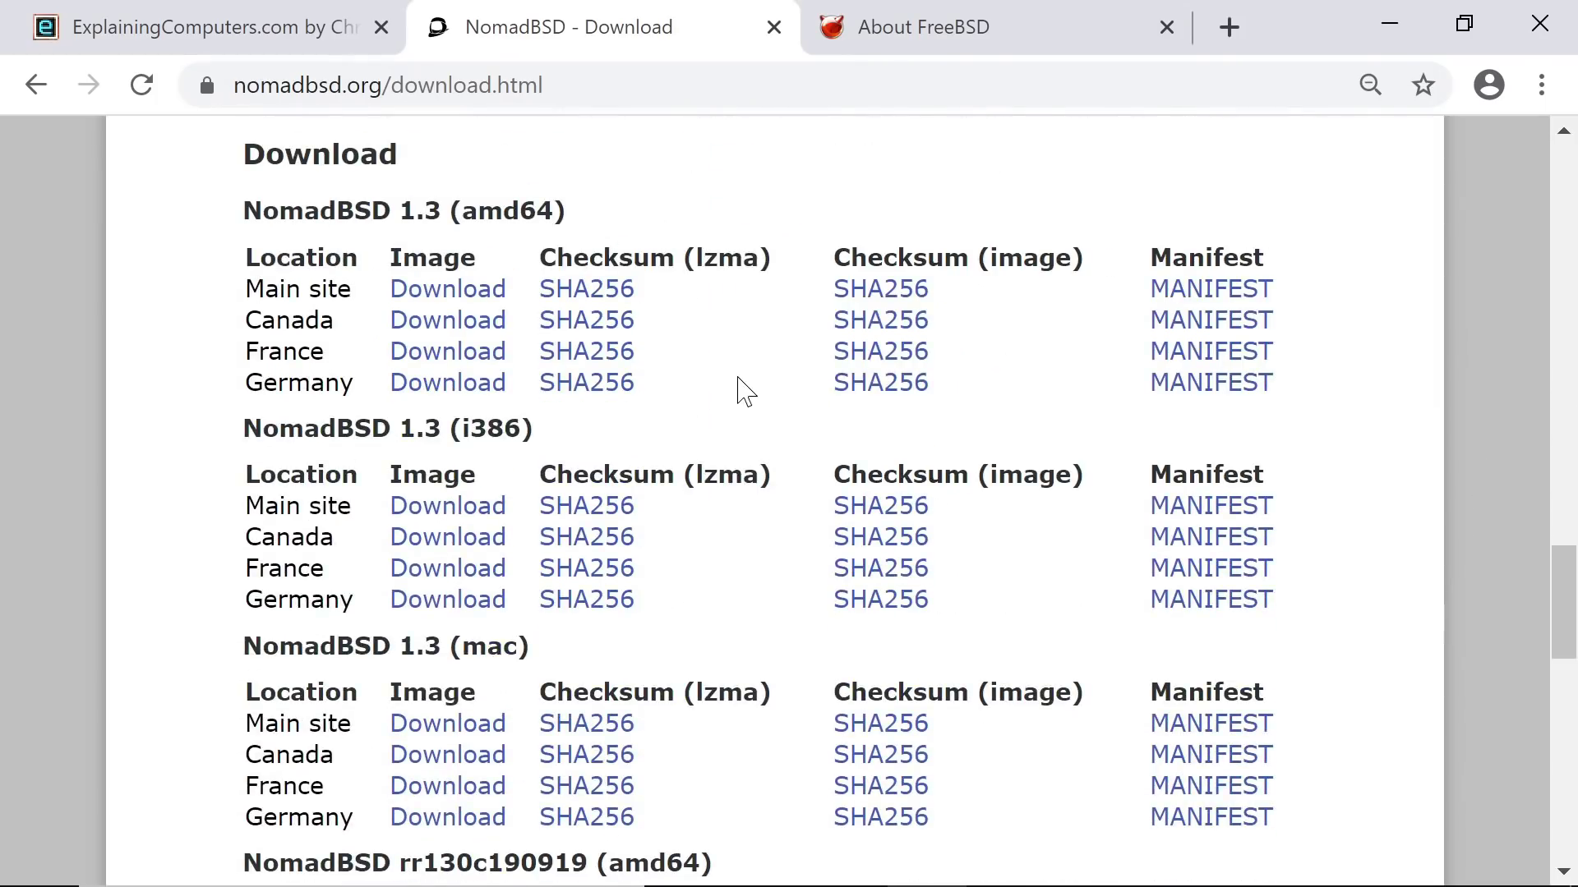
click(445, 296)
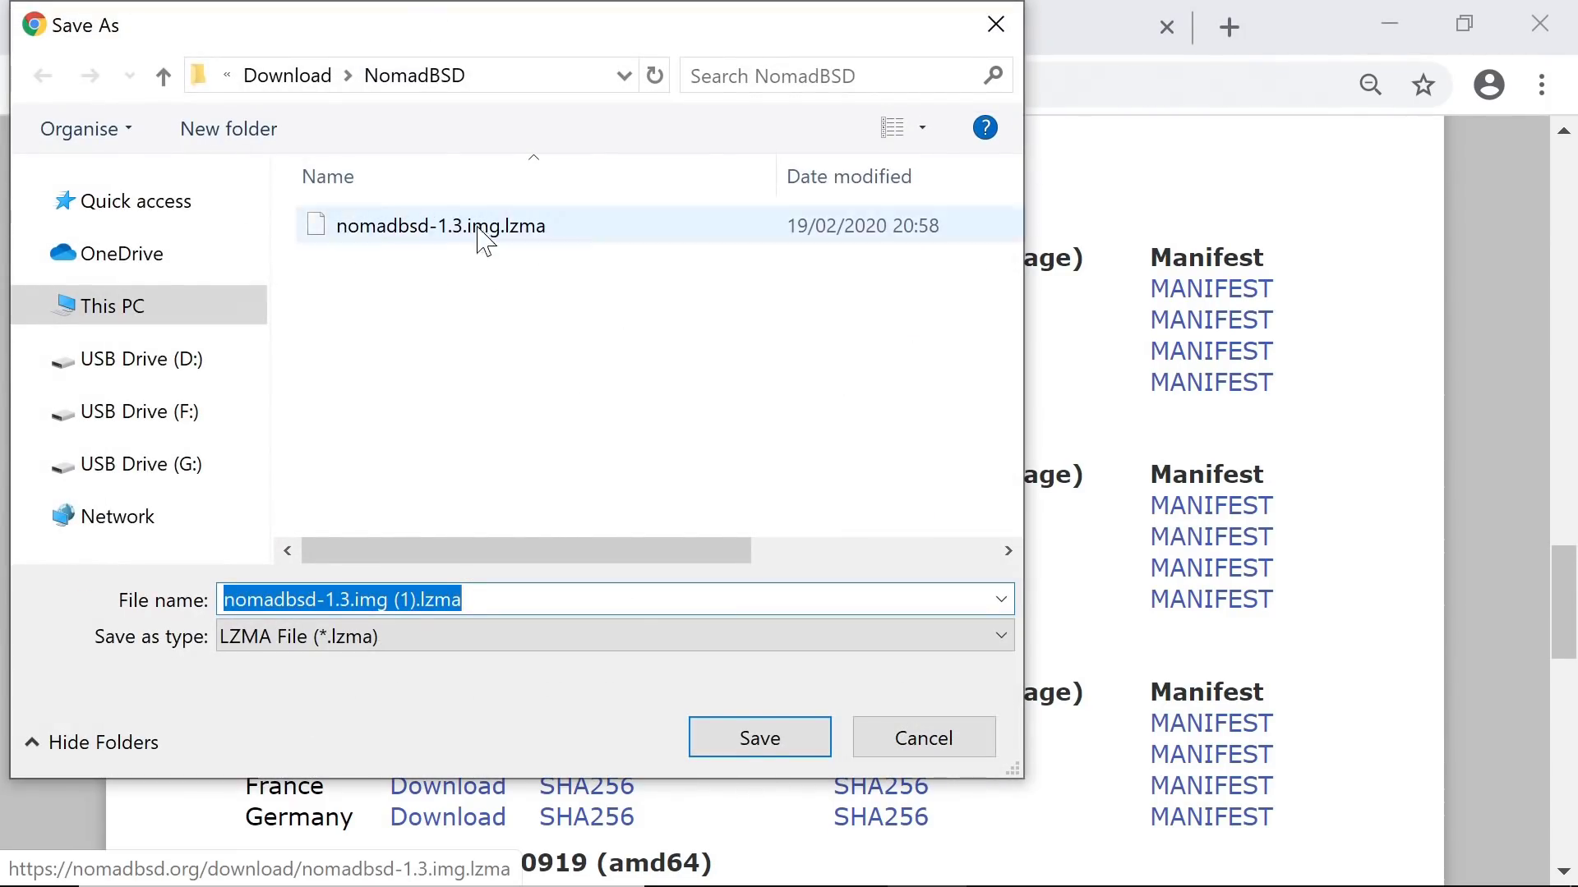
- Cancel saving the image and minimize Chrome to show the downloaded nomadbsd-1.3.img.lzma
mouse_move(507, 243)
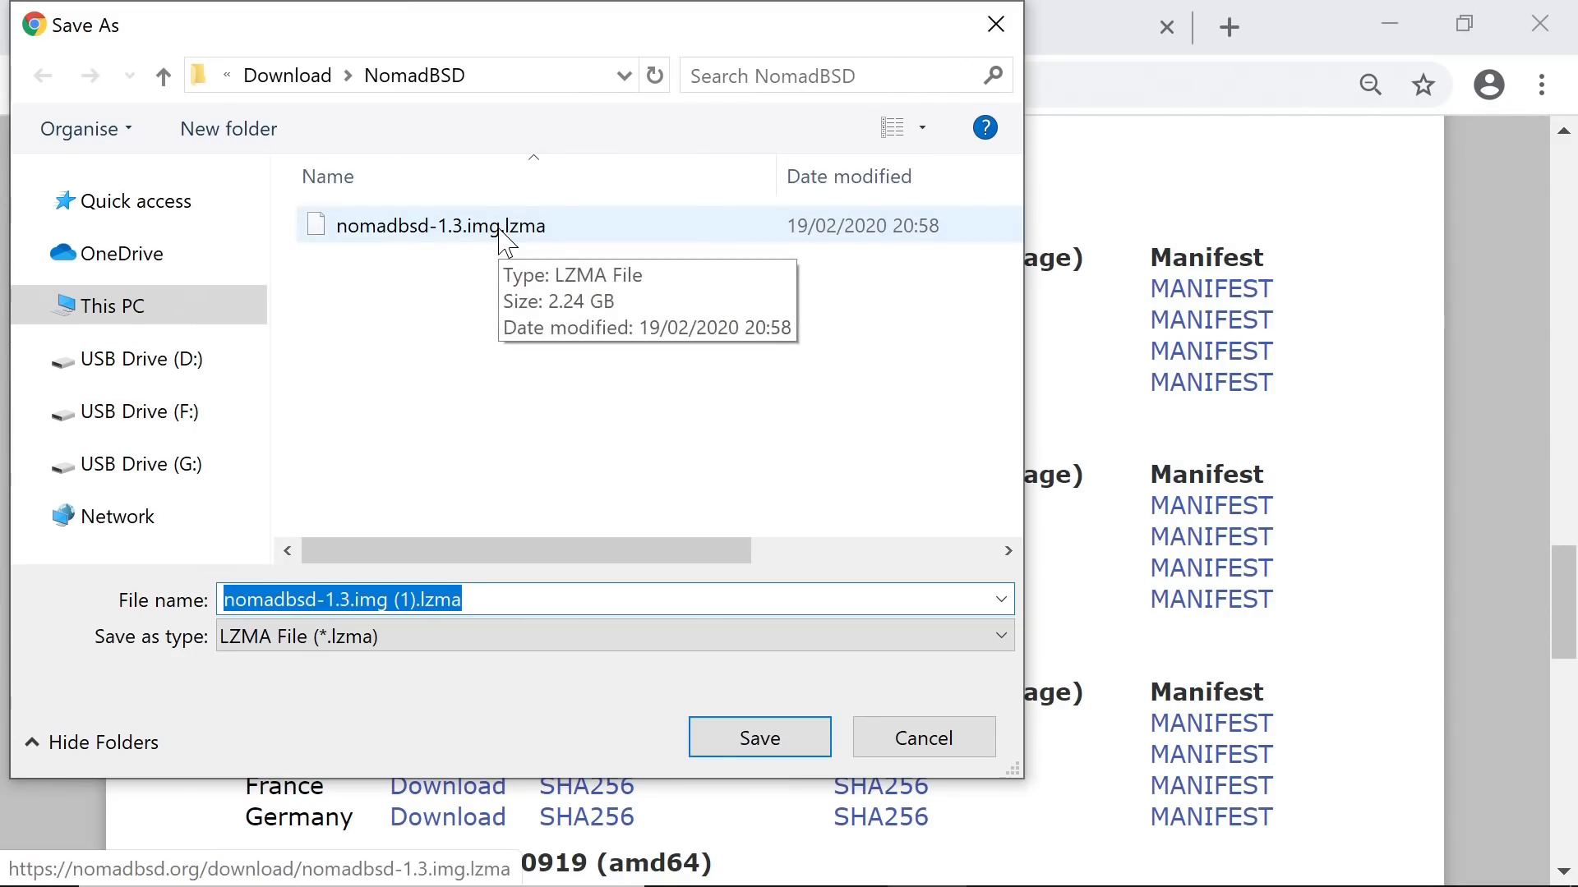
click(906, 738)
click(1389, 25)
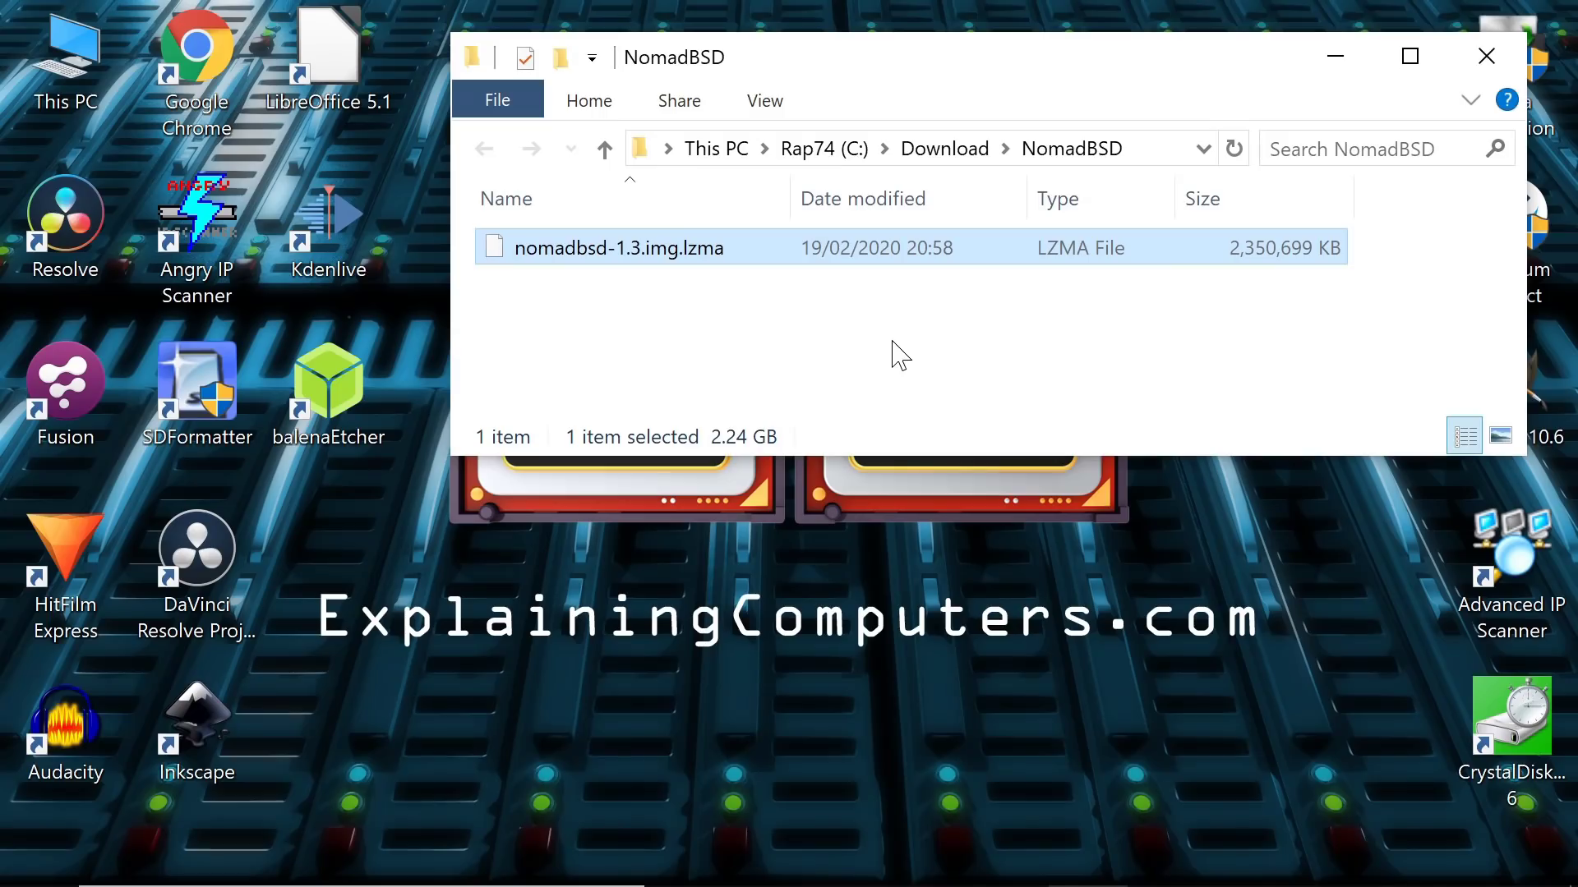
- Extract nomadbsd-1.3.img.lzma in place with 7-Zip to get nomadbsd-1.3.img
mouse_move(744, 265)
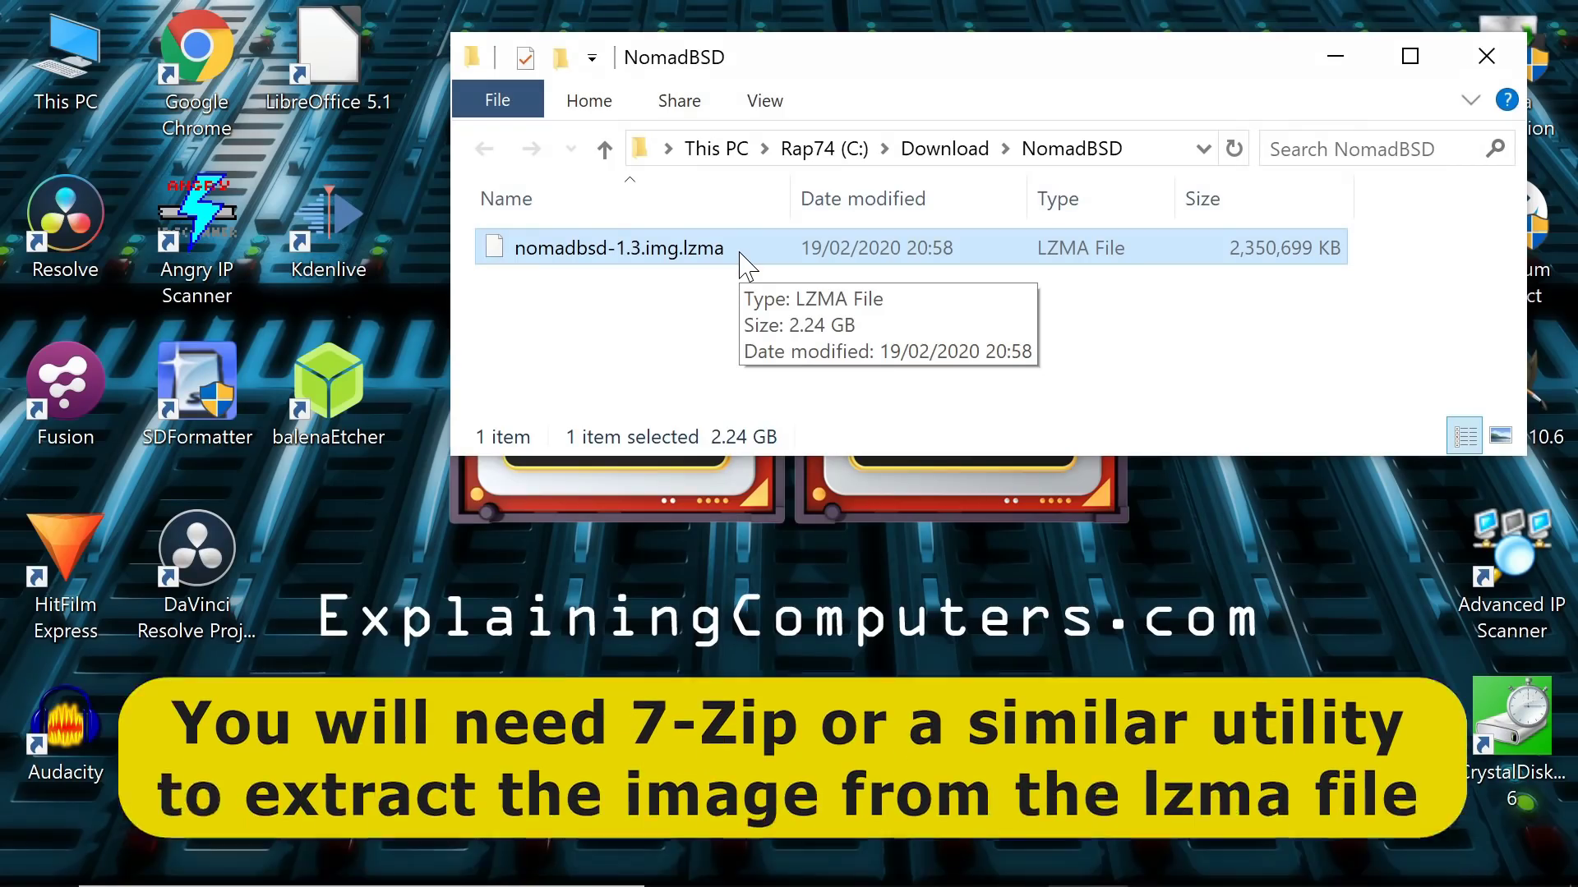
right_click(740, 255)
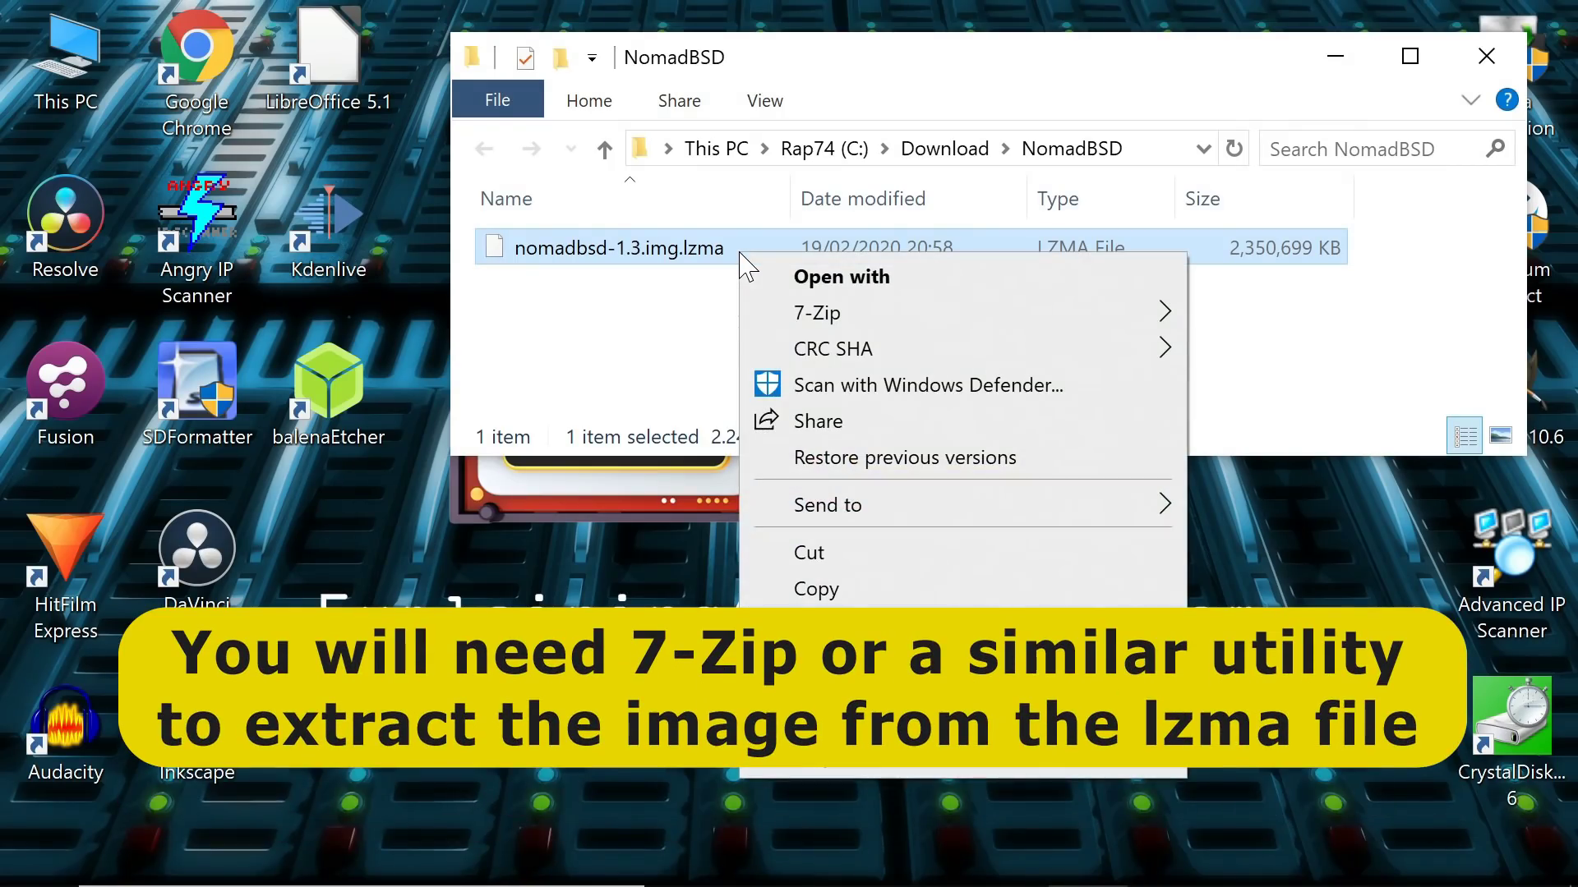
mouse_move(822, 313)
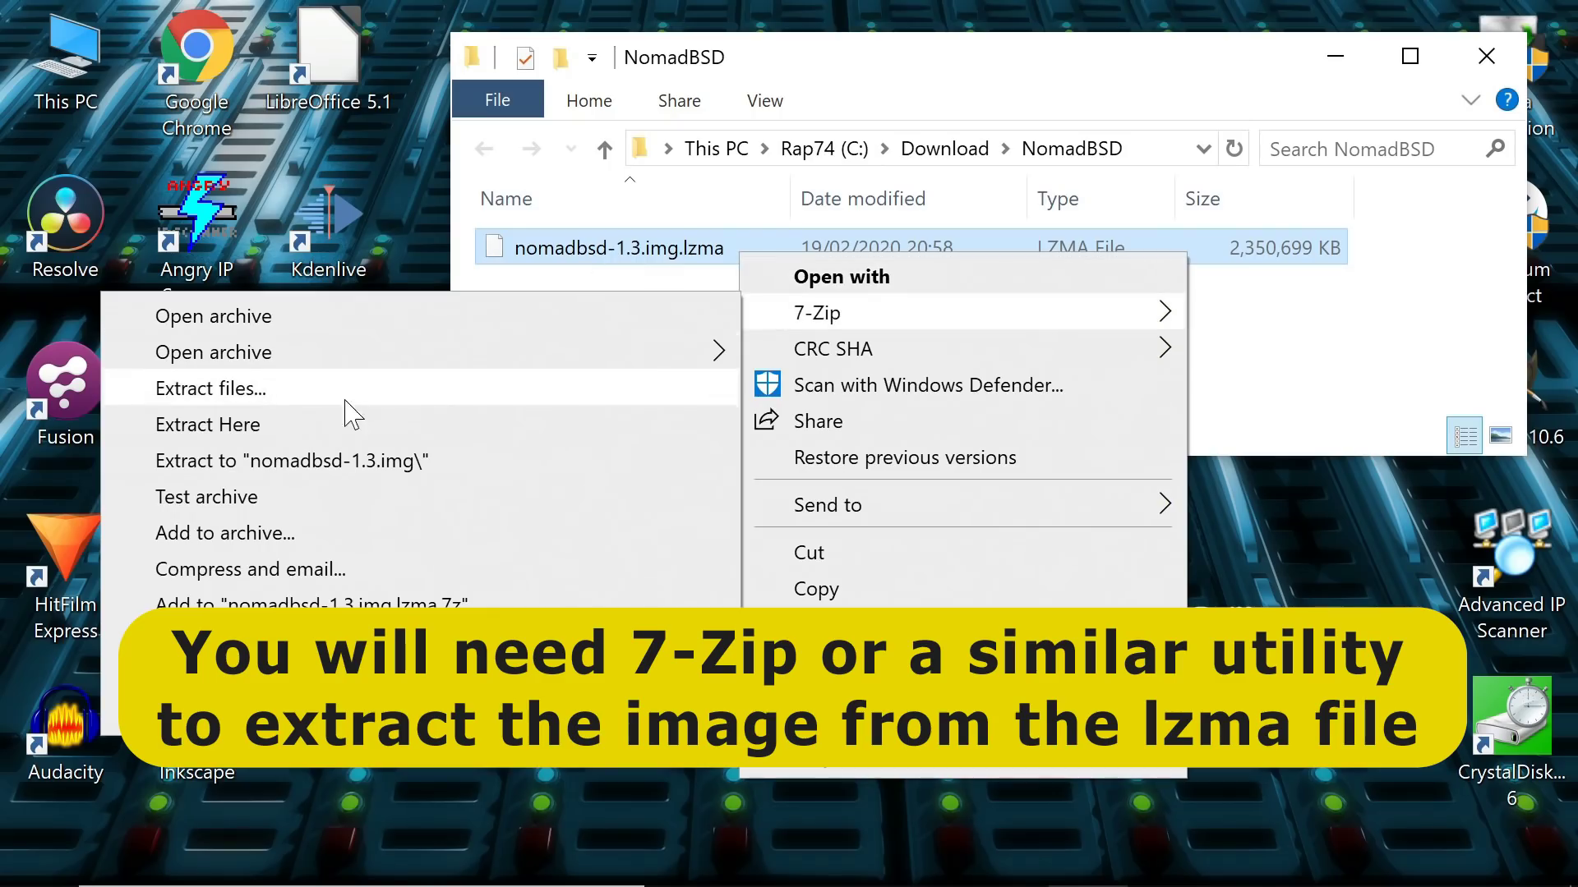
click(306, 424)
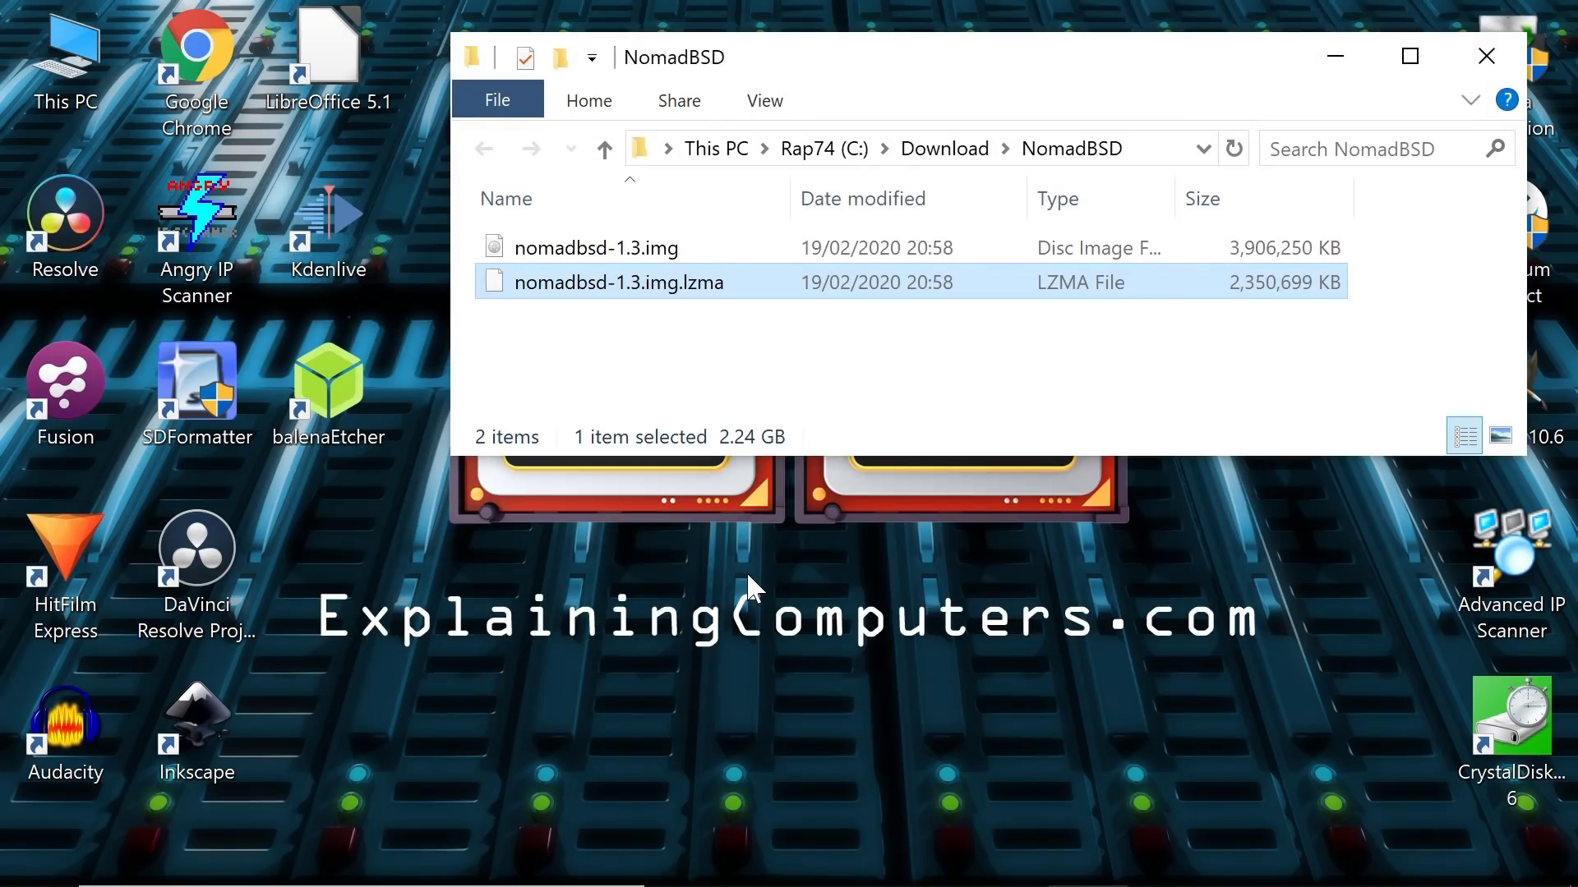
click(817, 360)
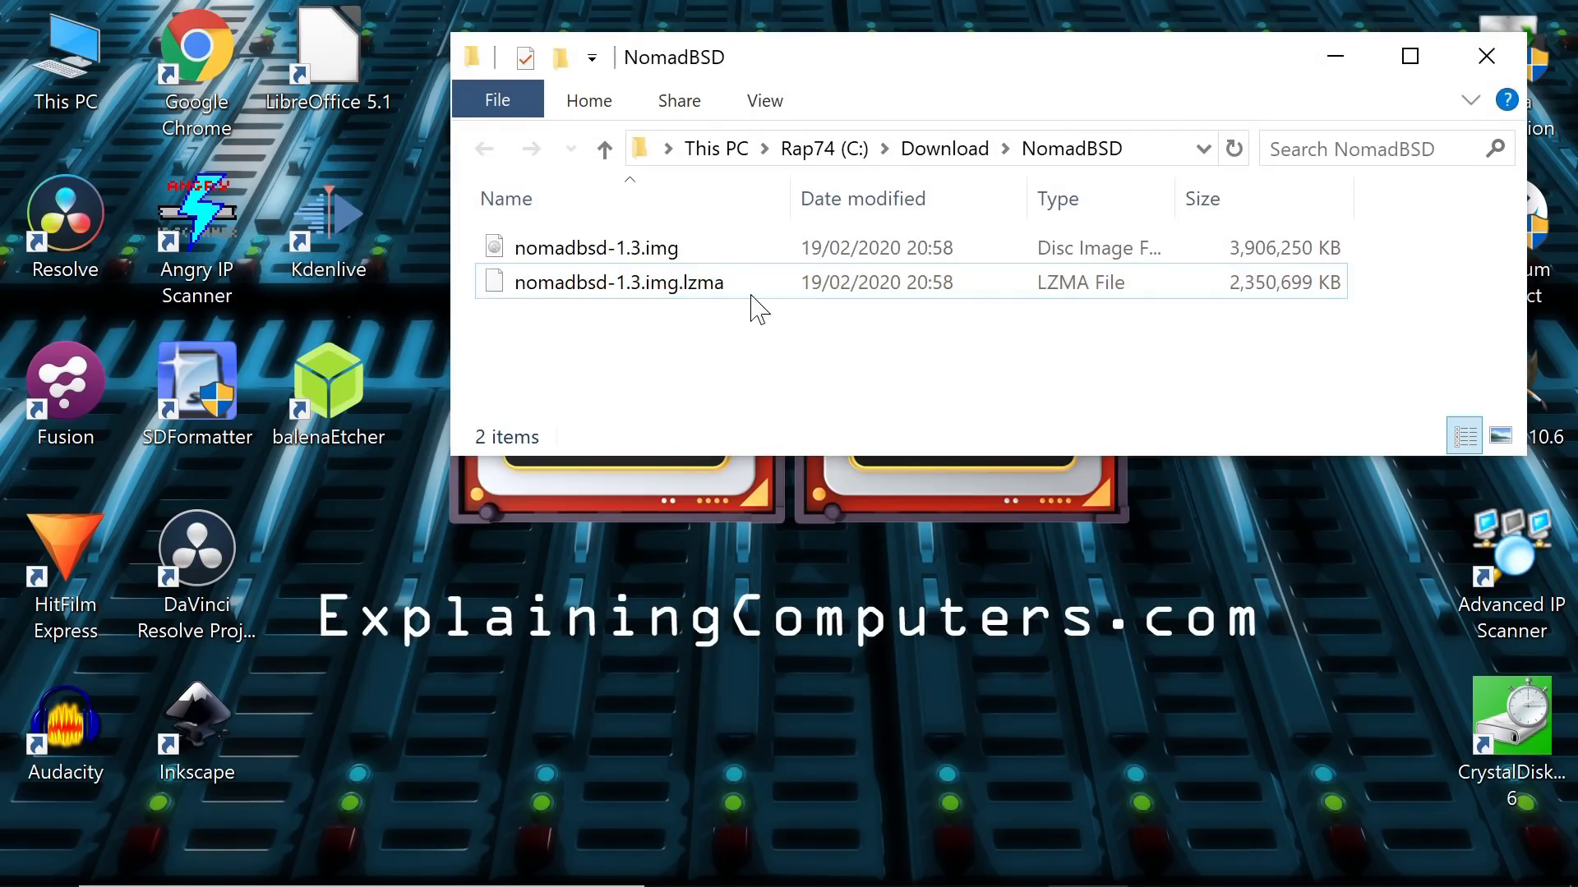
click(680, 251)
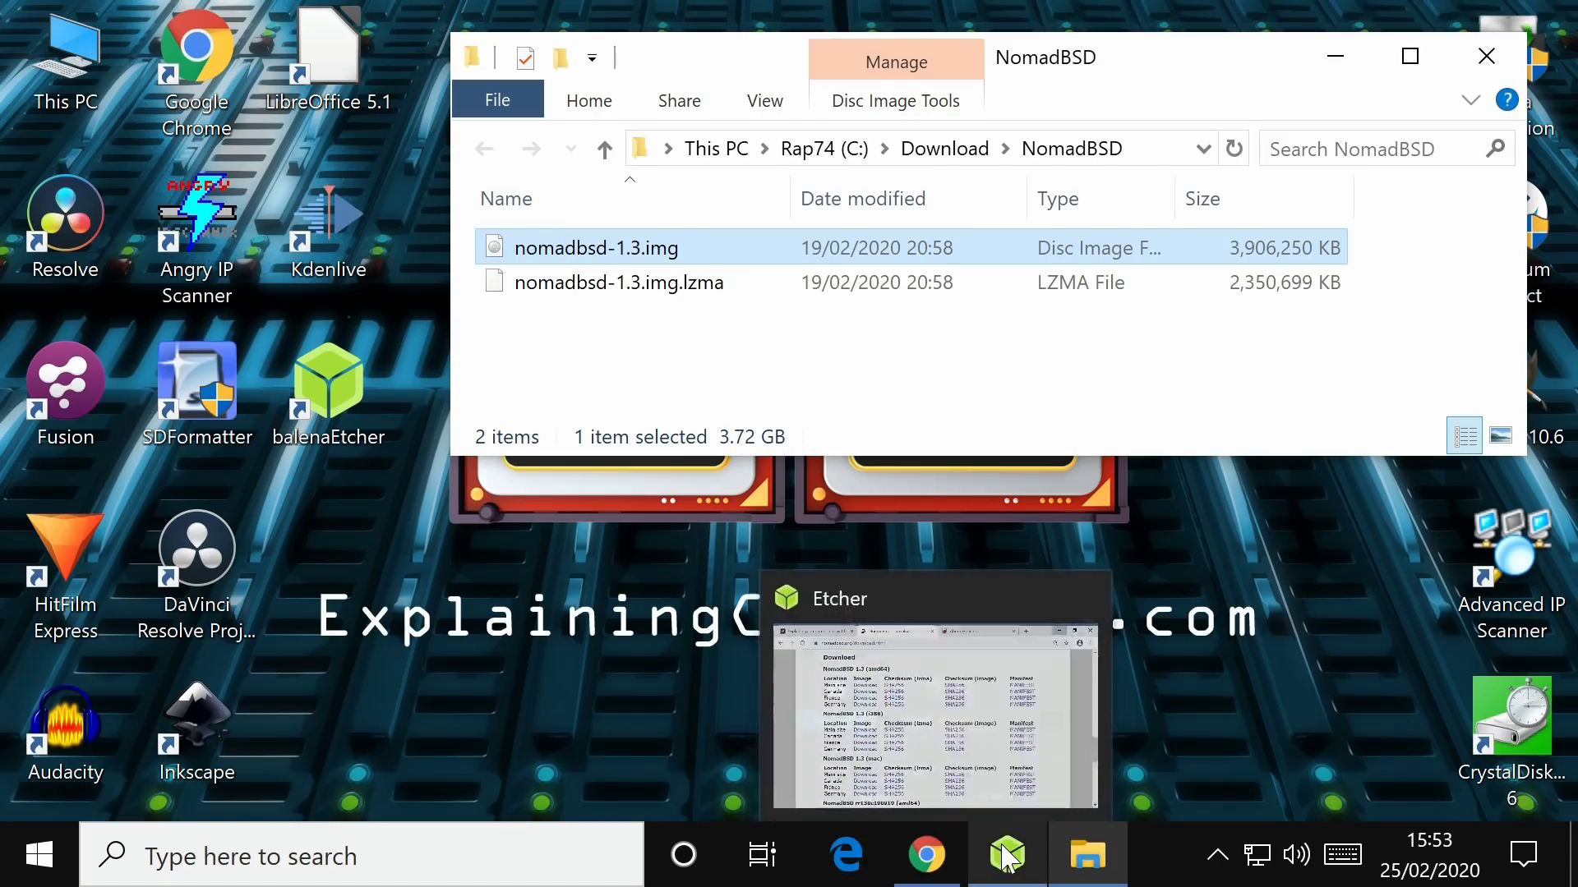
- Load nomadbsd-1.3.img as the source image in balenaEtcher
click(1008, 856)
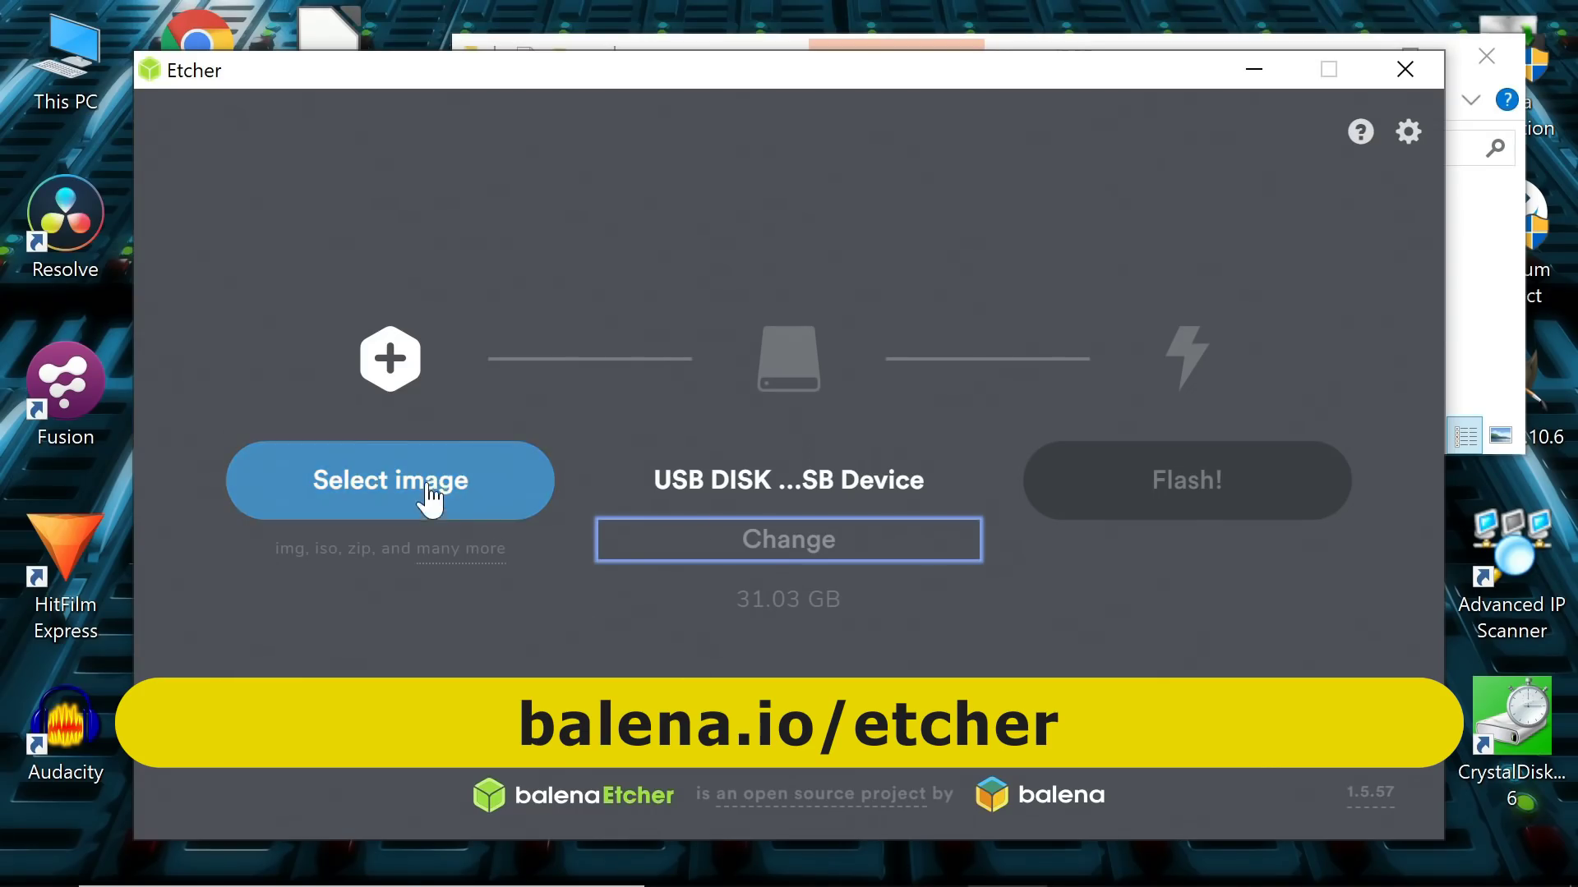
click(430, 496)
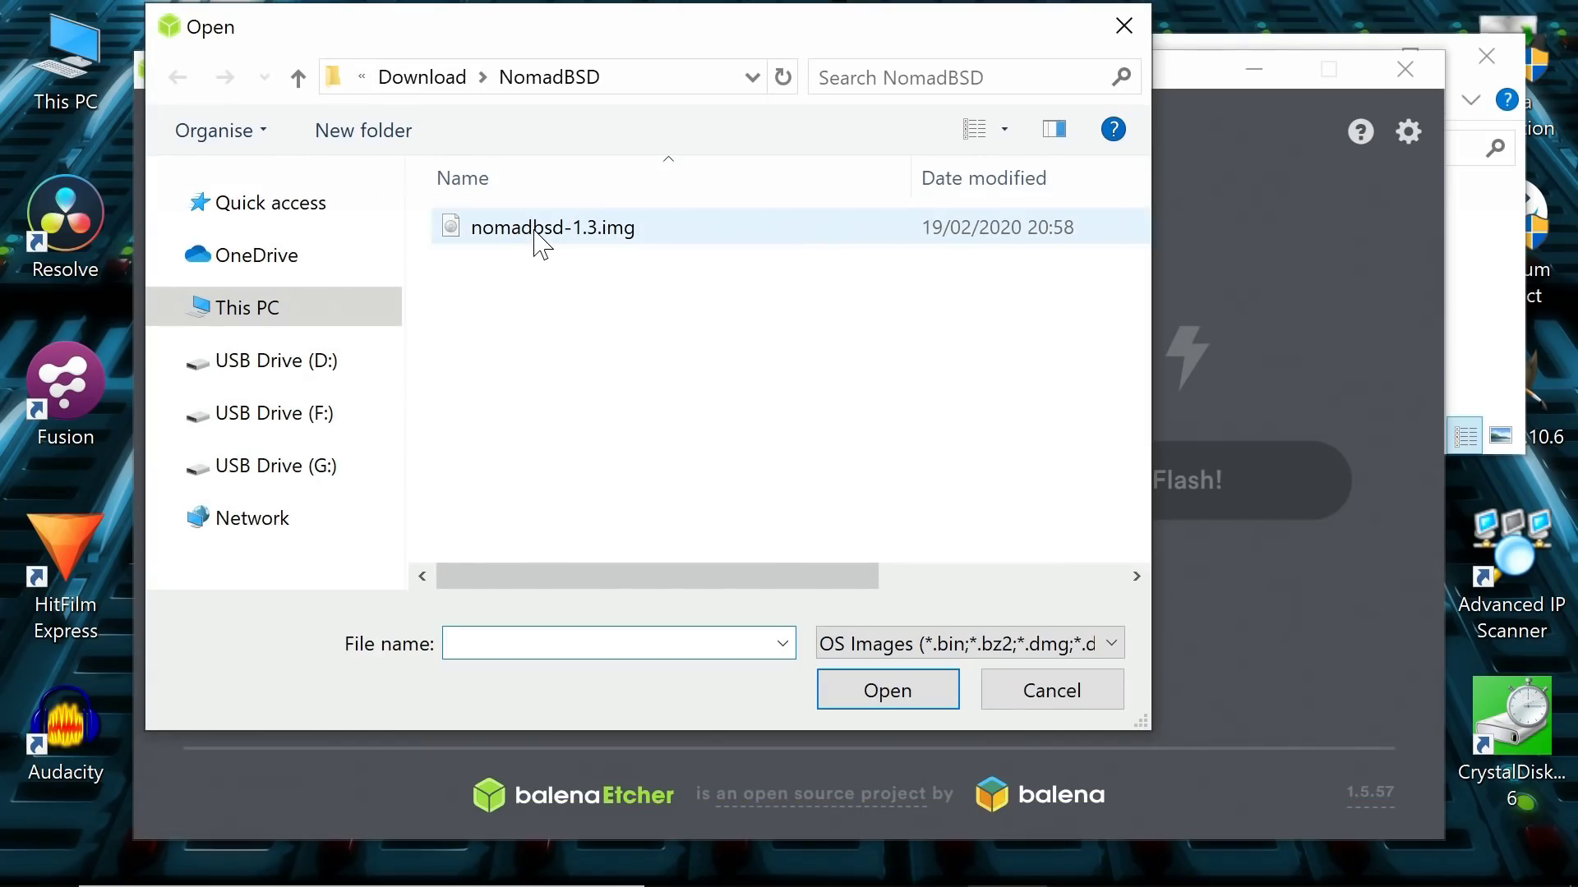
click(538, 237)
click(881, 694)
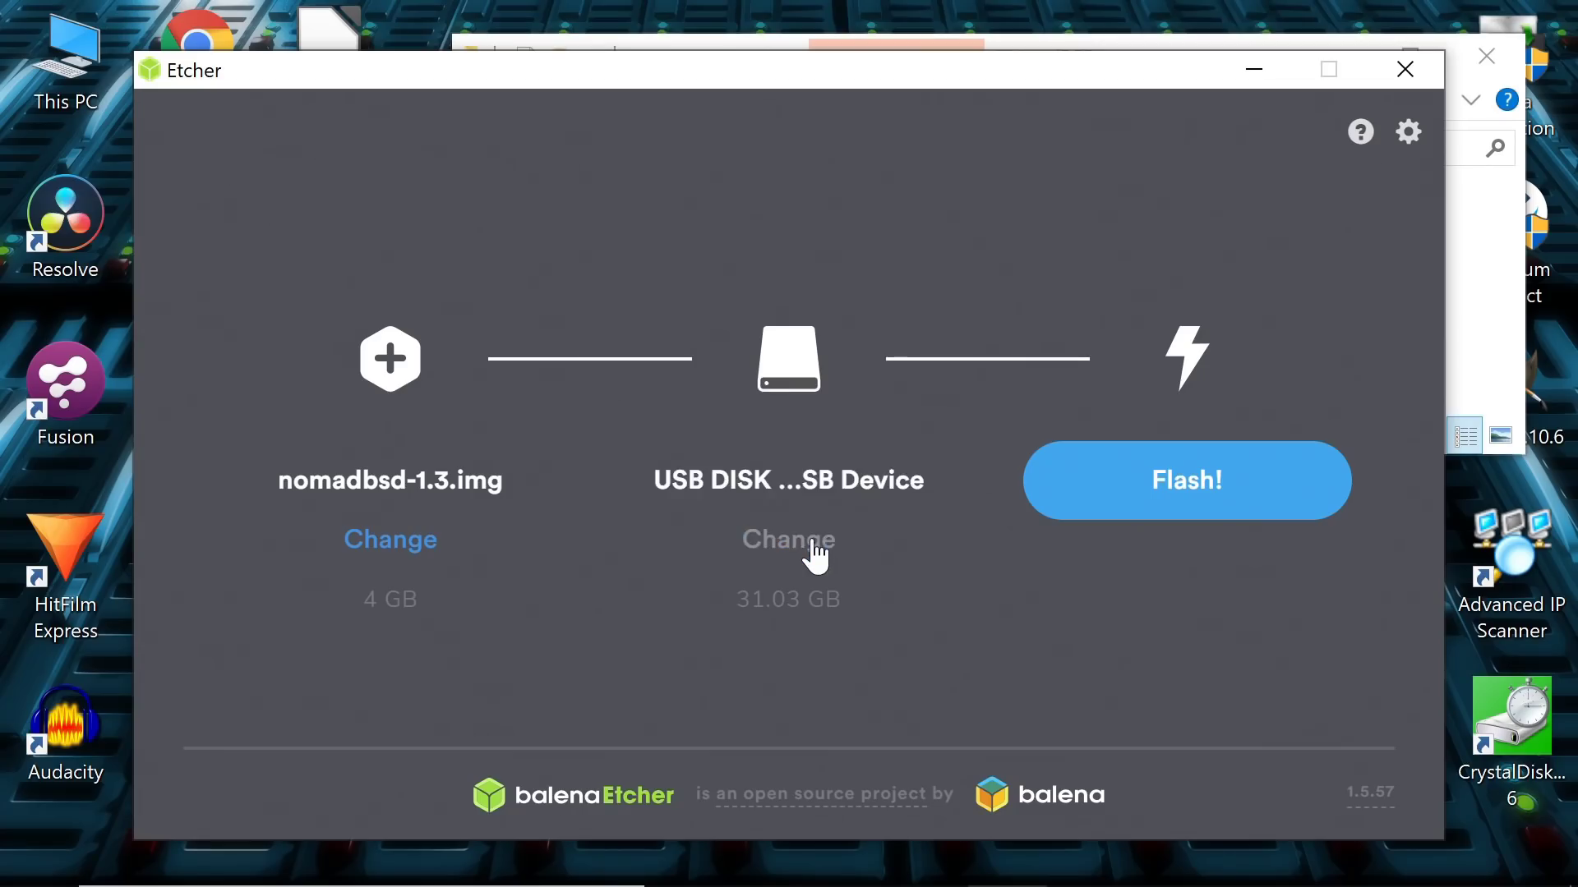
- Flash the image to USB DISK 3.0 with admin rights, declining the format prompt
click(816, 558)
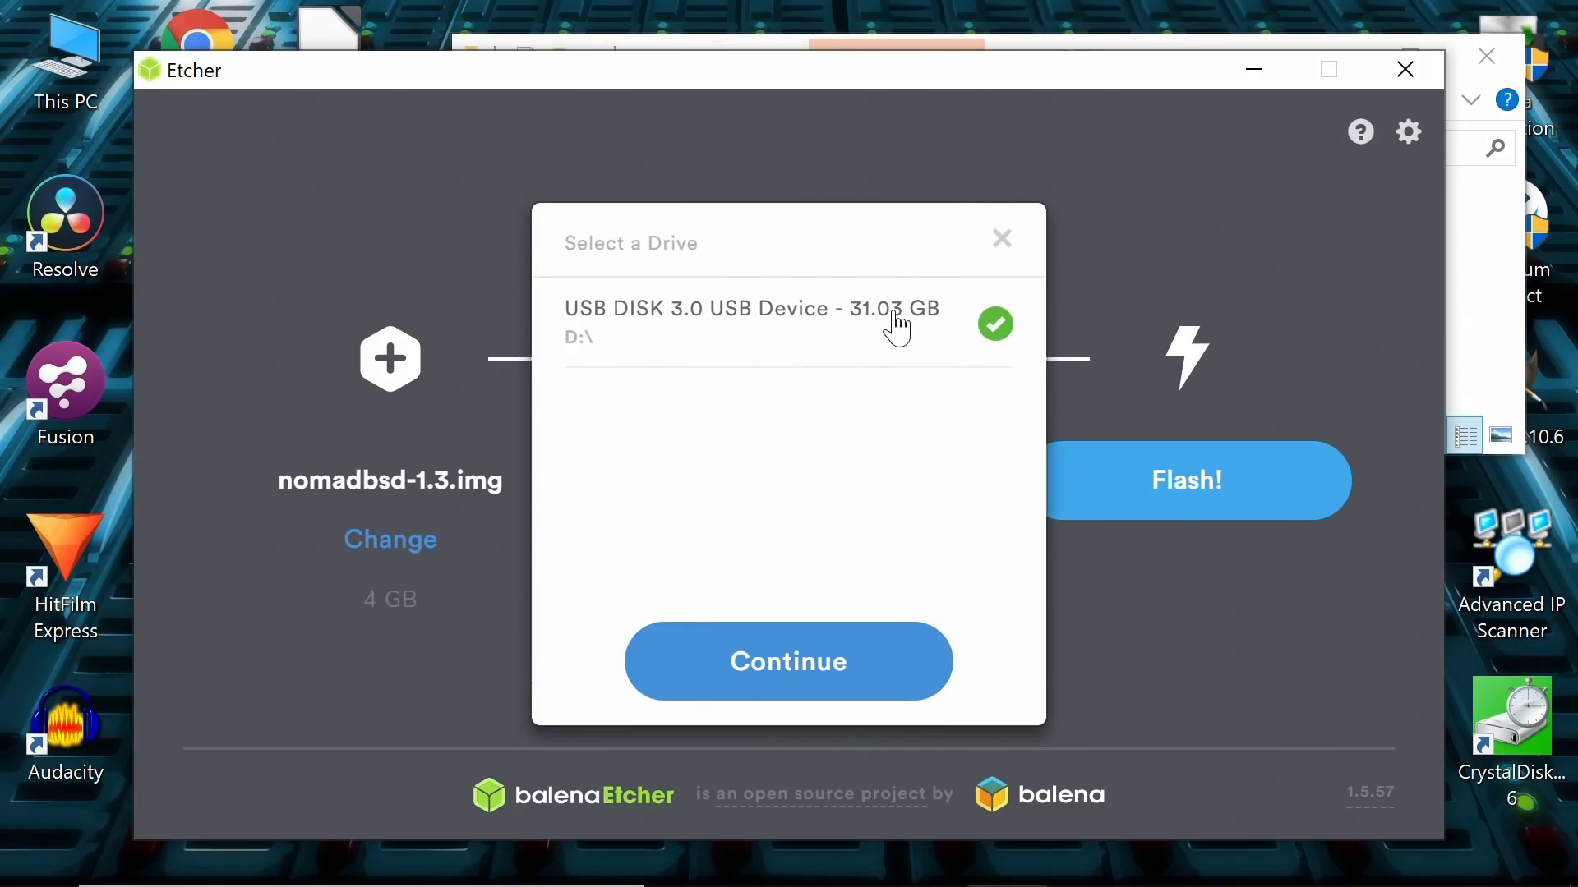
click(801, 686)
click(1176, 483)
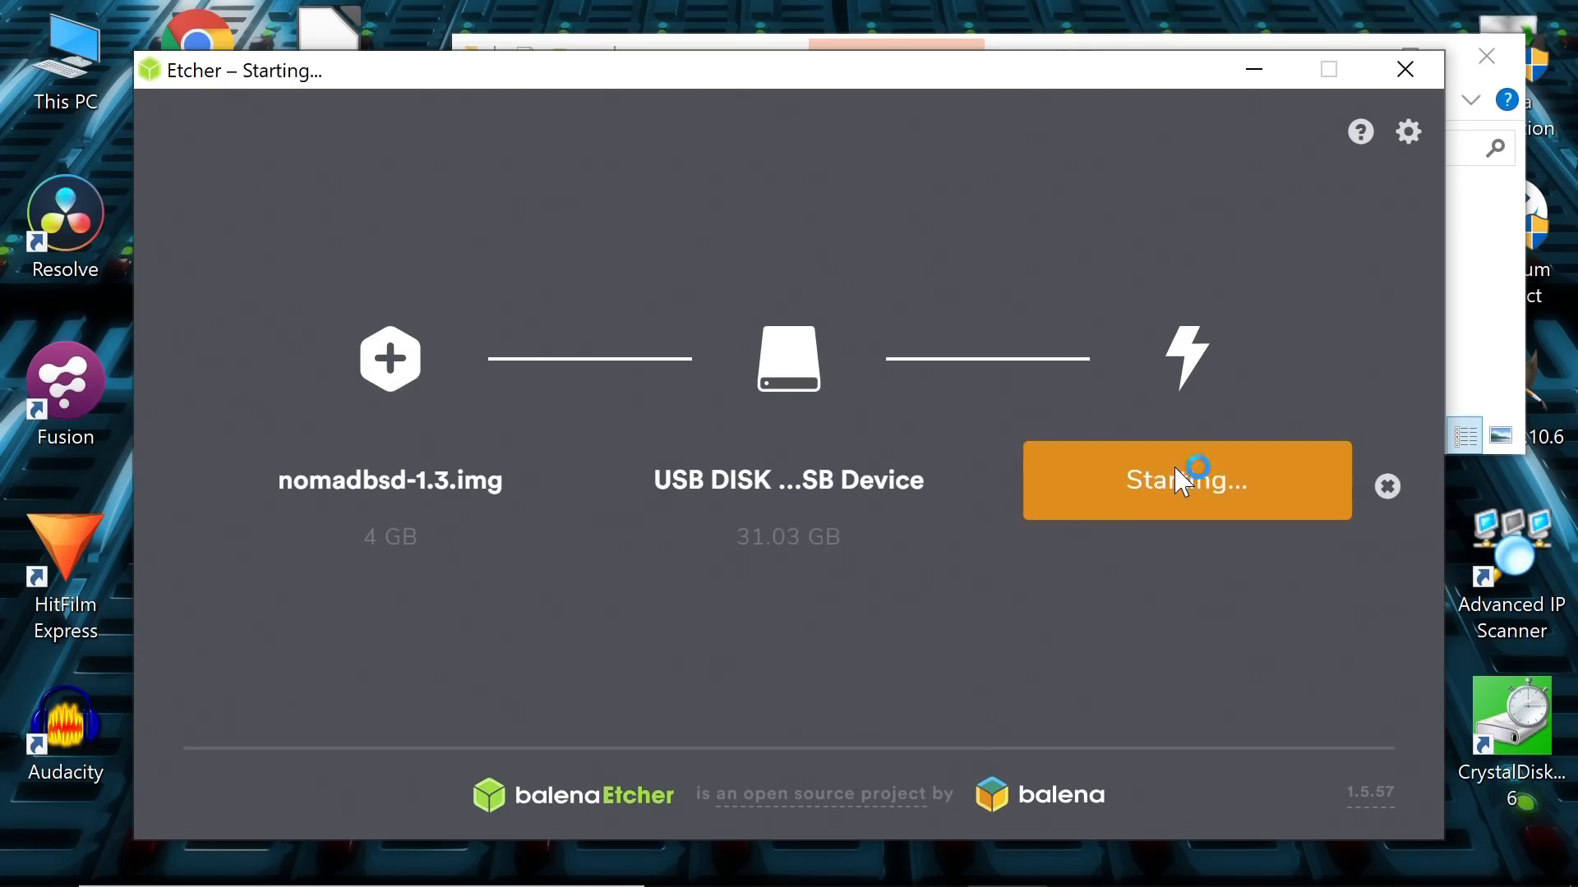
click(627, 638)
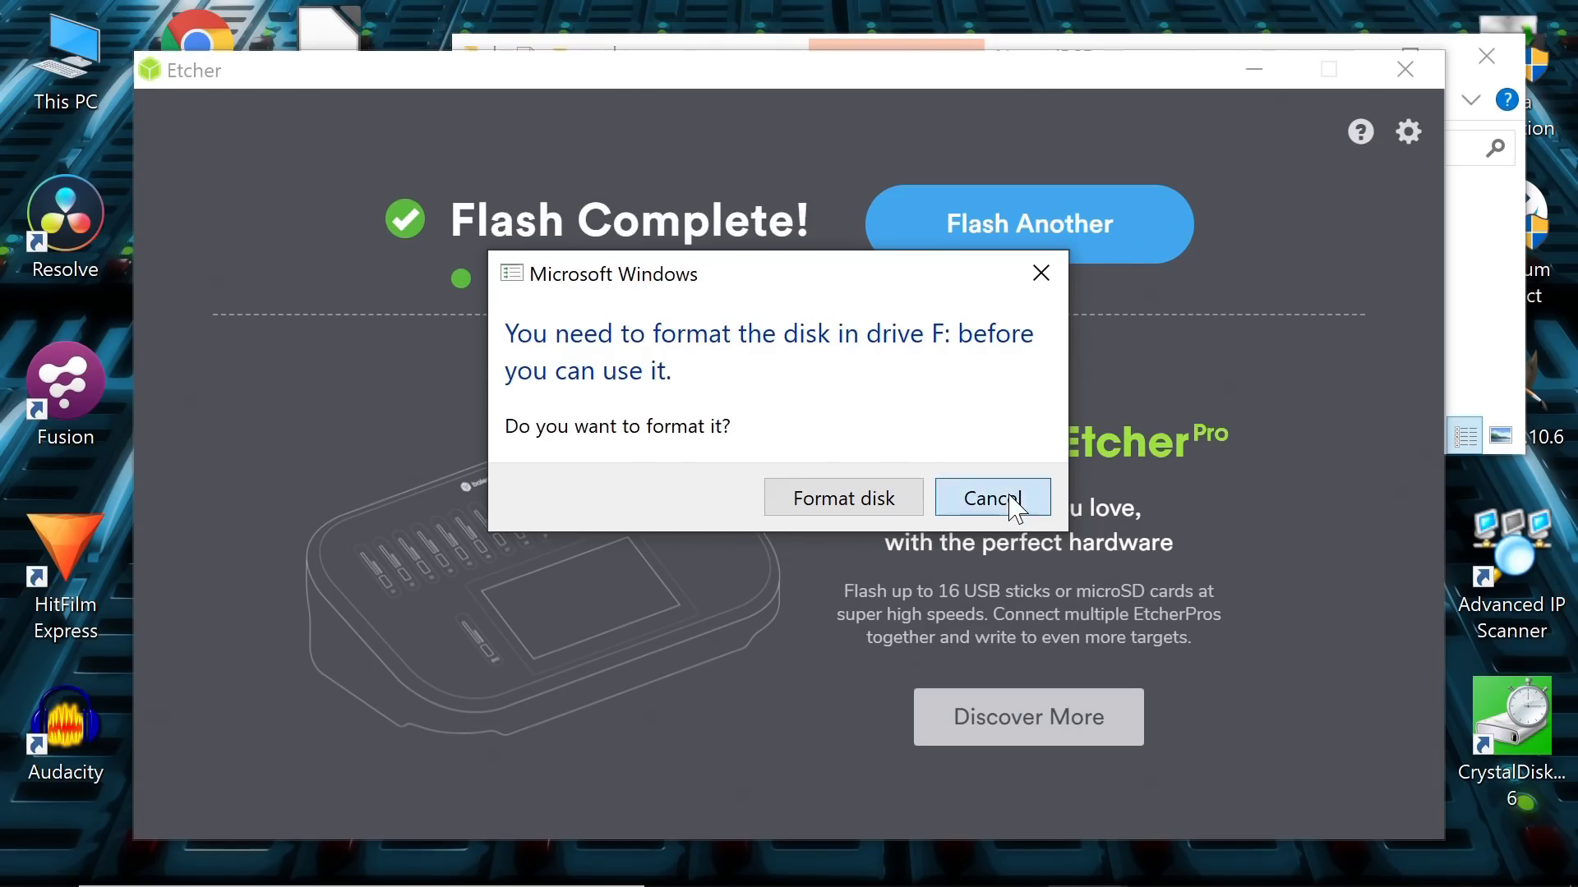
click(1015, 507)
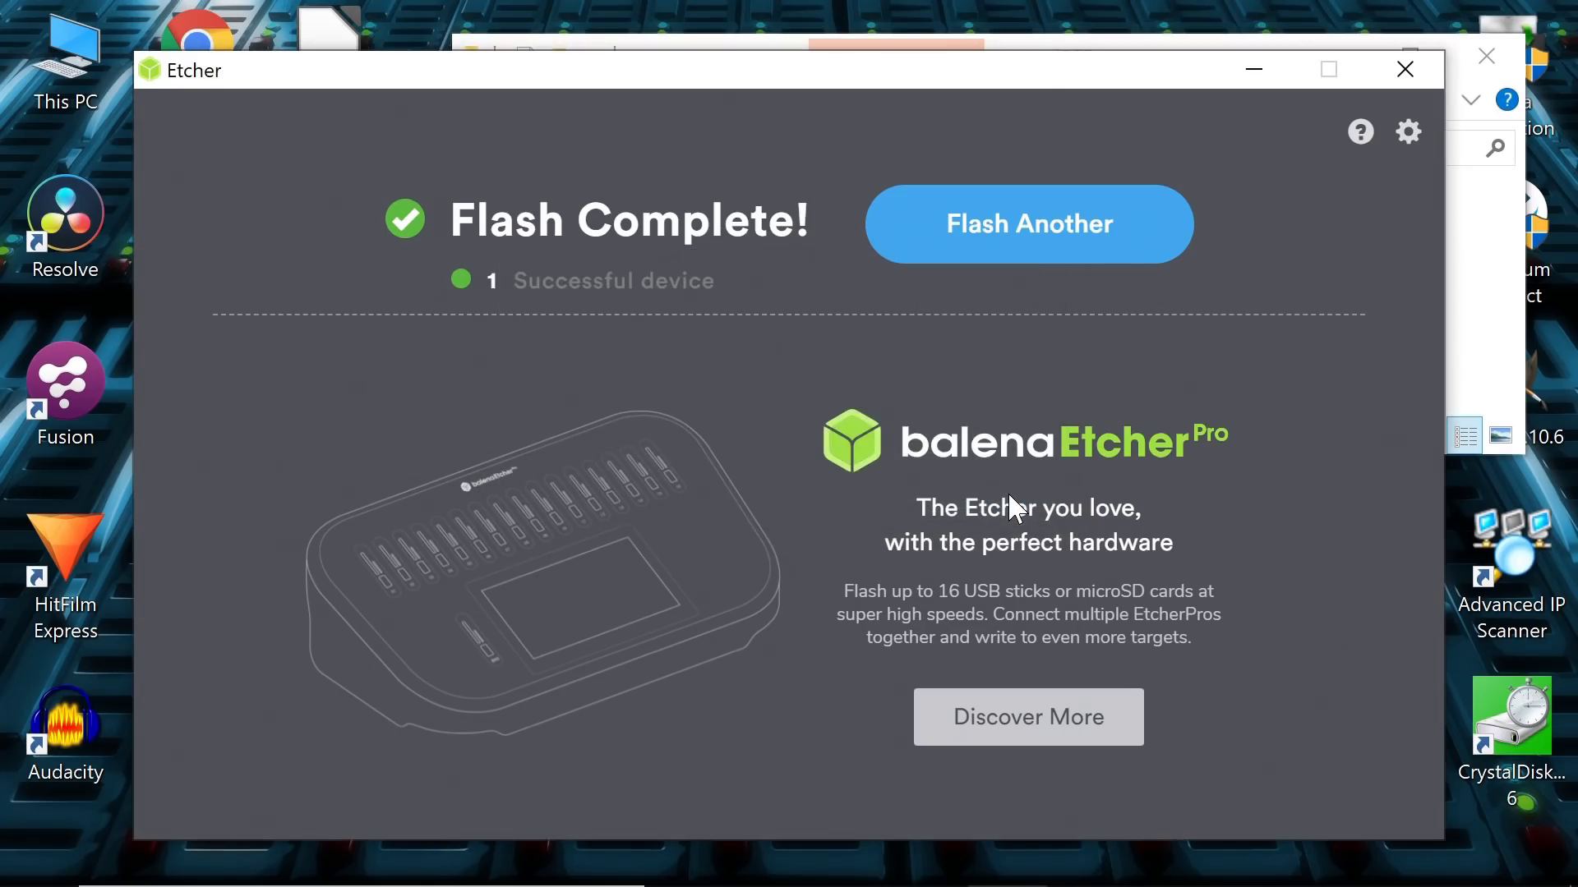
- Close Etcher and the NomadBSD folder, then shut down Windows from the Start menu
click(1404, 70)
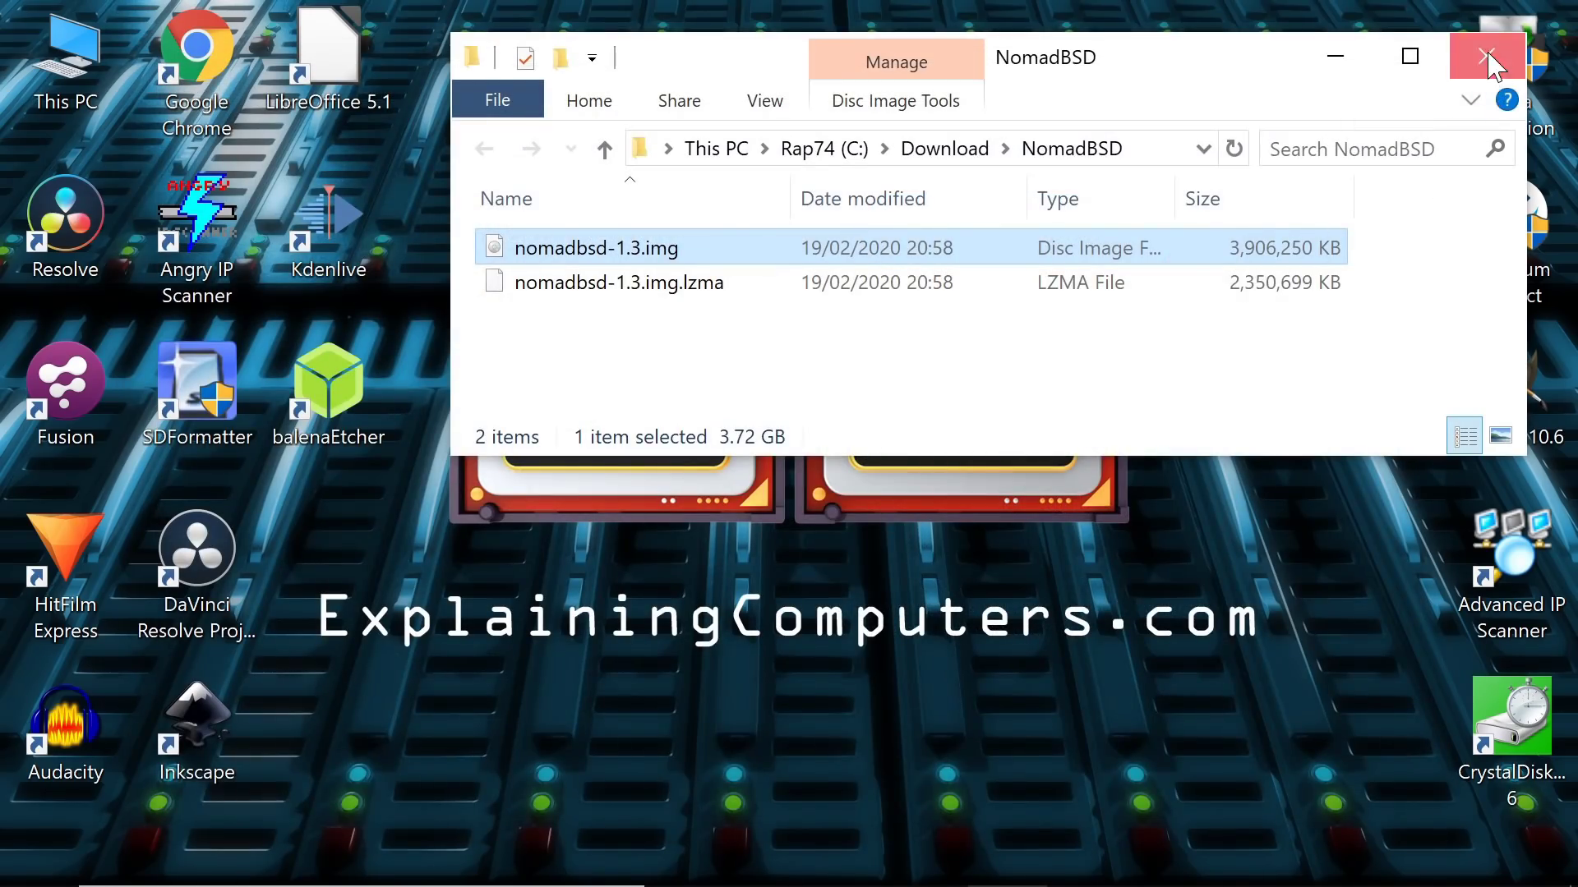
click(1486, 56)
click(928, 855)
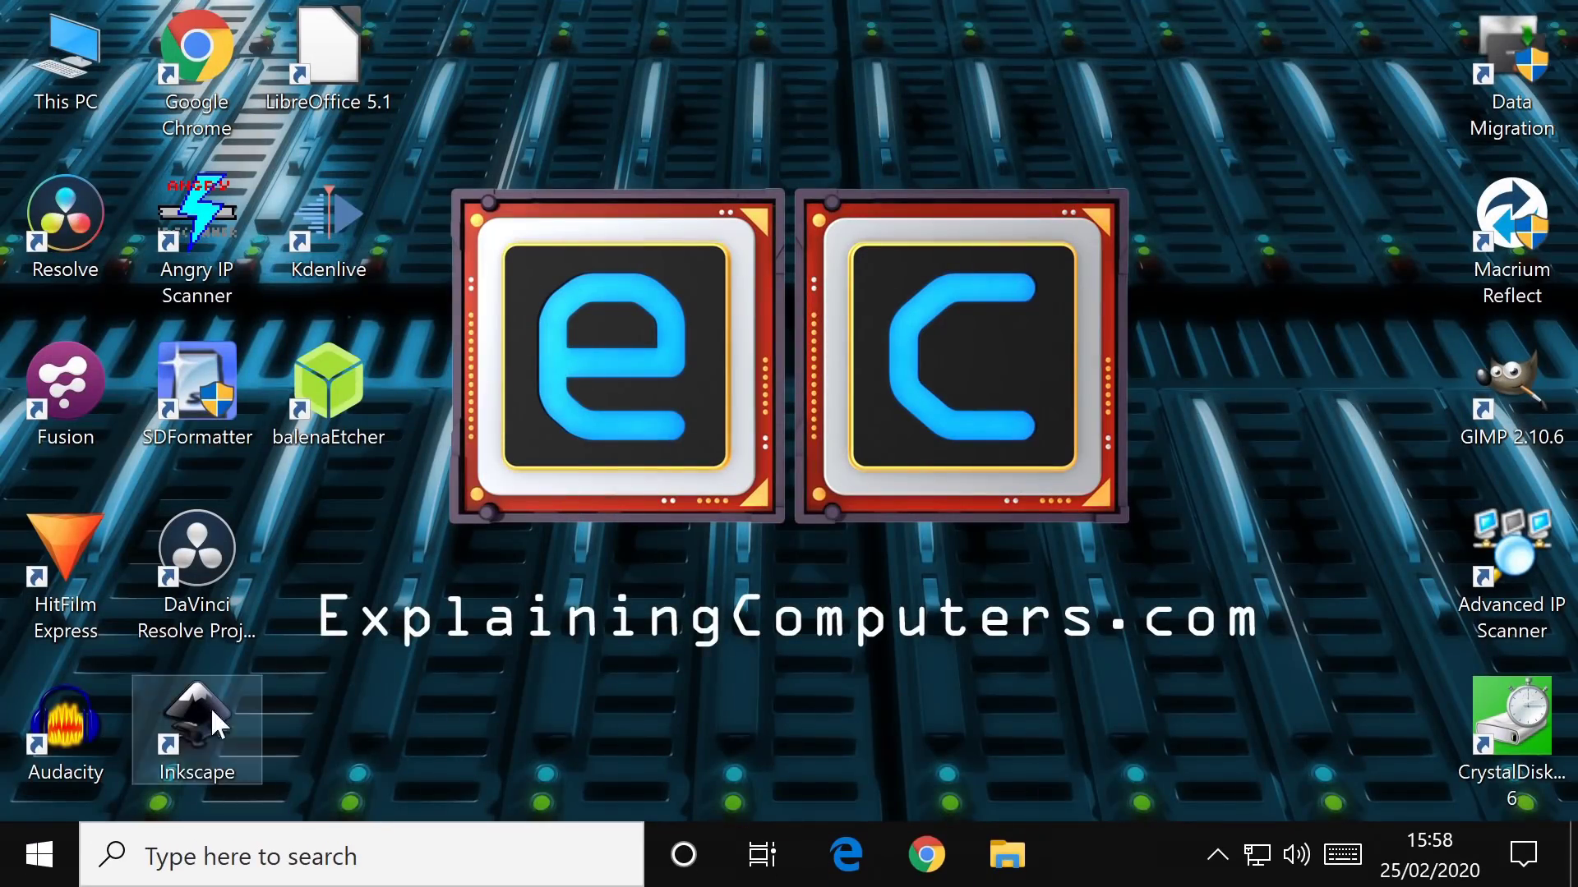
click(37, 855)
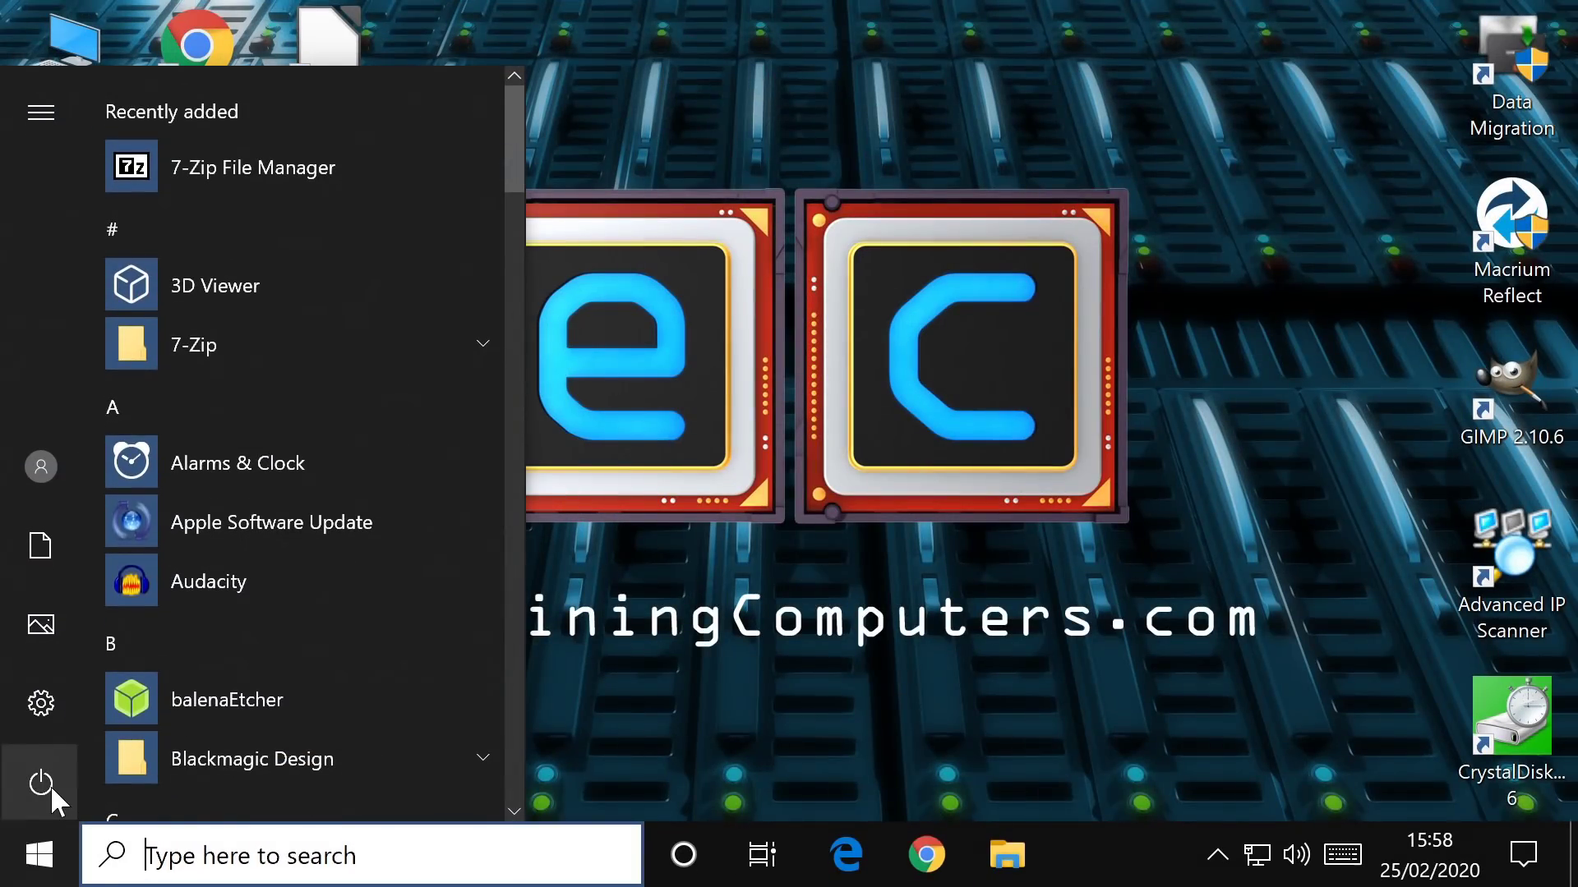
click(51, 785)
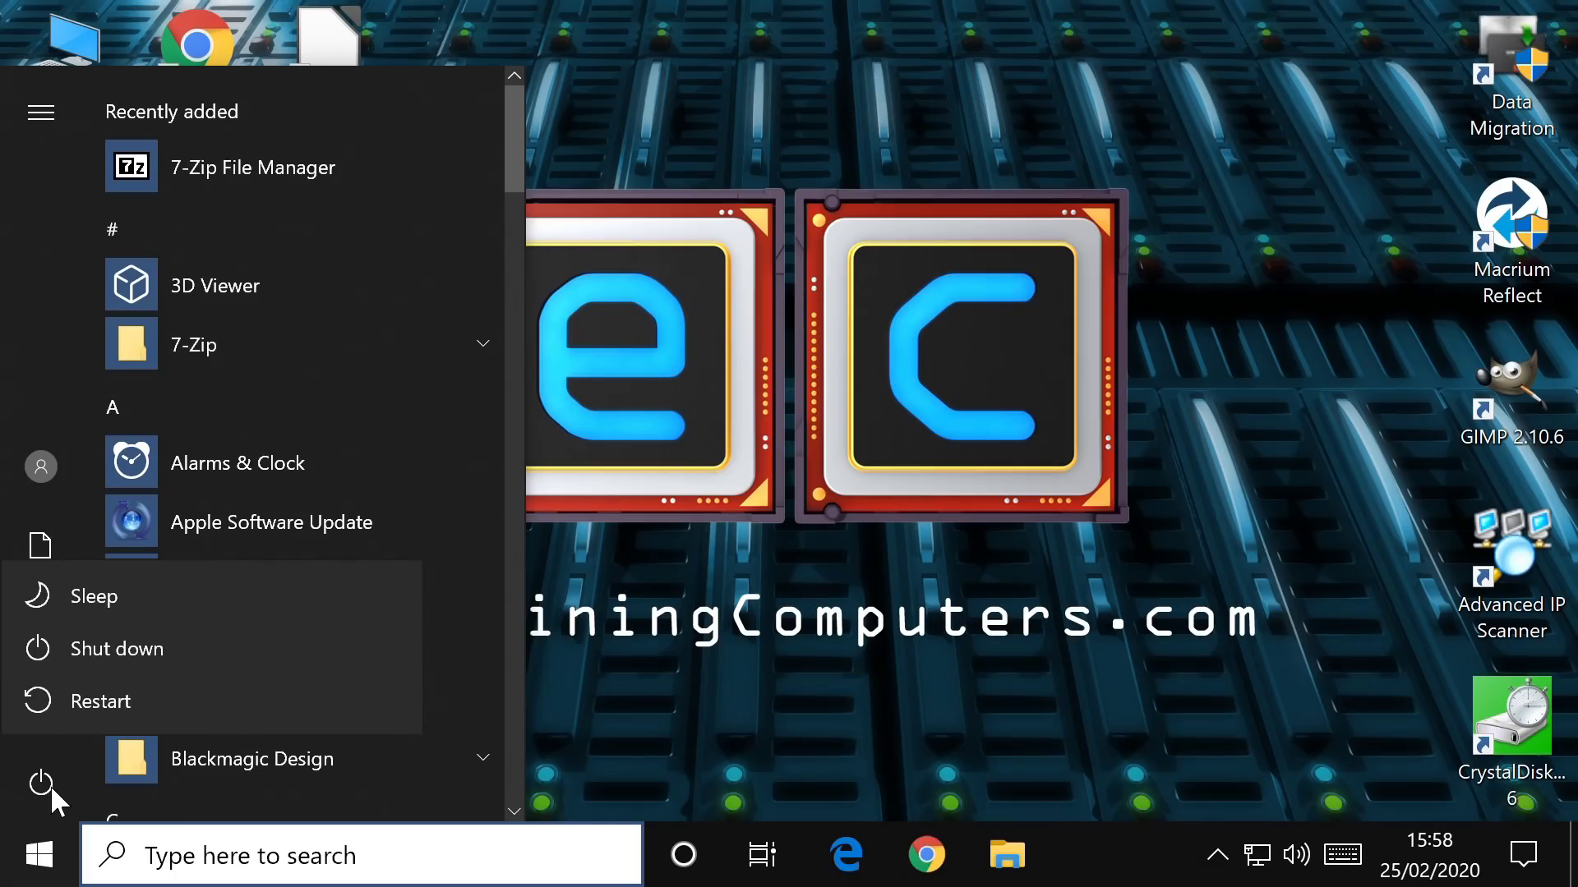
click(194, 649)
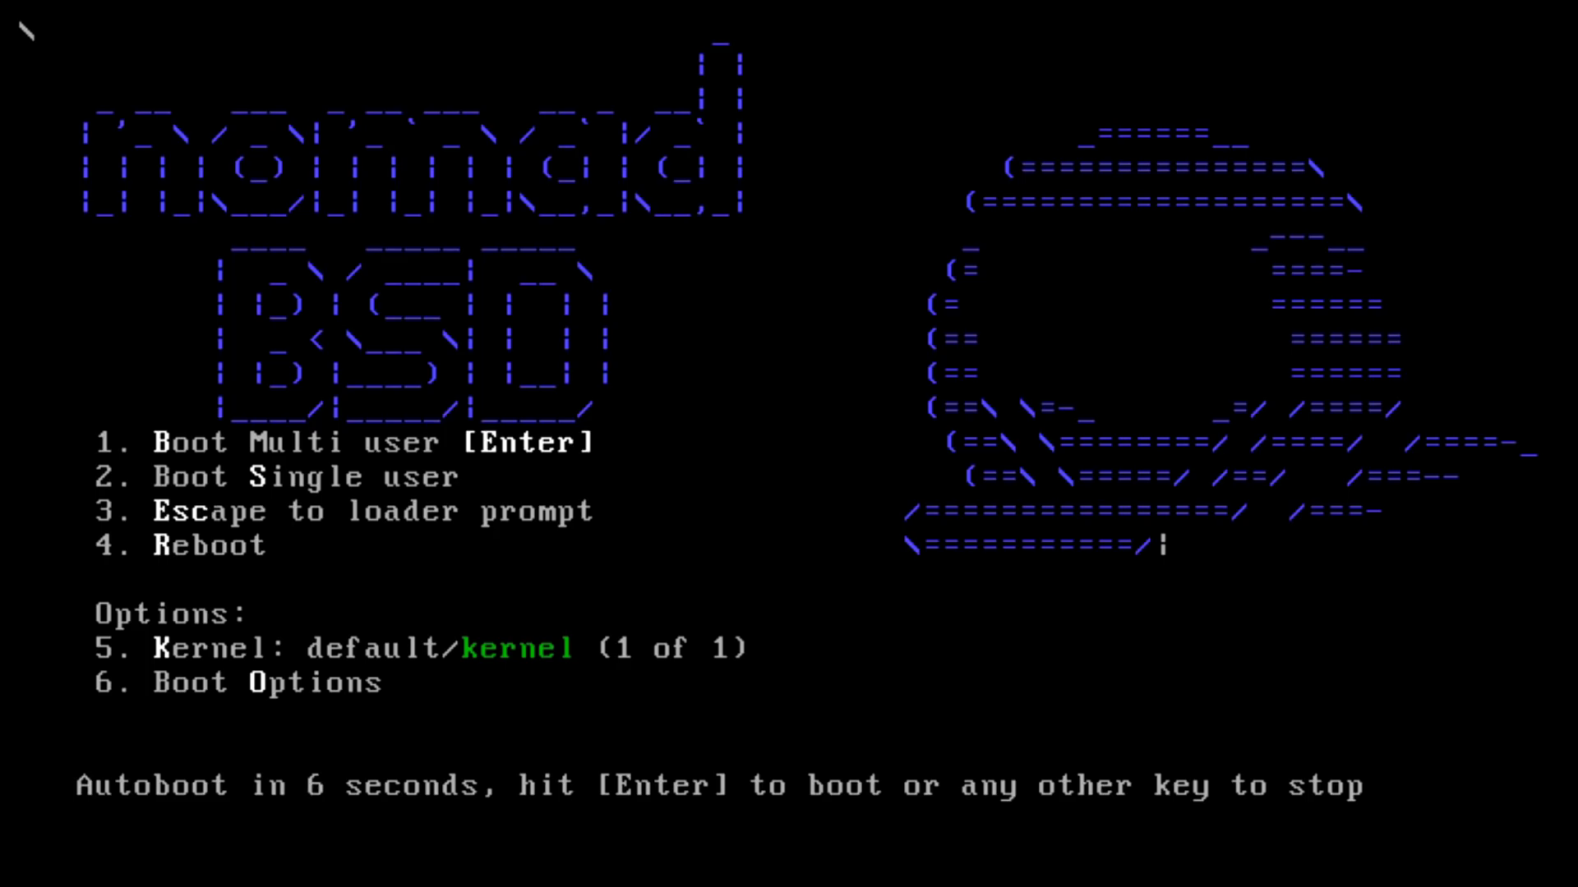
- Boot NomadBSD in multi-user mode from the boot menu without waiting
key(Return)
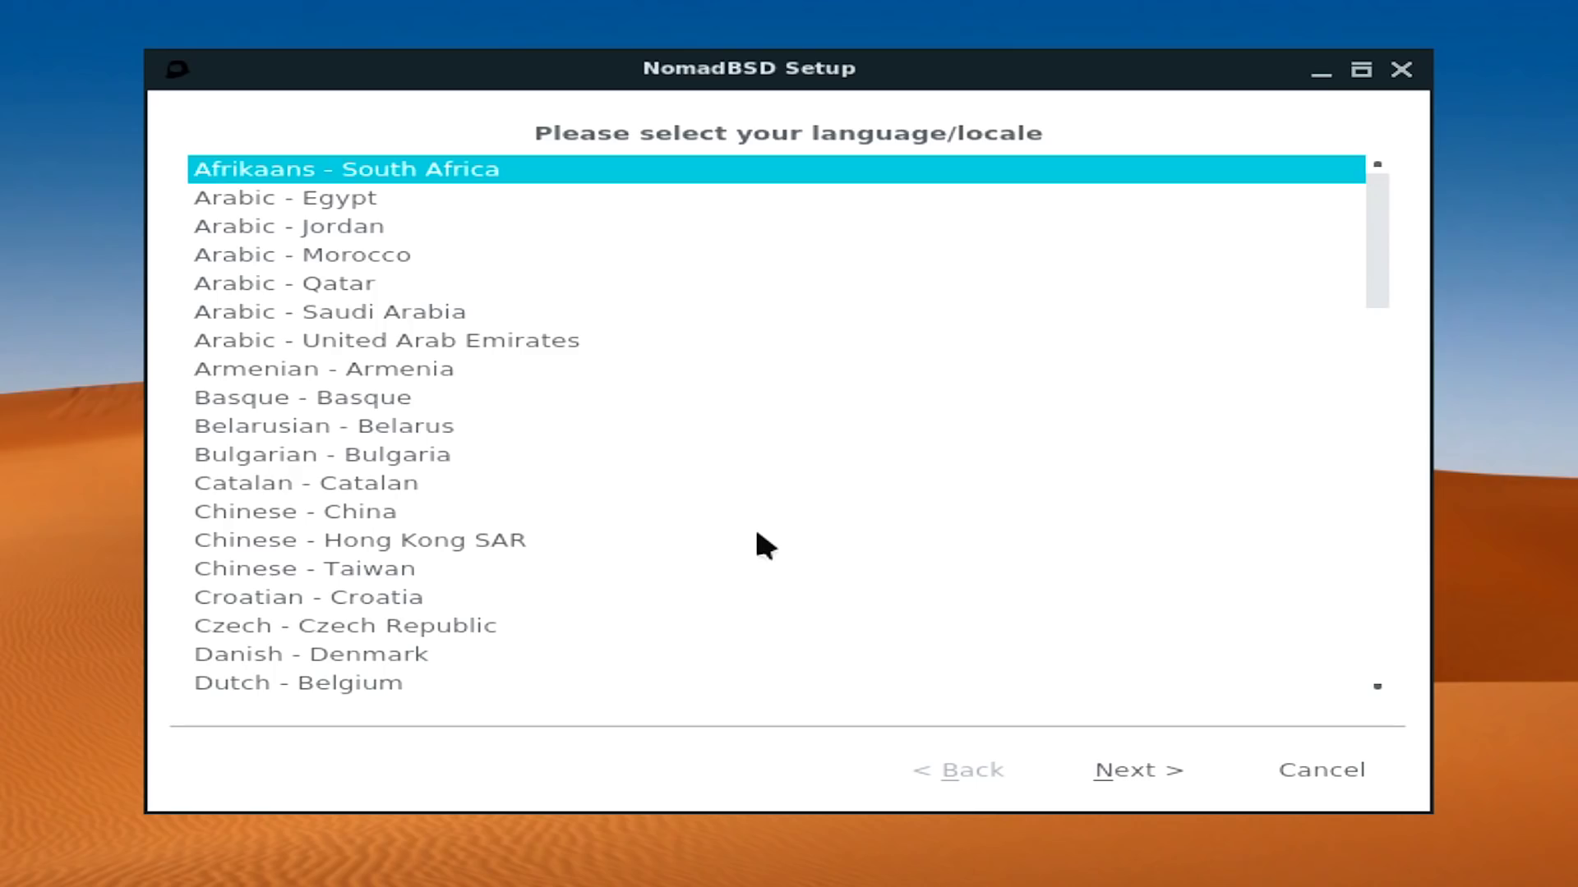
- Choose English - United Kingdom as the system locale
key(e)
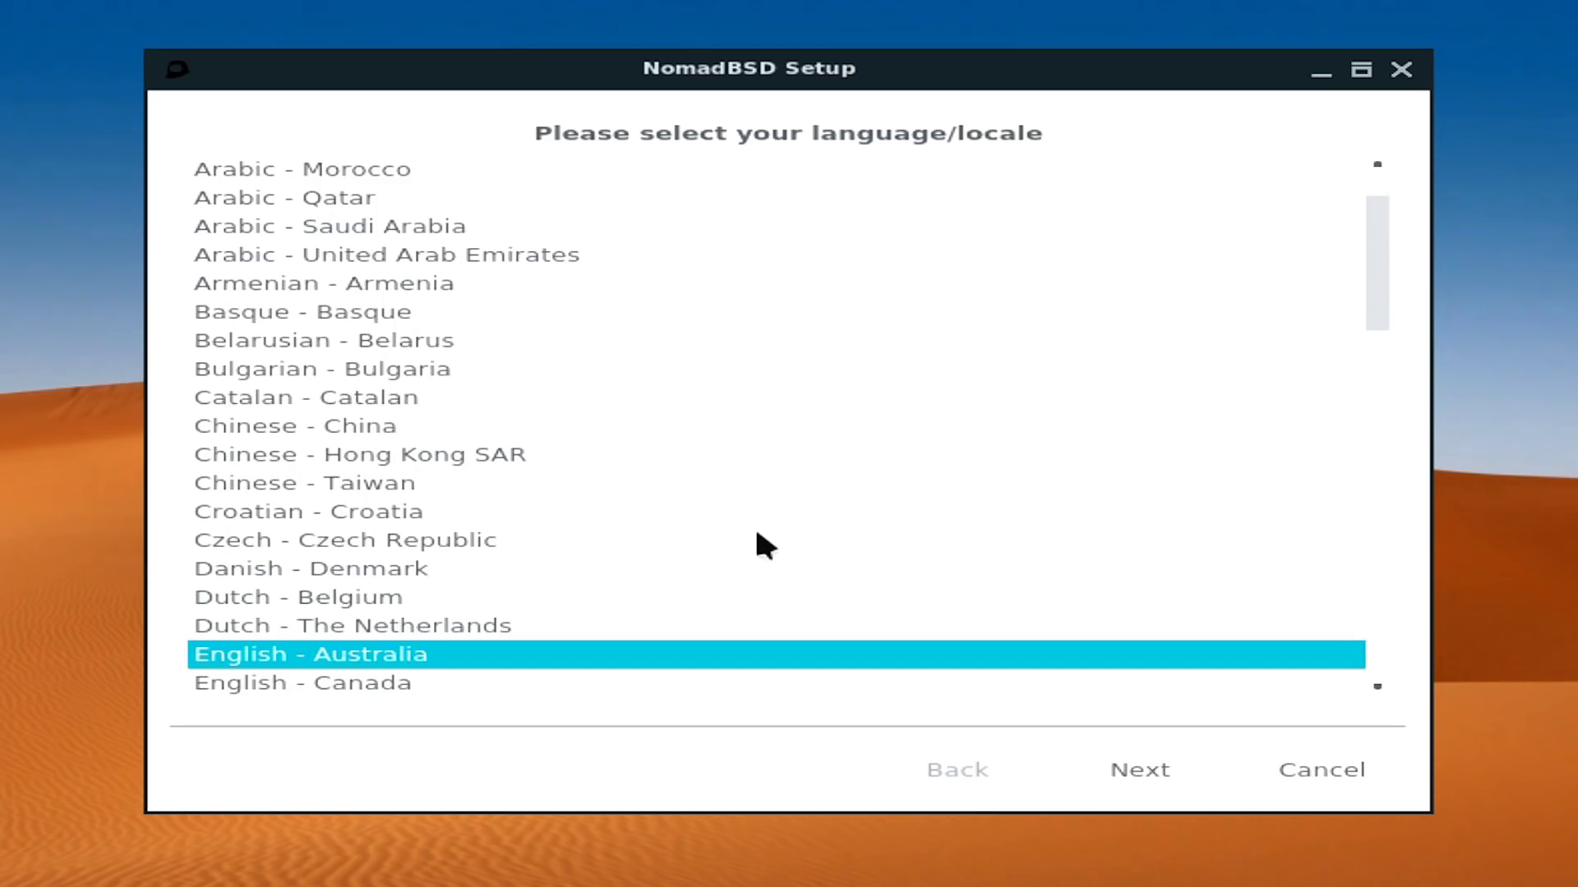
key(Down)
key(Down)
key(Down)
key(Down)
key(Down)
key(Down)
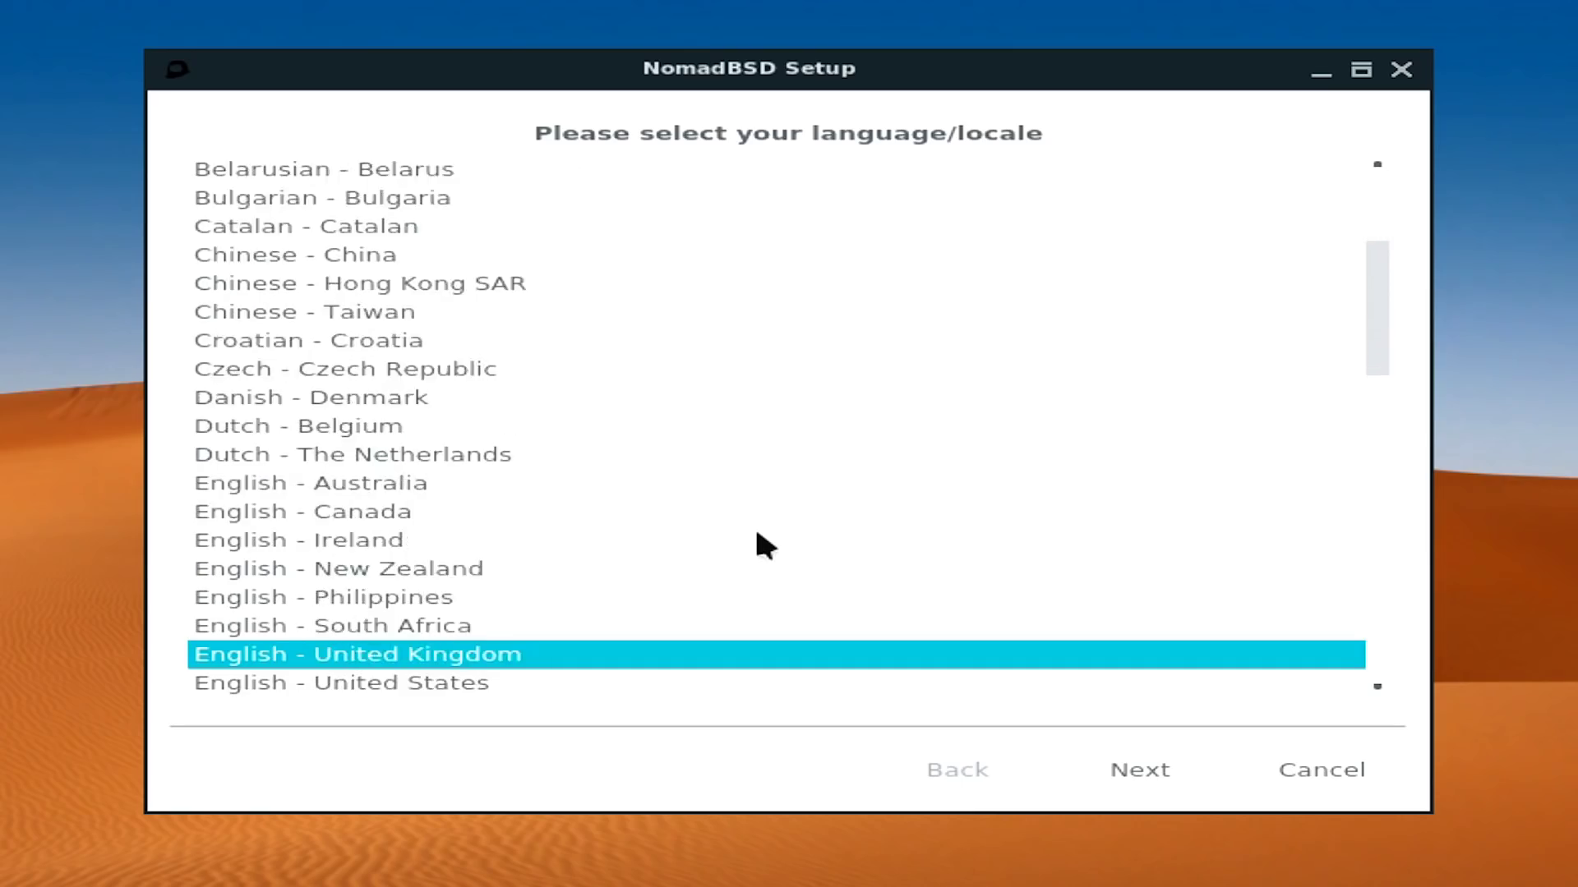
key(Tab)
click(1107, 757)
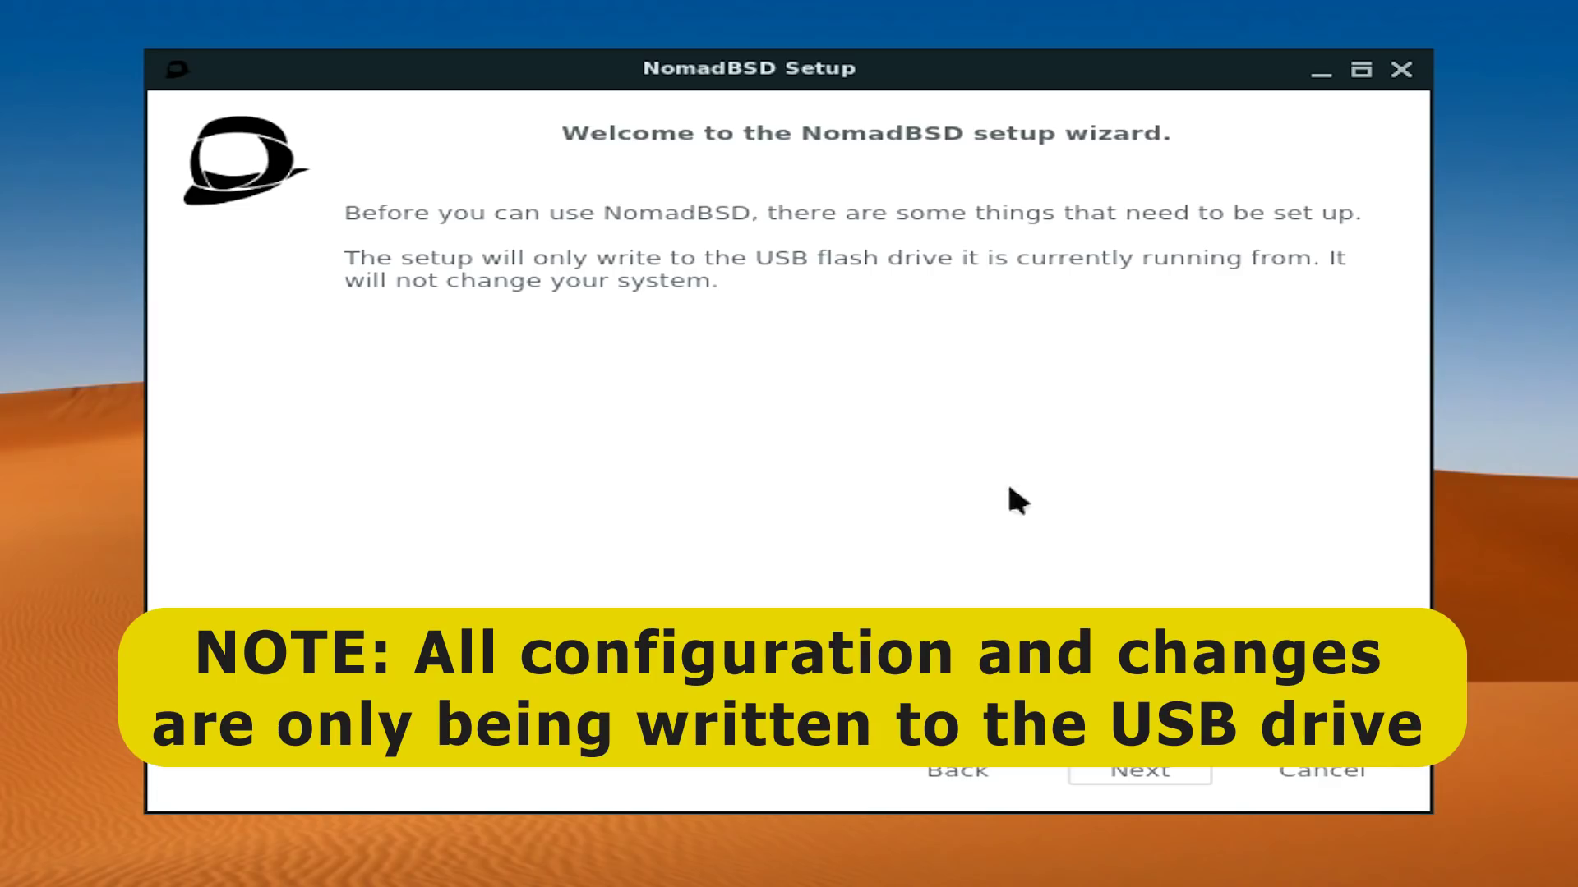
- Keep the English (UK) keyboard with no extra layouts and Europe/London timezone
click(1119, 776)
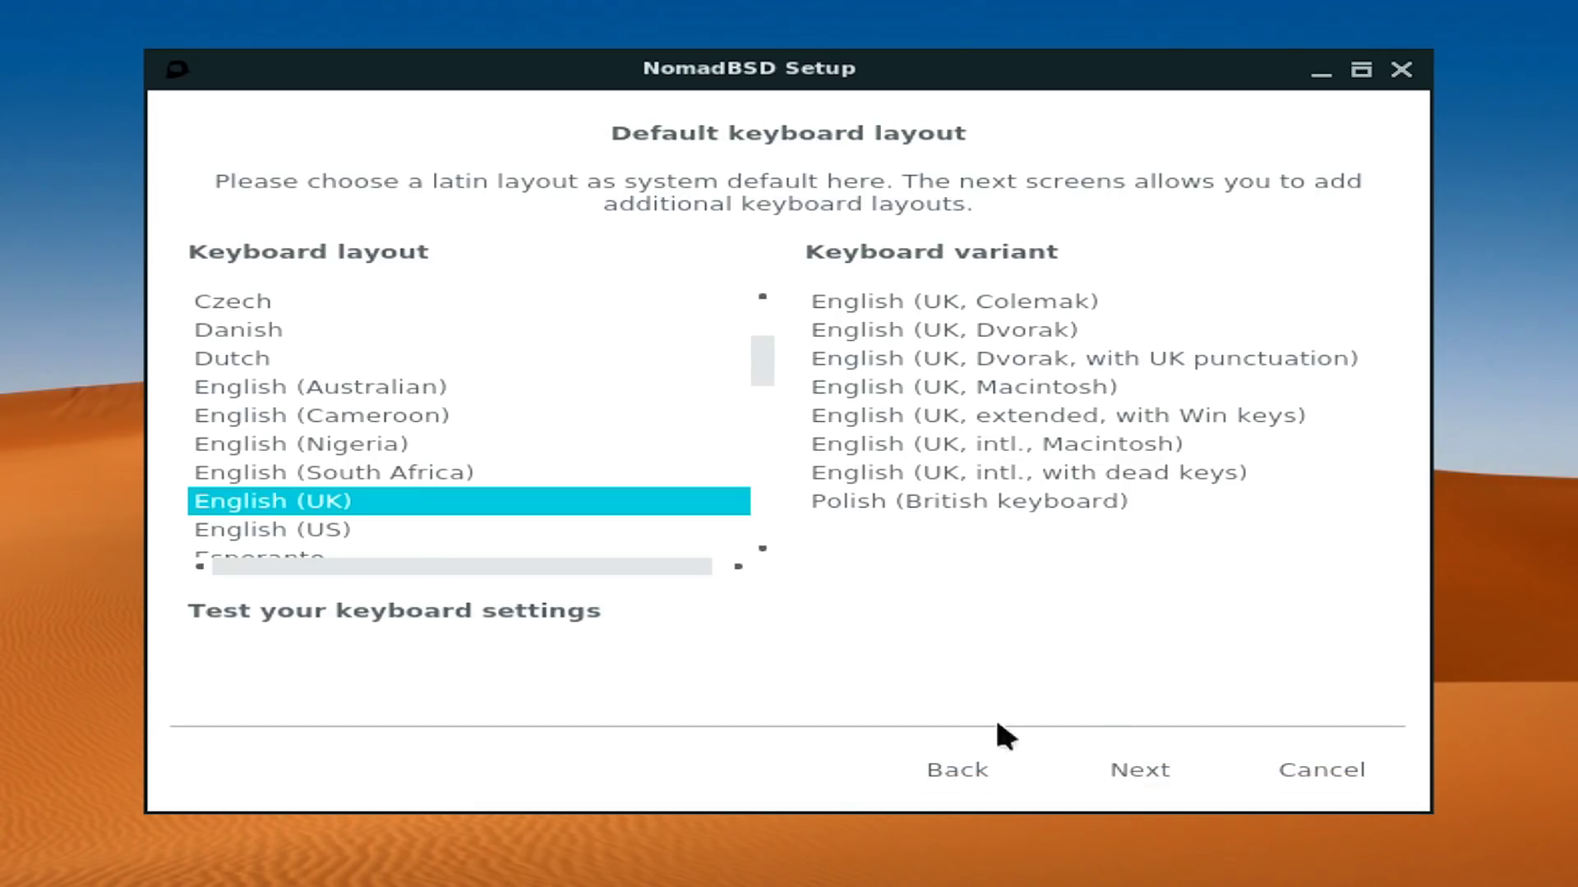
click(1126, 763)
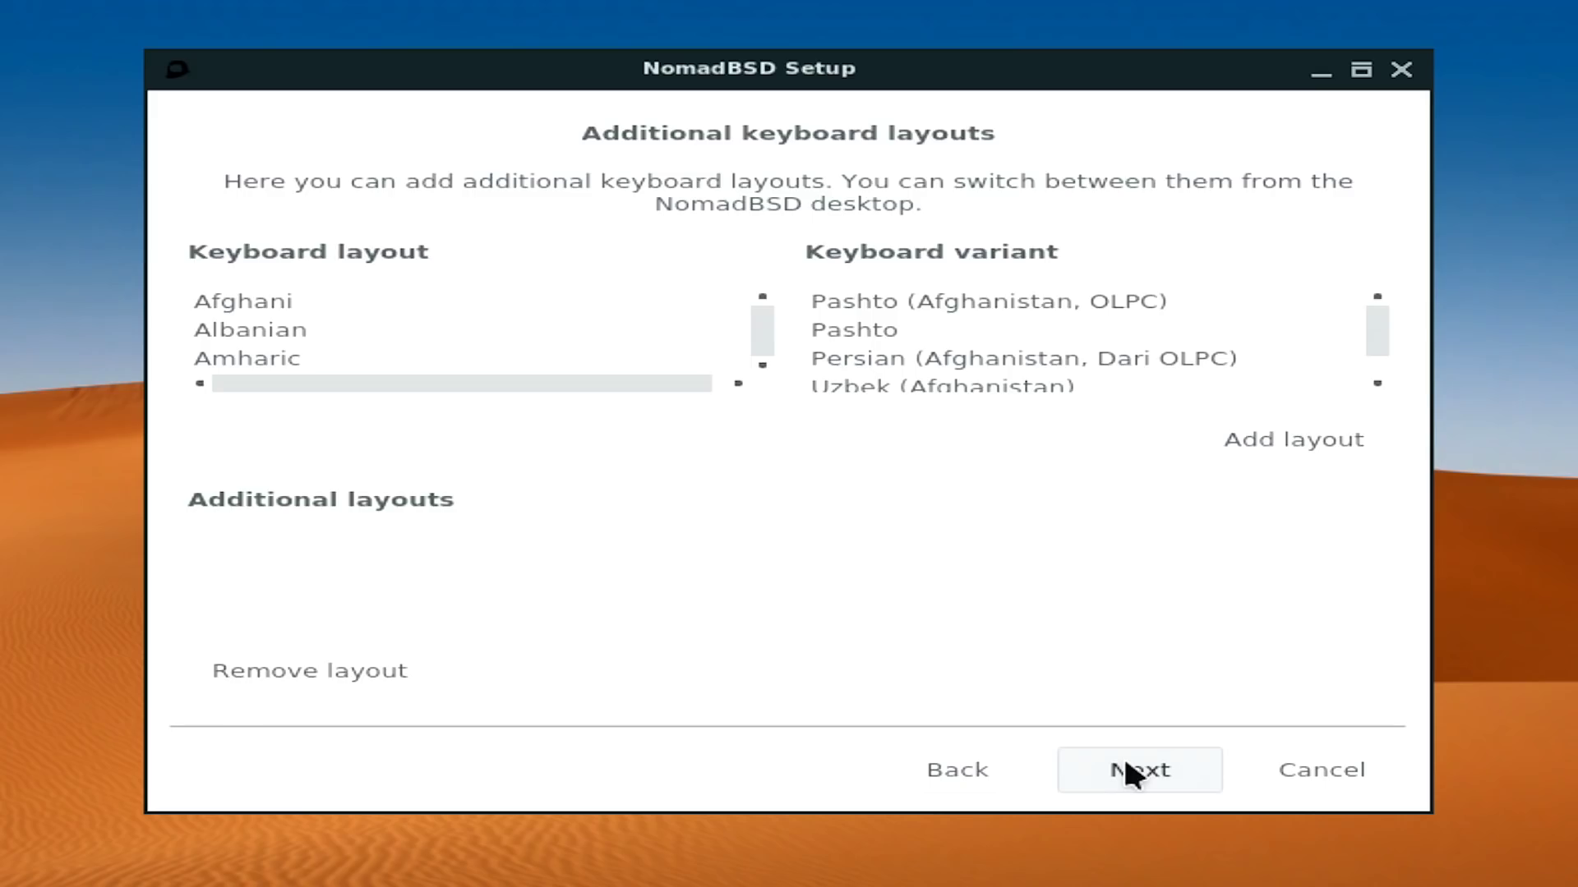
click(1127, 764)
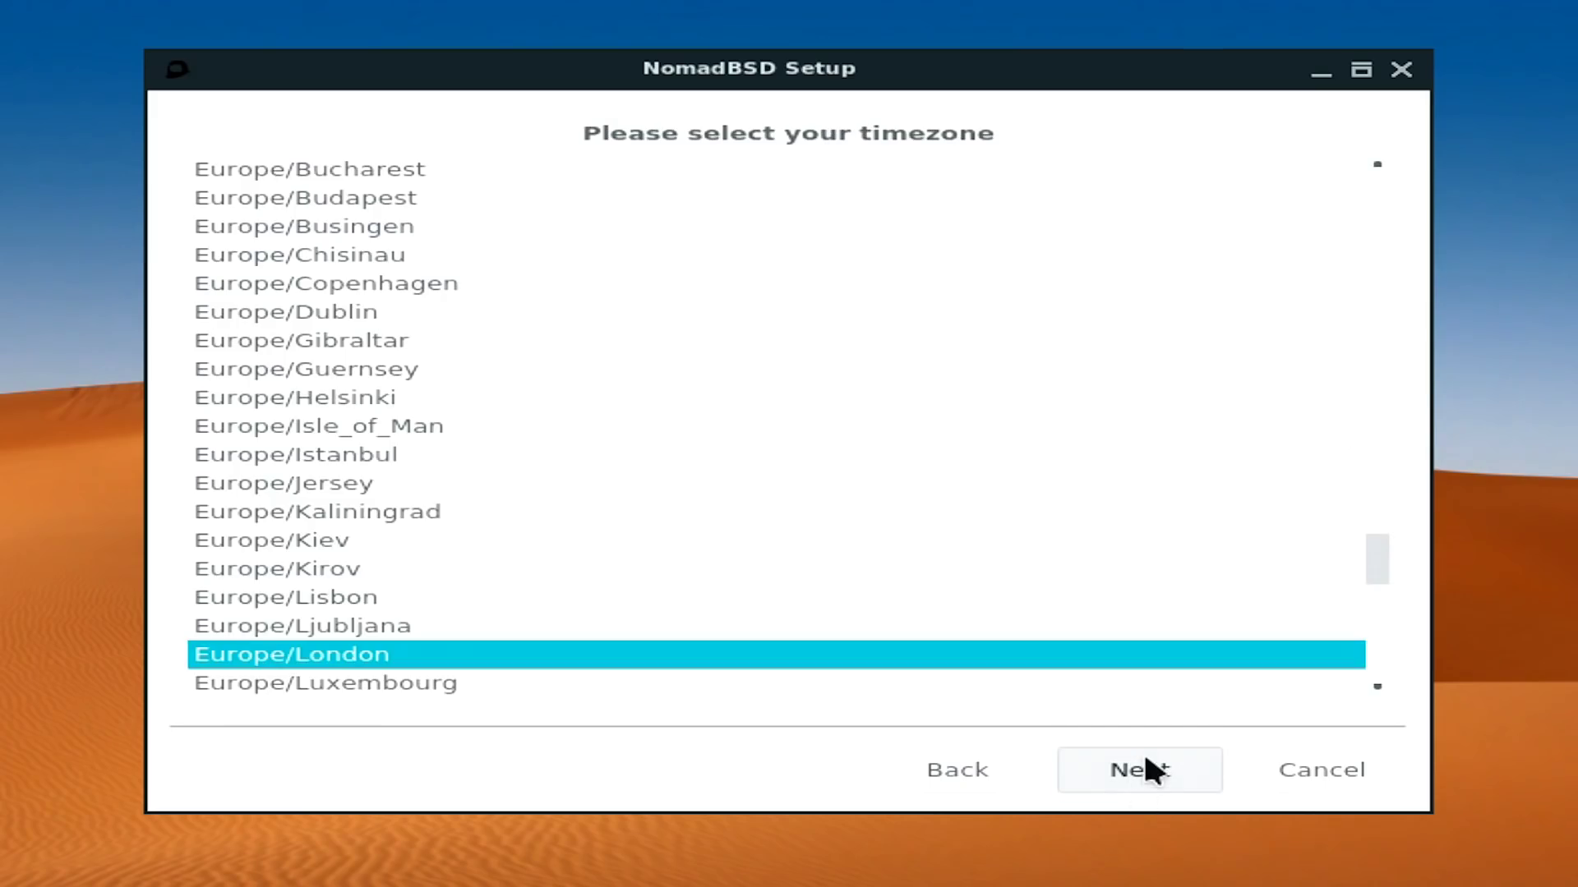
click(1144, 772)
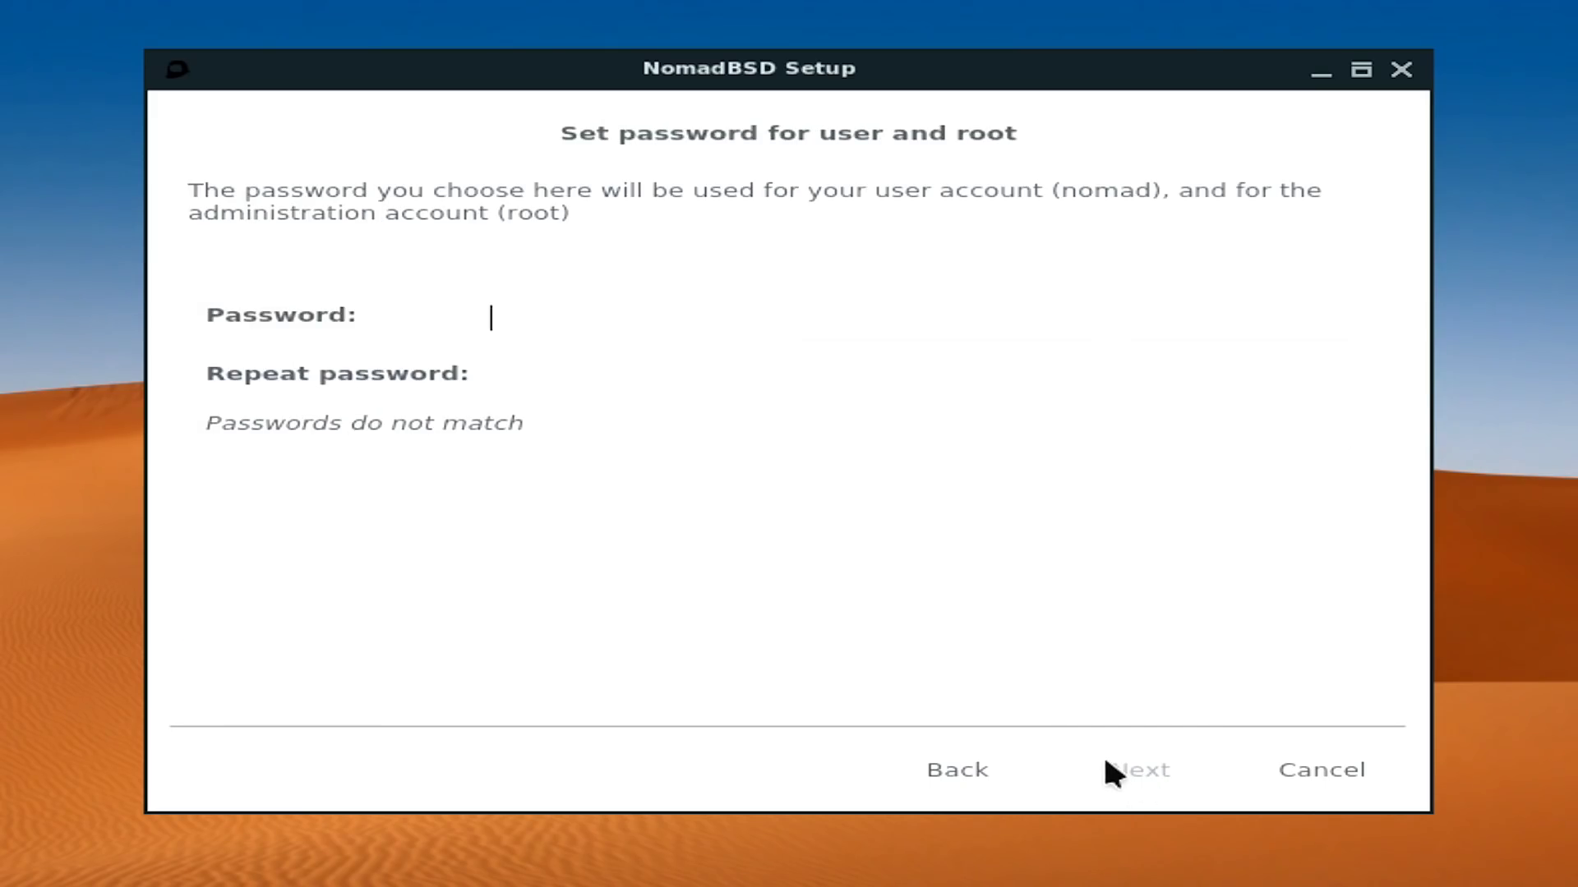
- Set and confirm the shared user and root password
text(12345)
key(Tab)
text(12345)
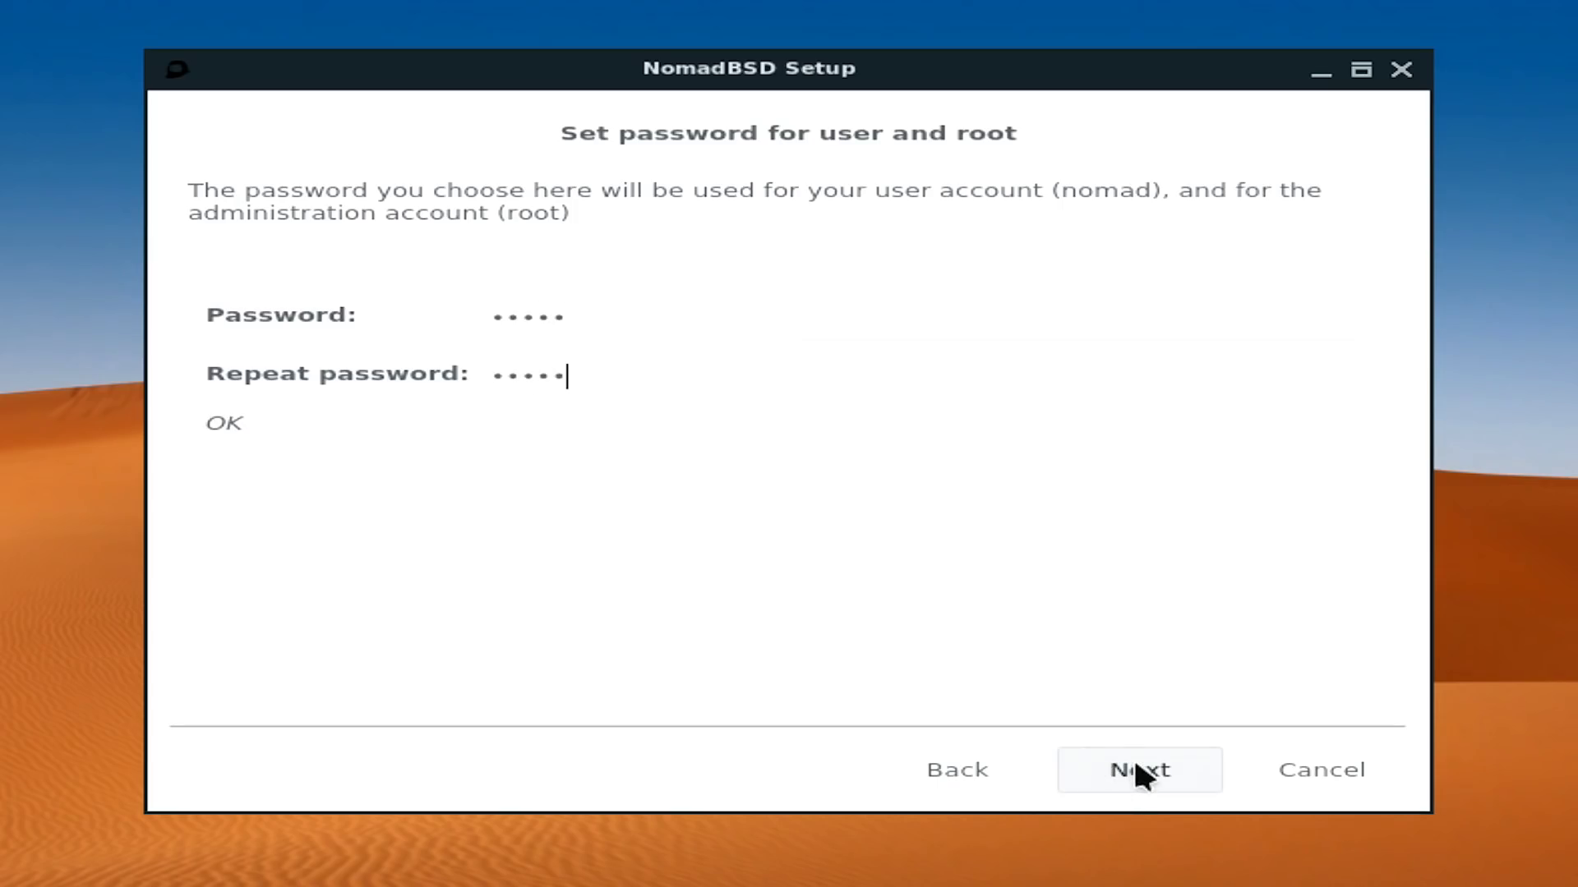
click(1134, 760)
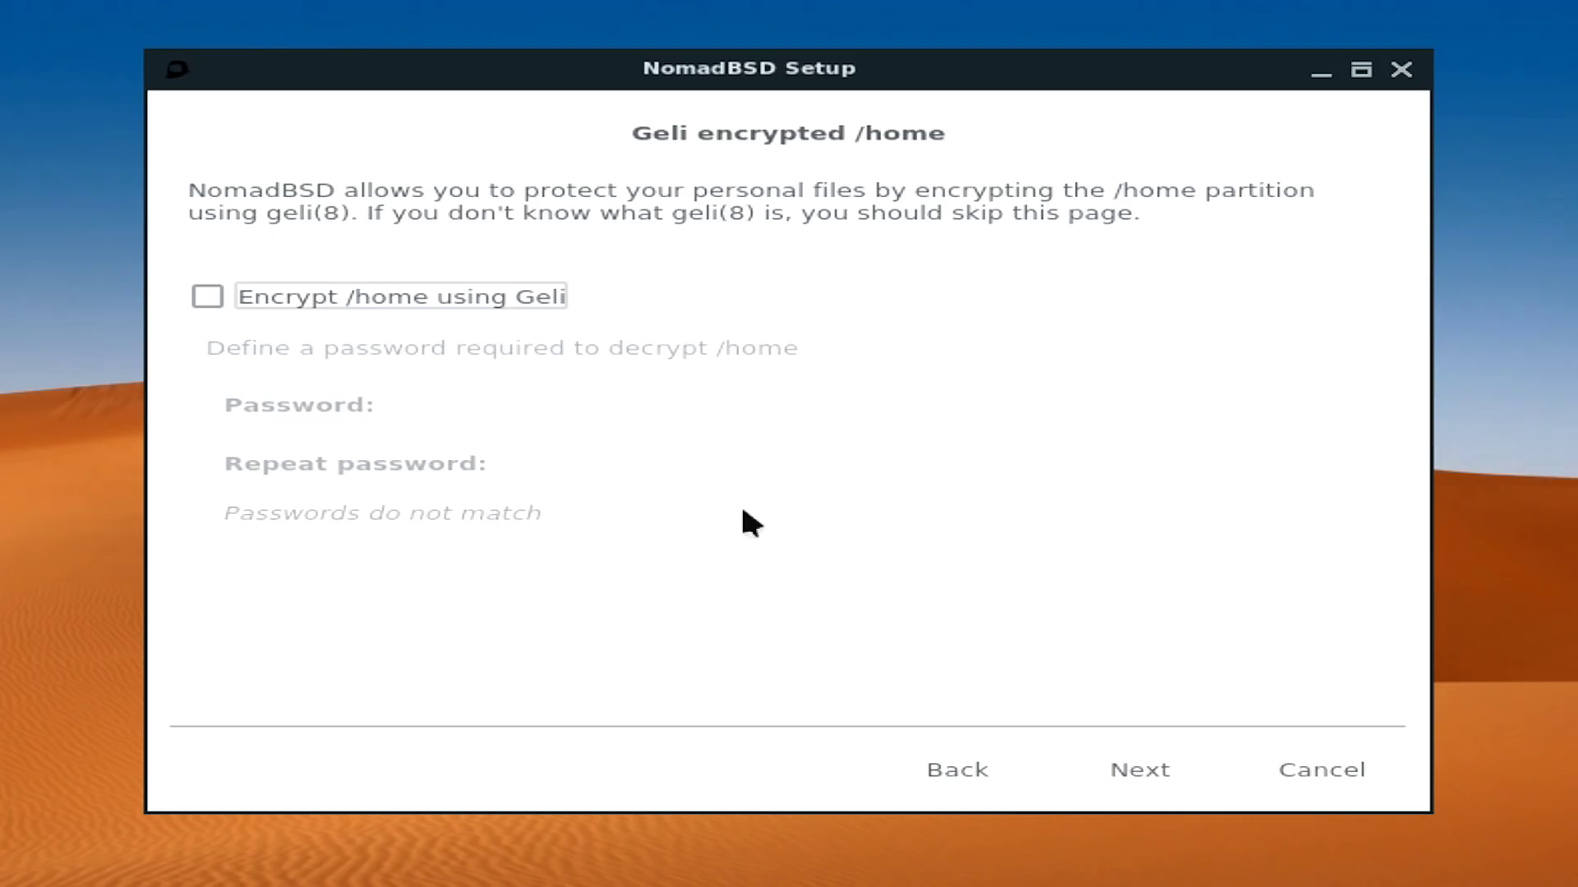
- Skip /home encryption, keep default apps, commit the settings and finish to reboot
click(1126, 772)
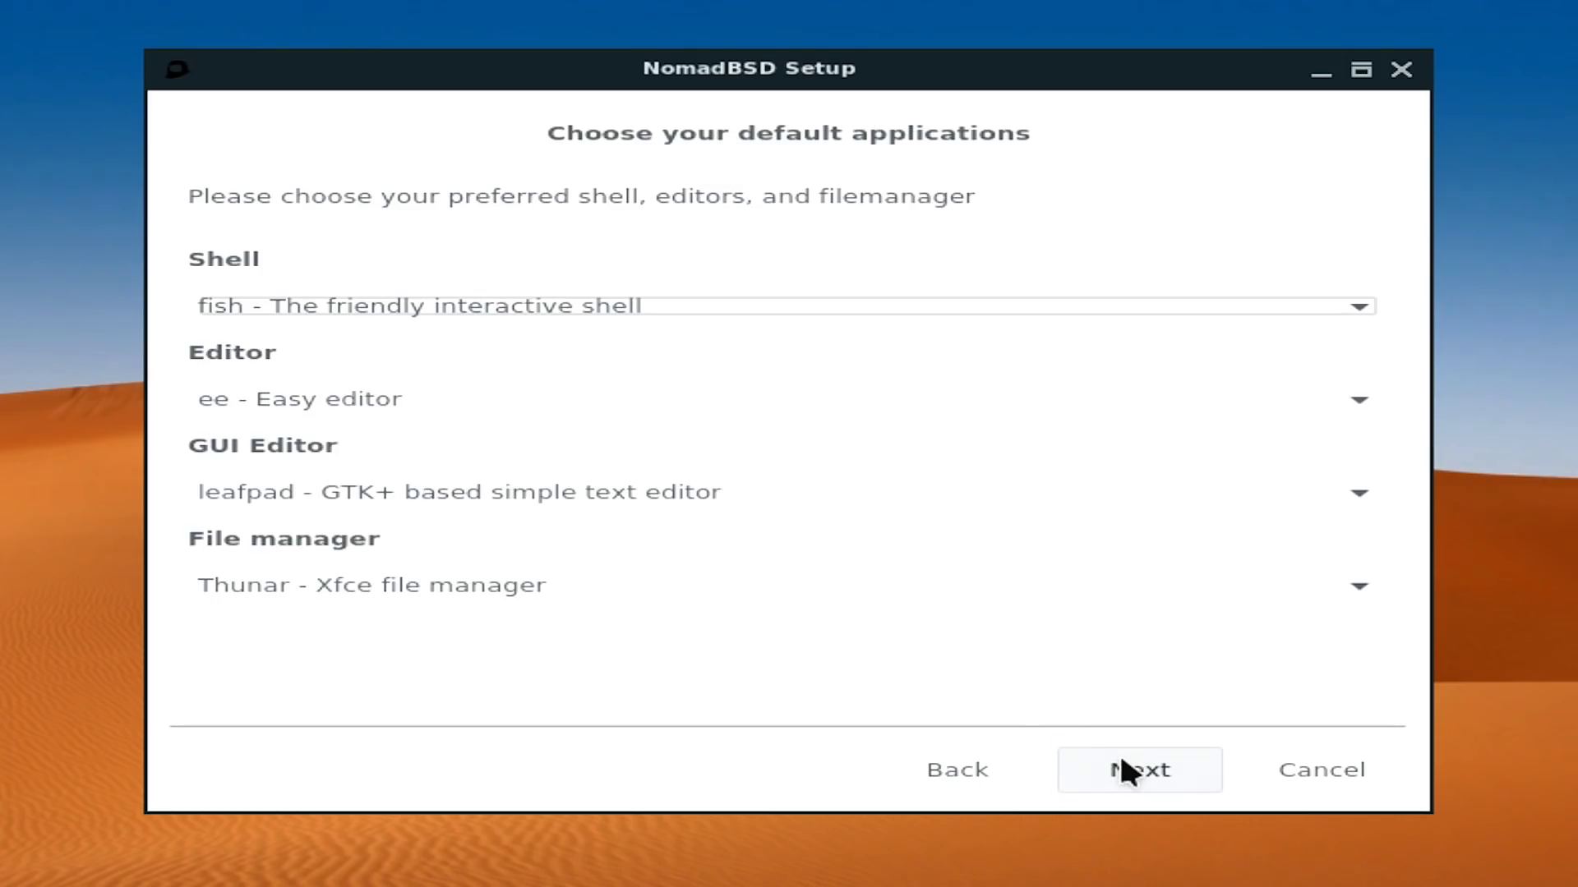
click(1123, 764)
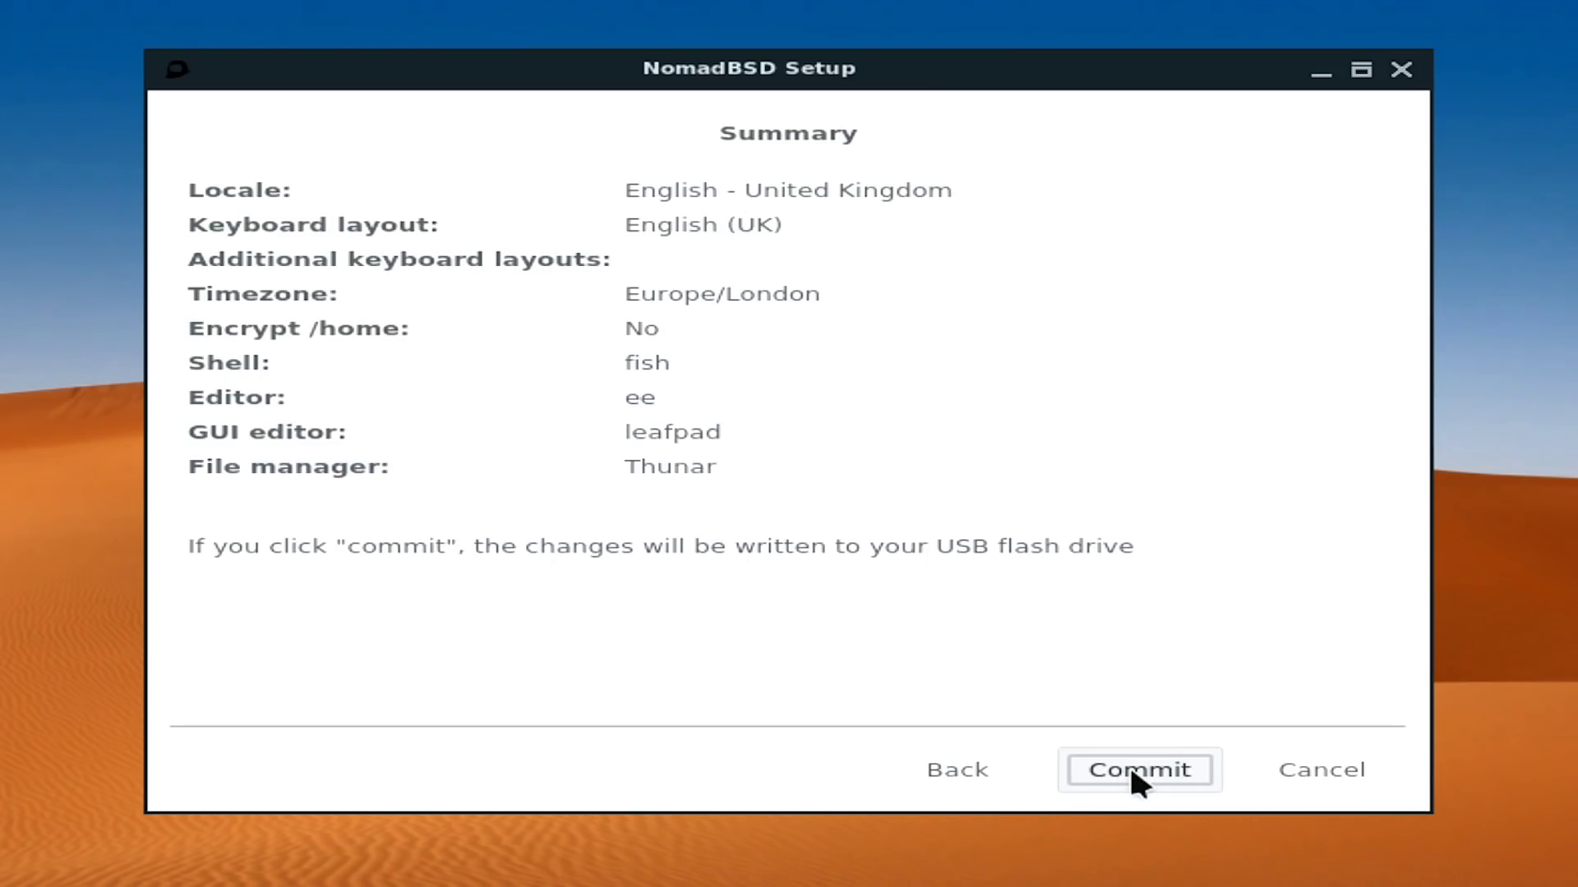
click(1132, 774)
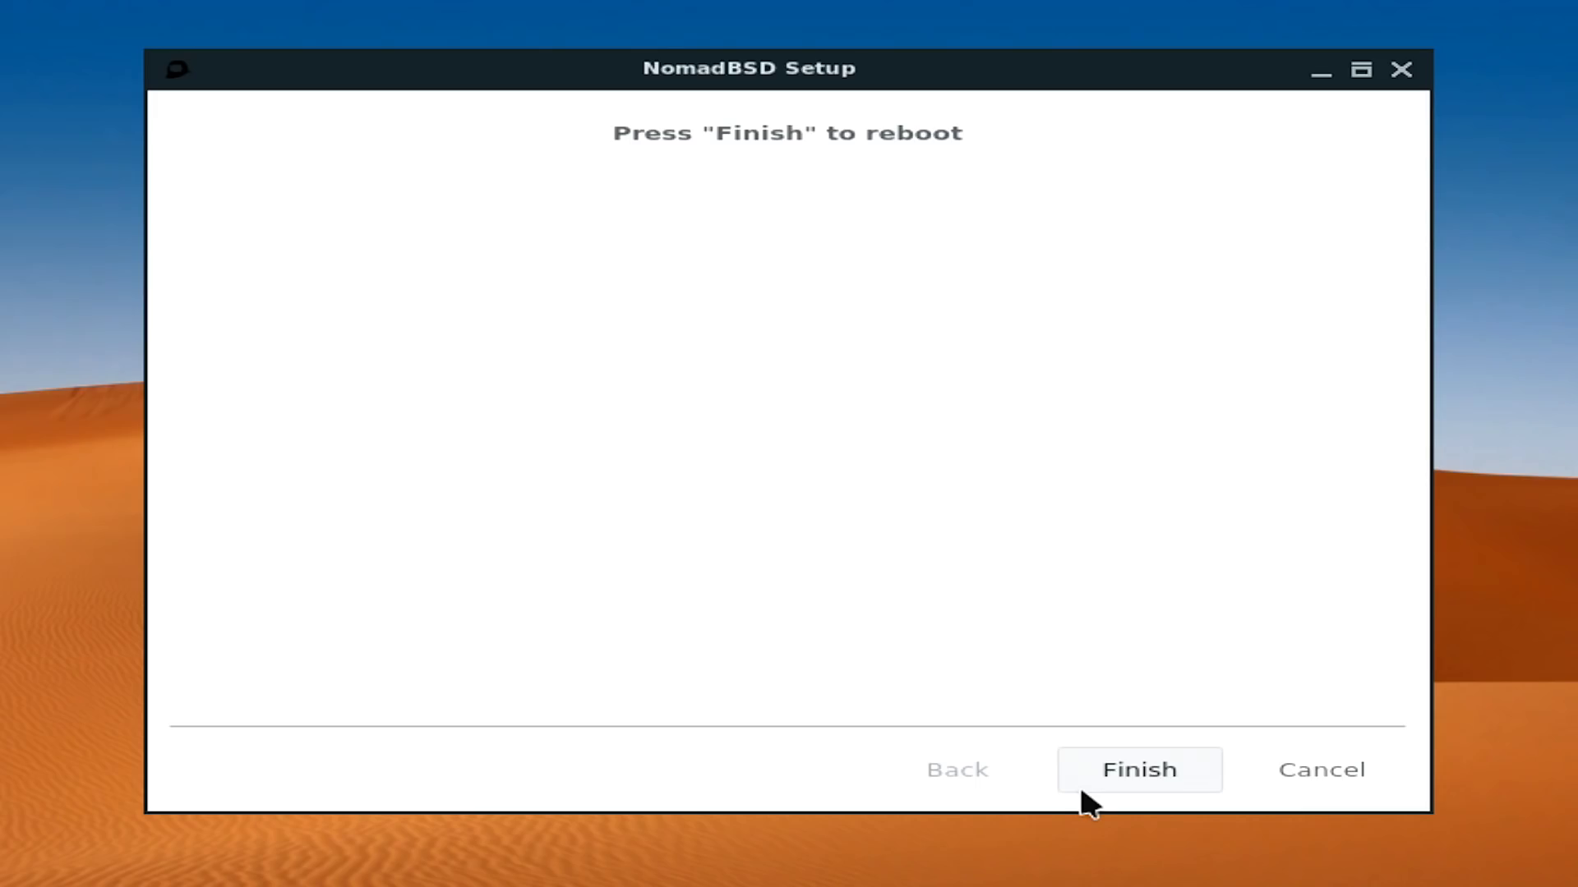
click(1113, 771)
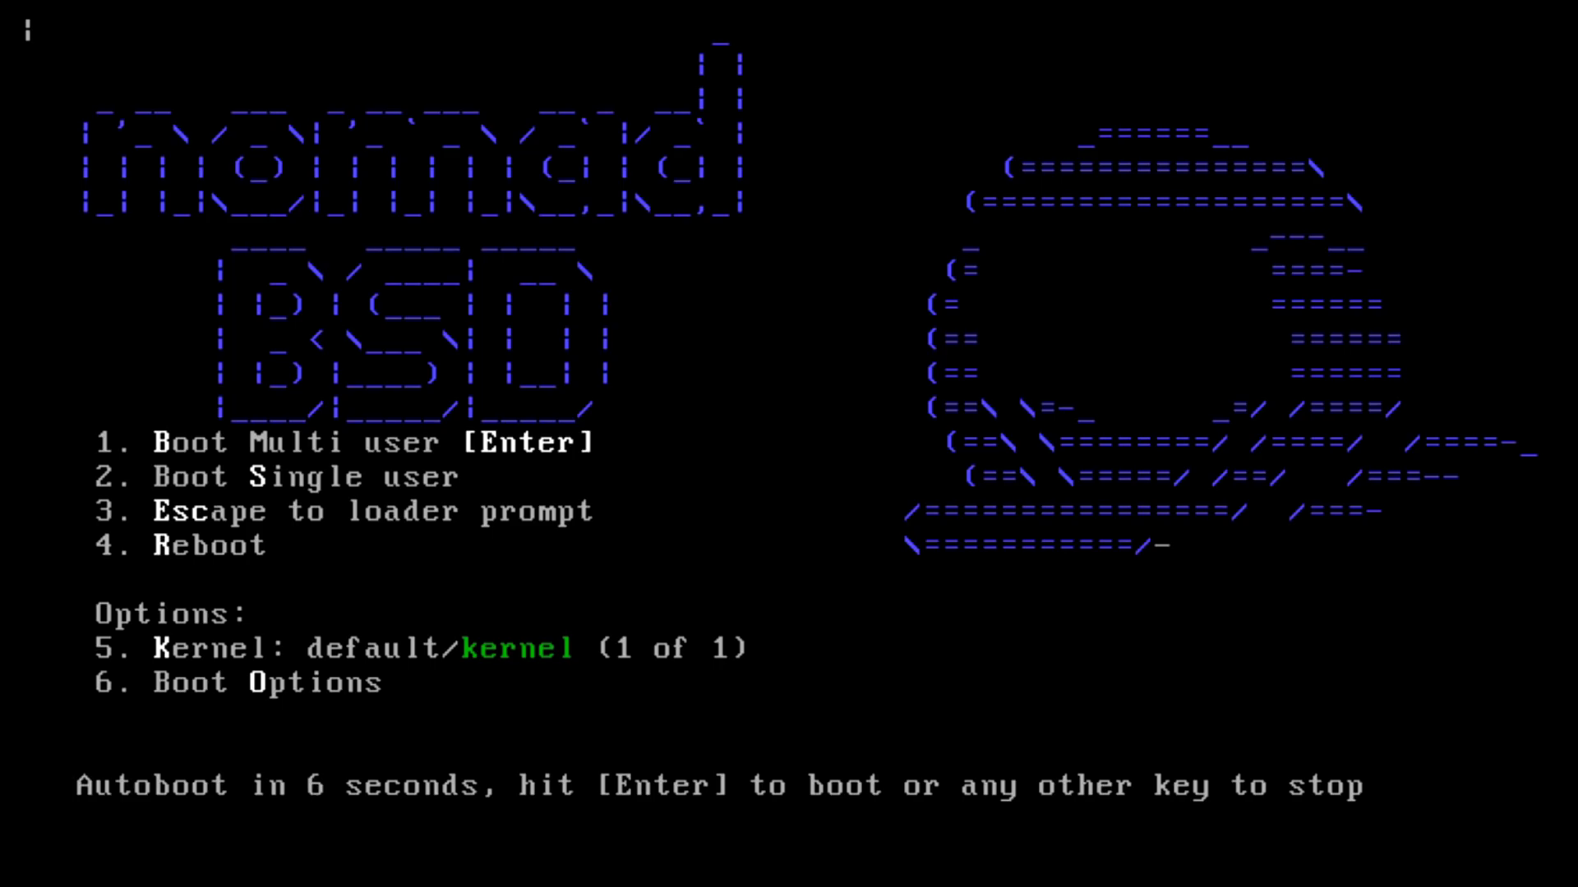
- Boot the rebooted NomadBSD system immediately from the boot menu
key(Return)
key(Return)
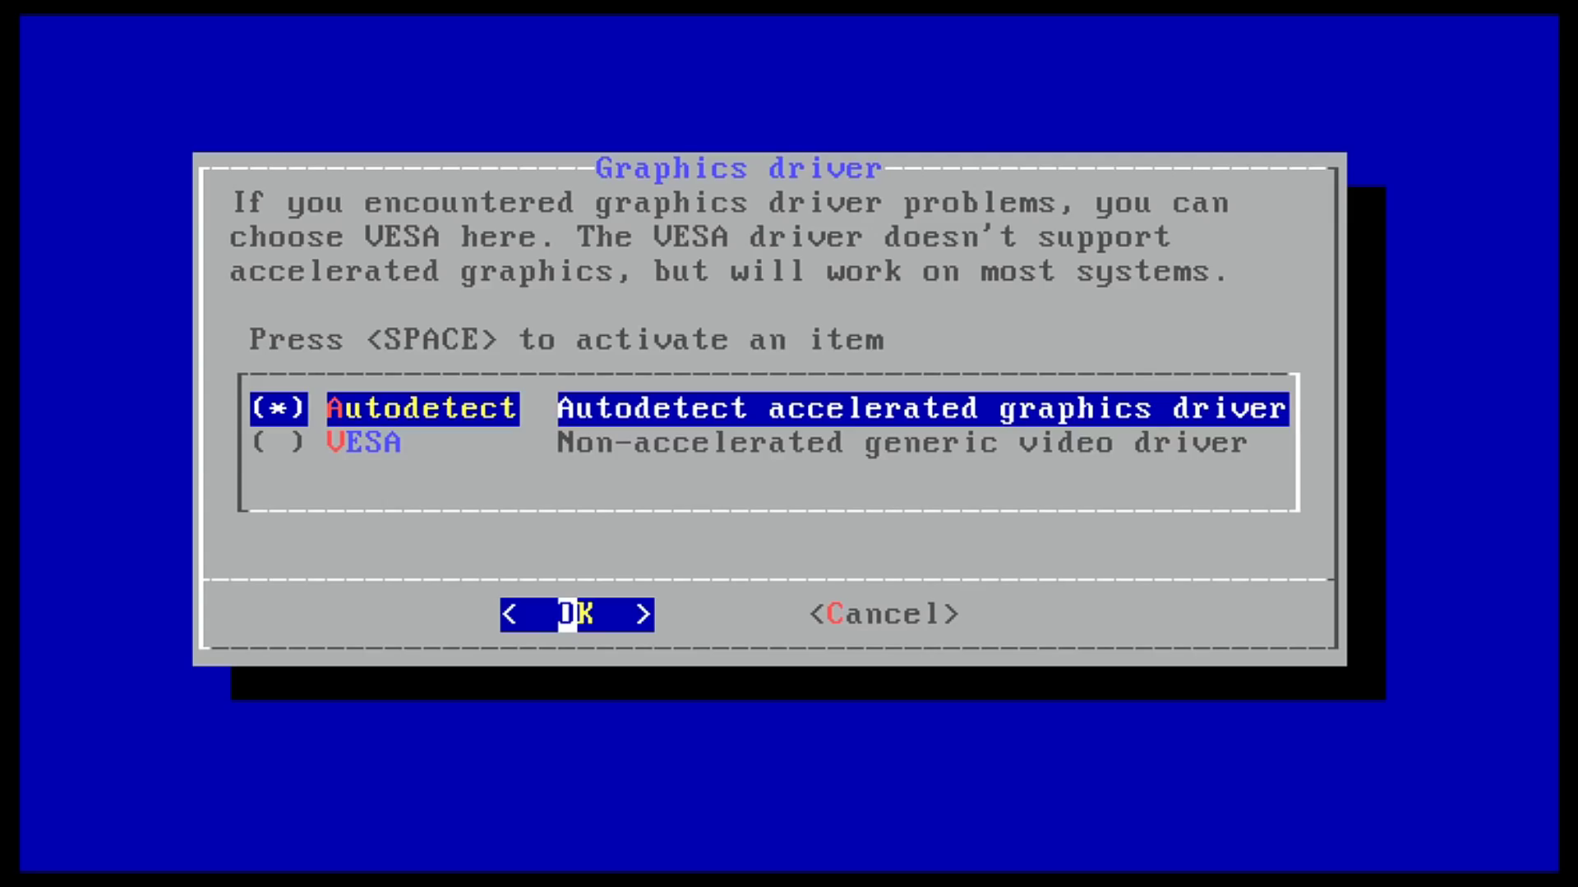
- Accept the Autodetect graphics driver and let the desert-wallpaper desktop load
key(Return)
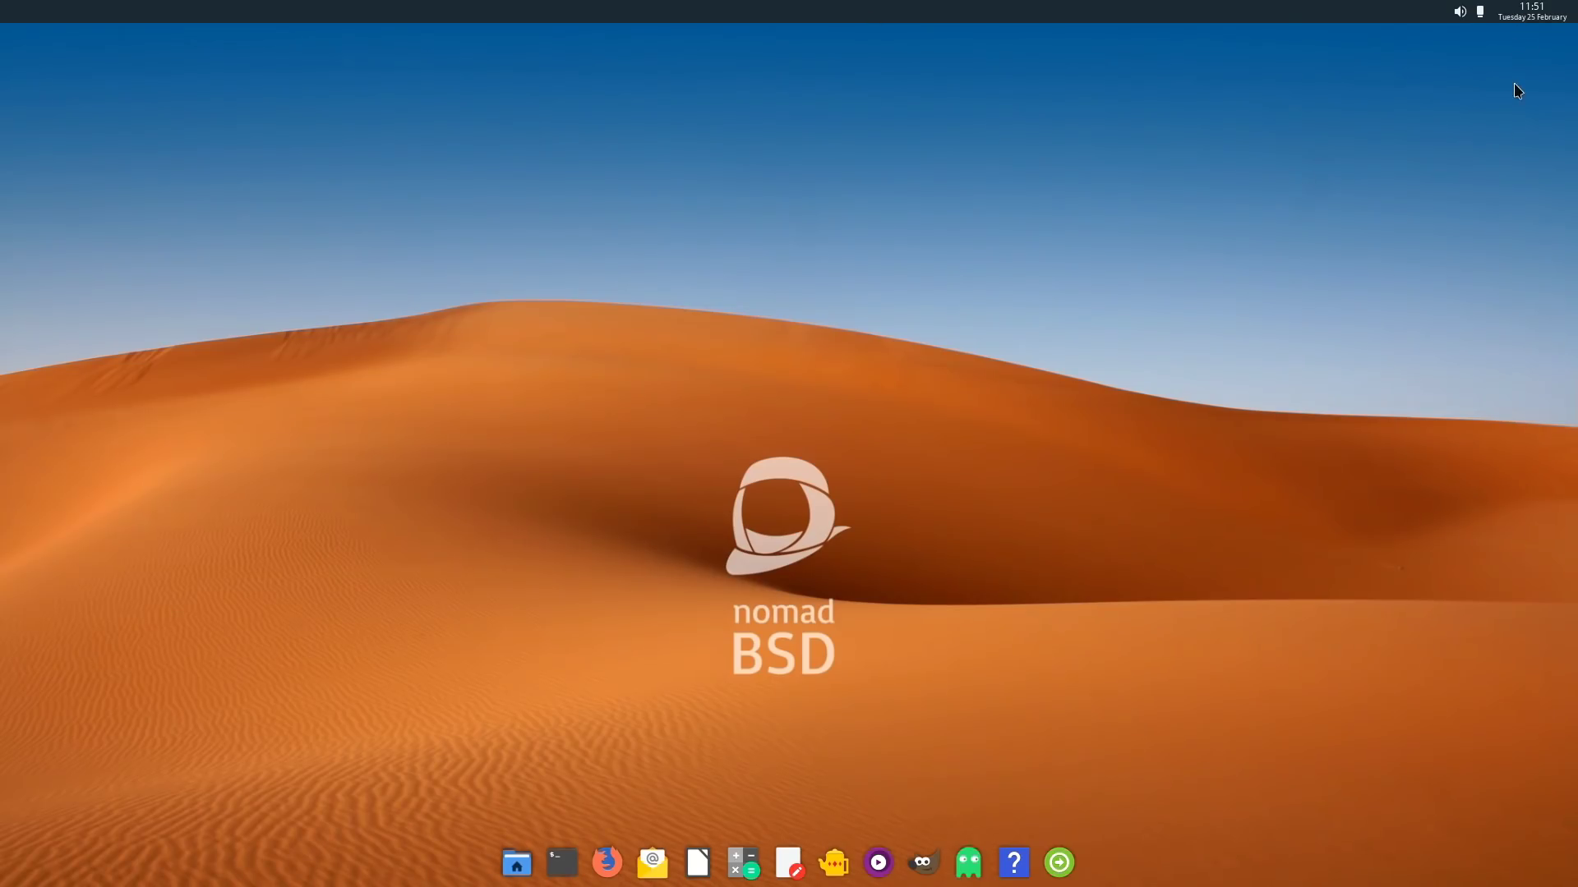
click(1461, 15)
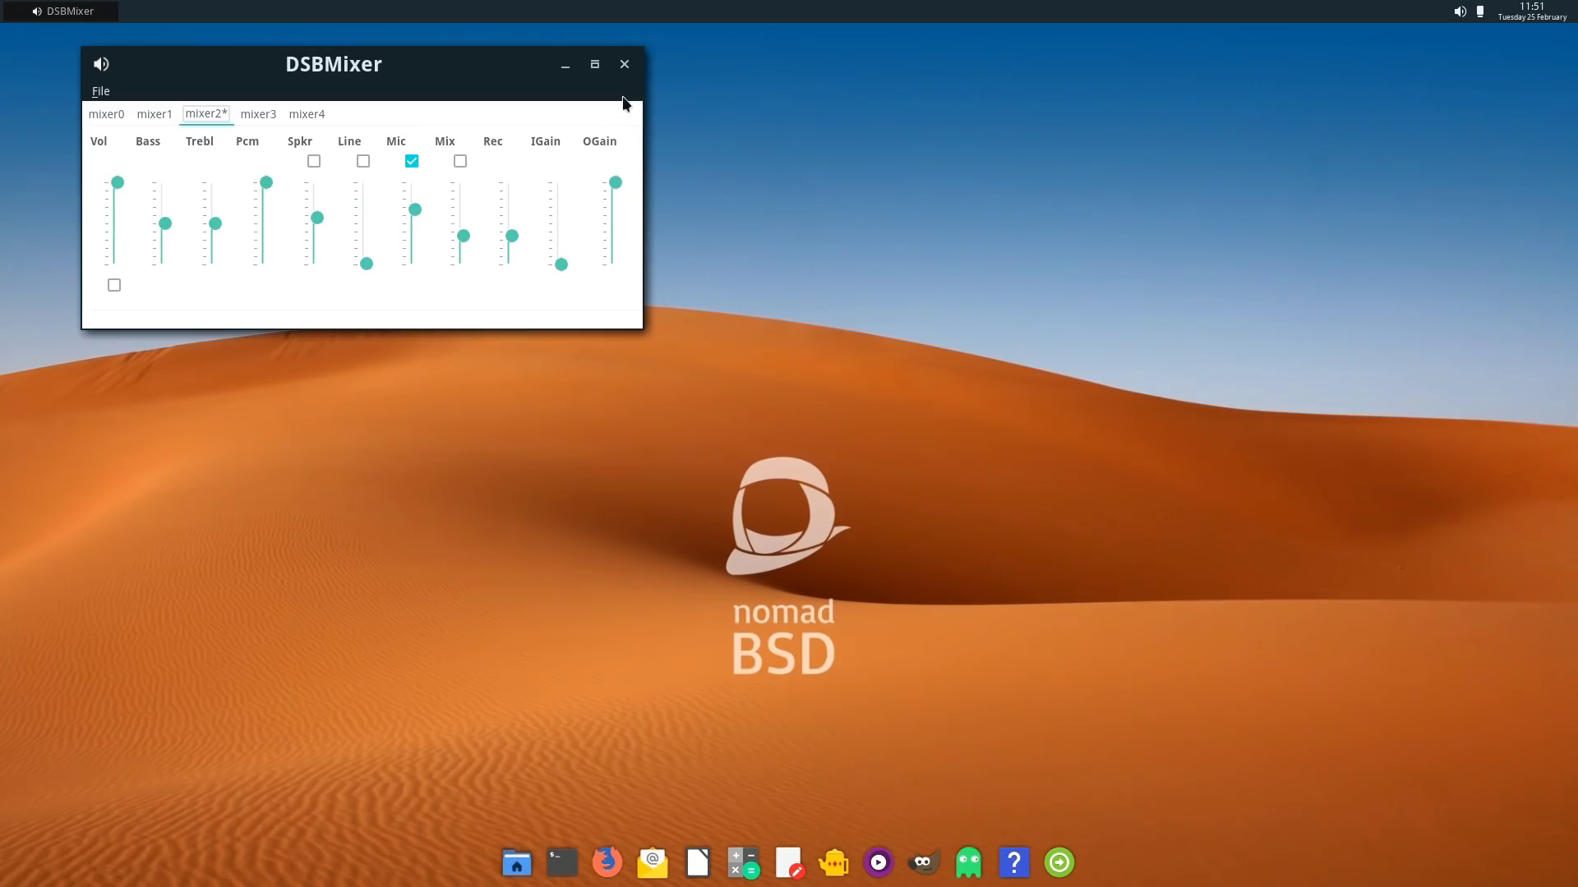
click(624, 65)
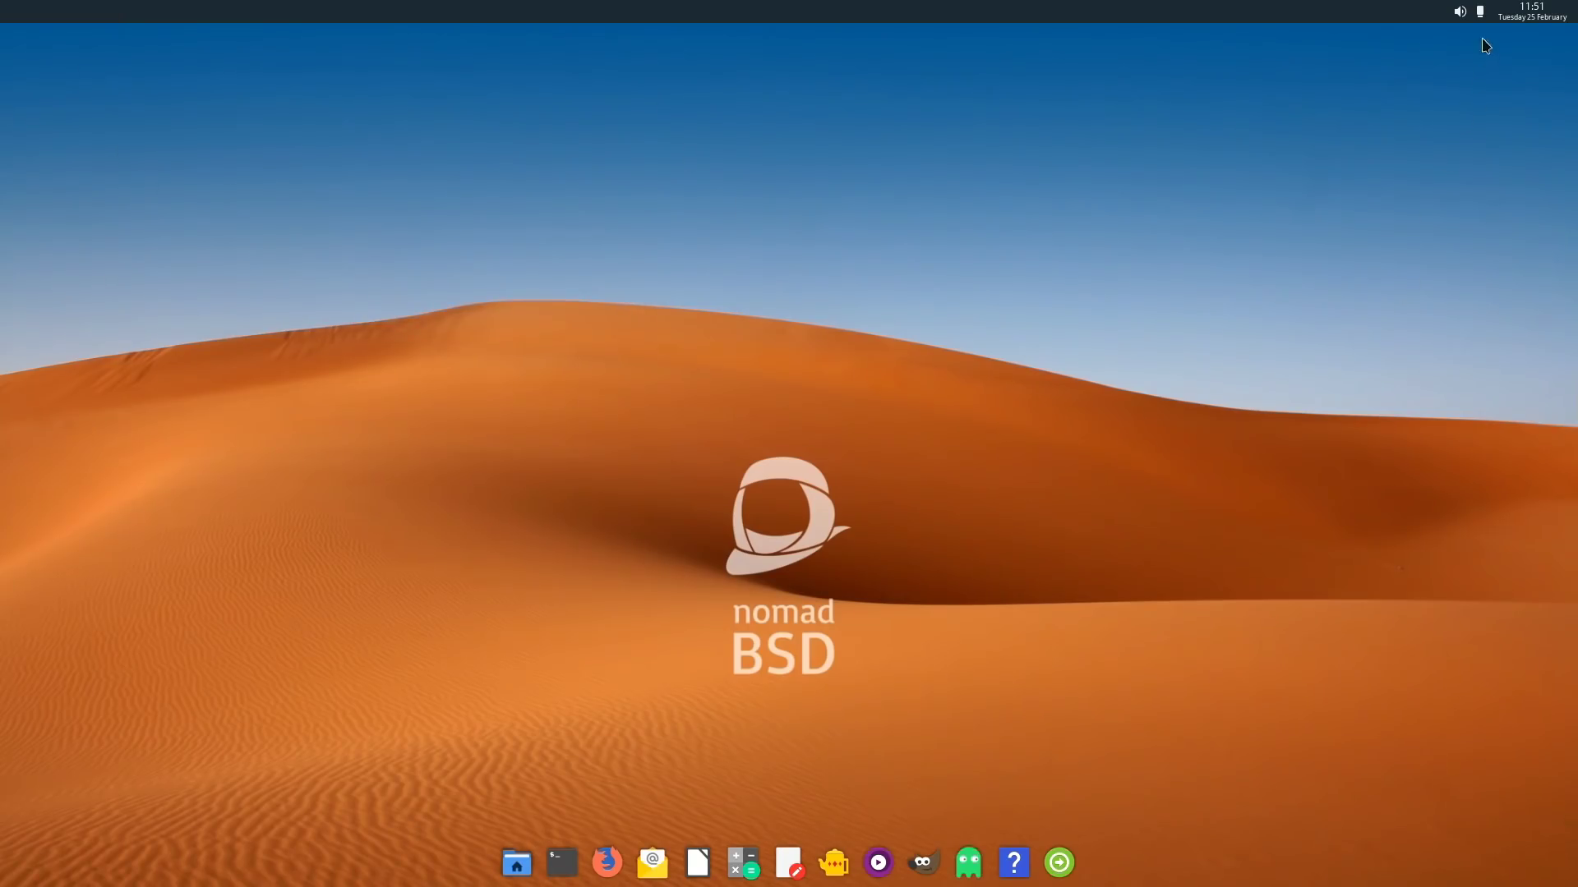
click(1481, 12)
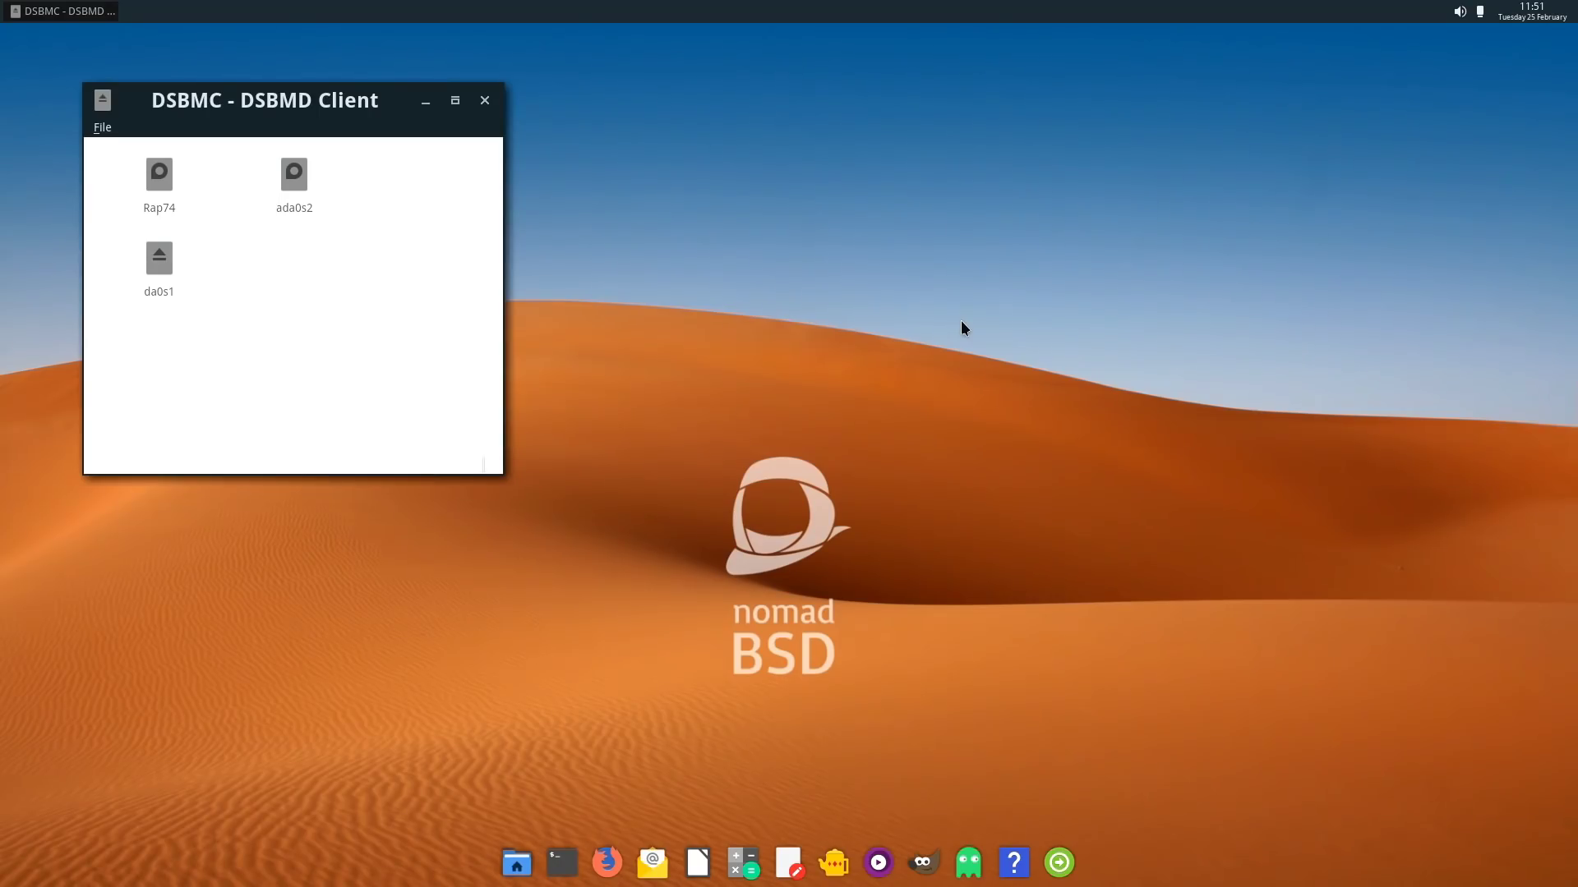
click(486, 101)
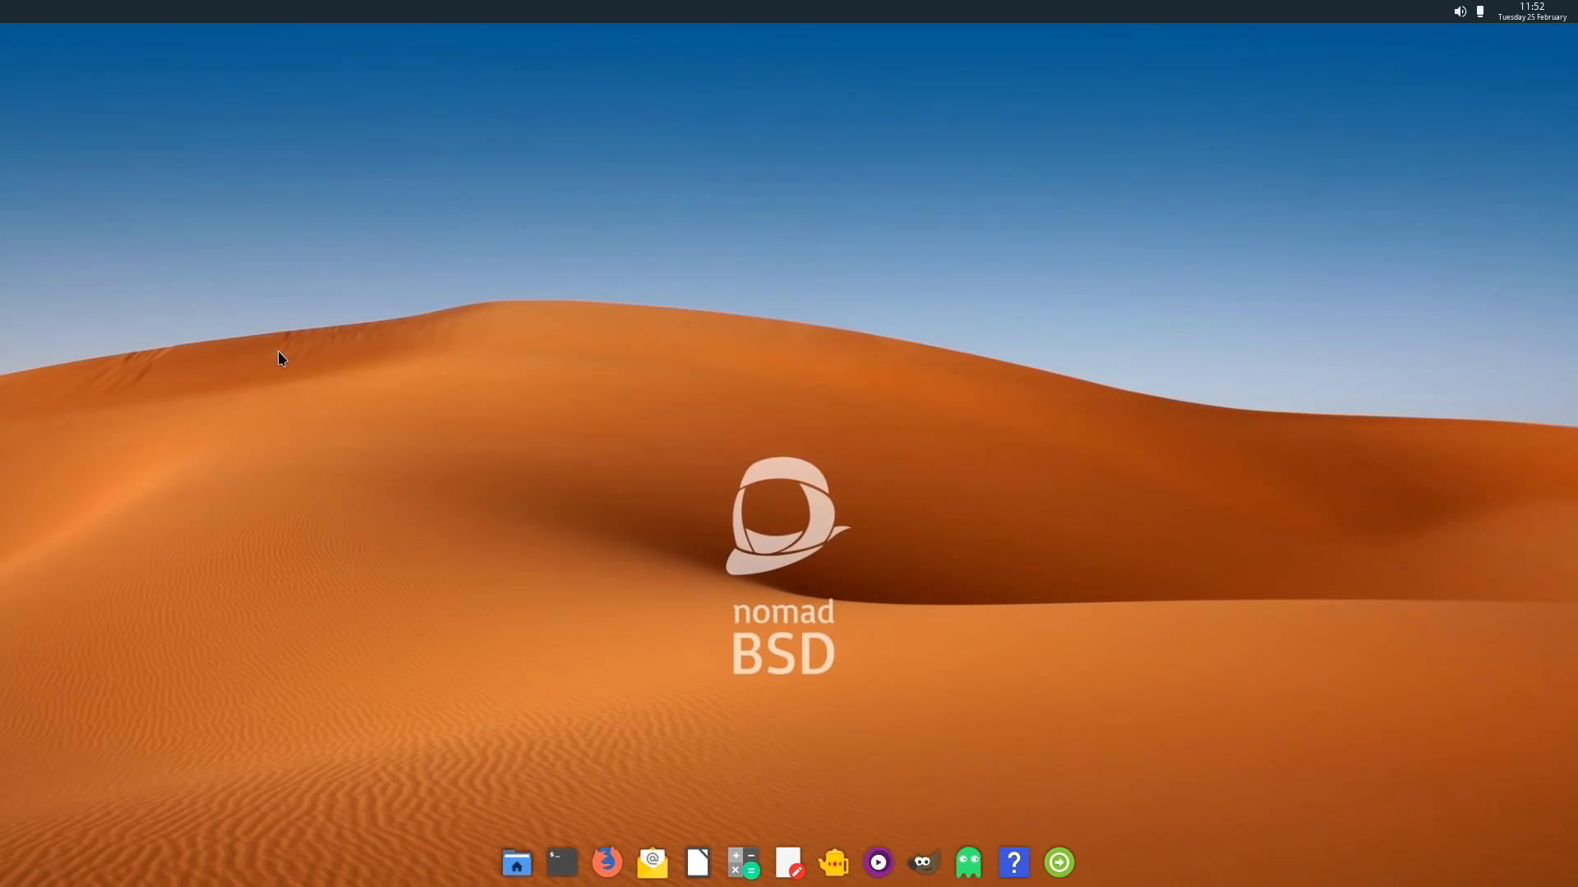
right_click(259, 303)
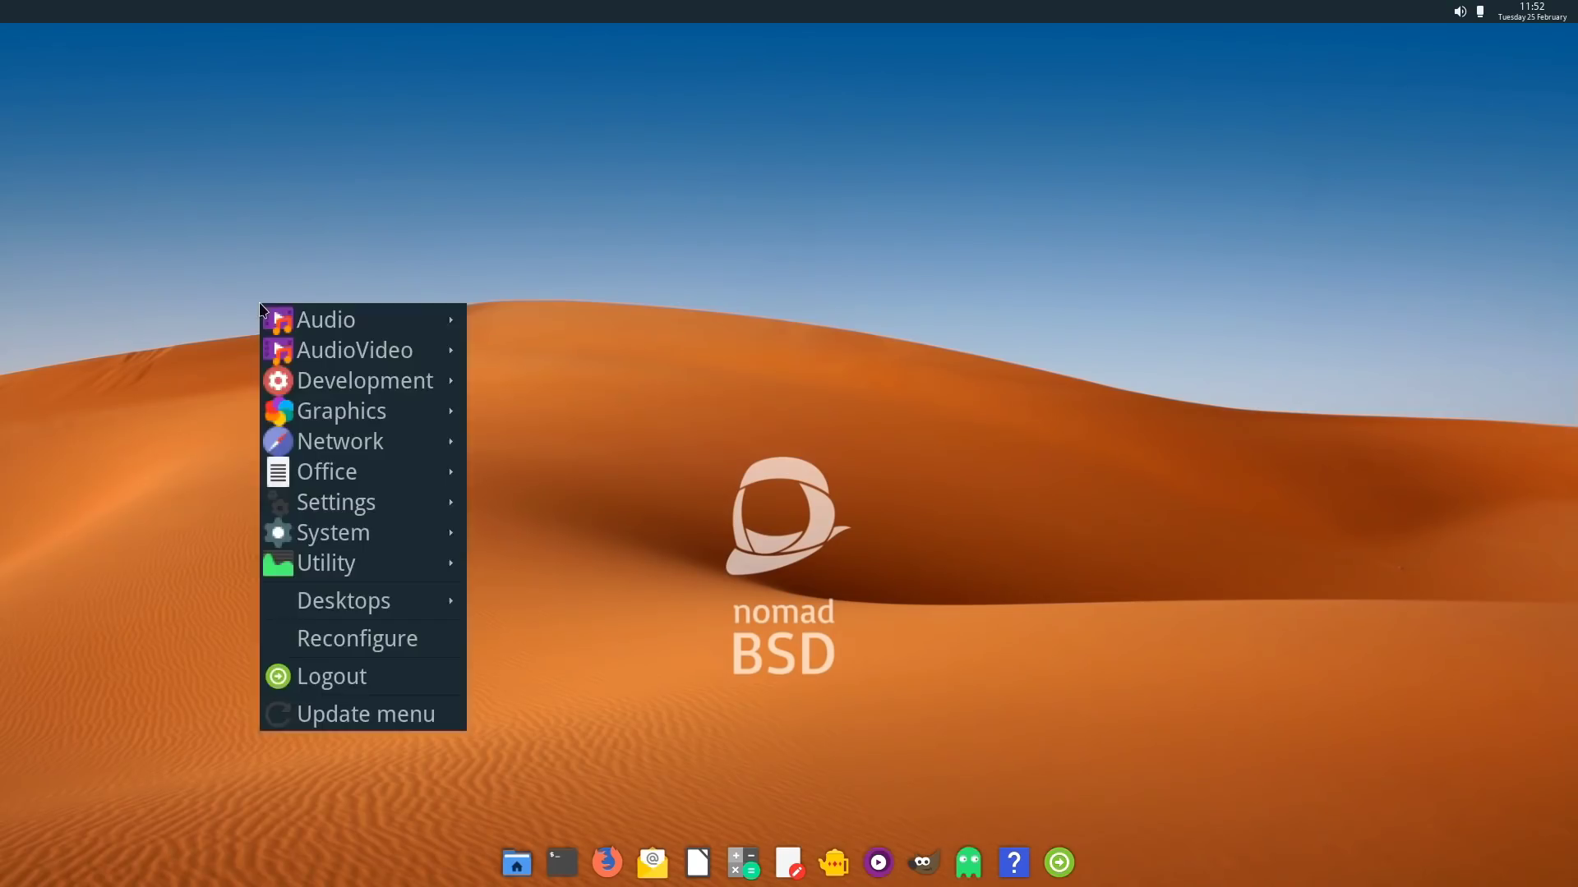
mouse_move(261, 307)
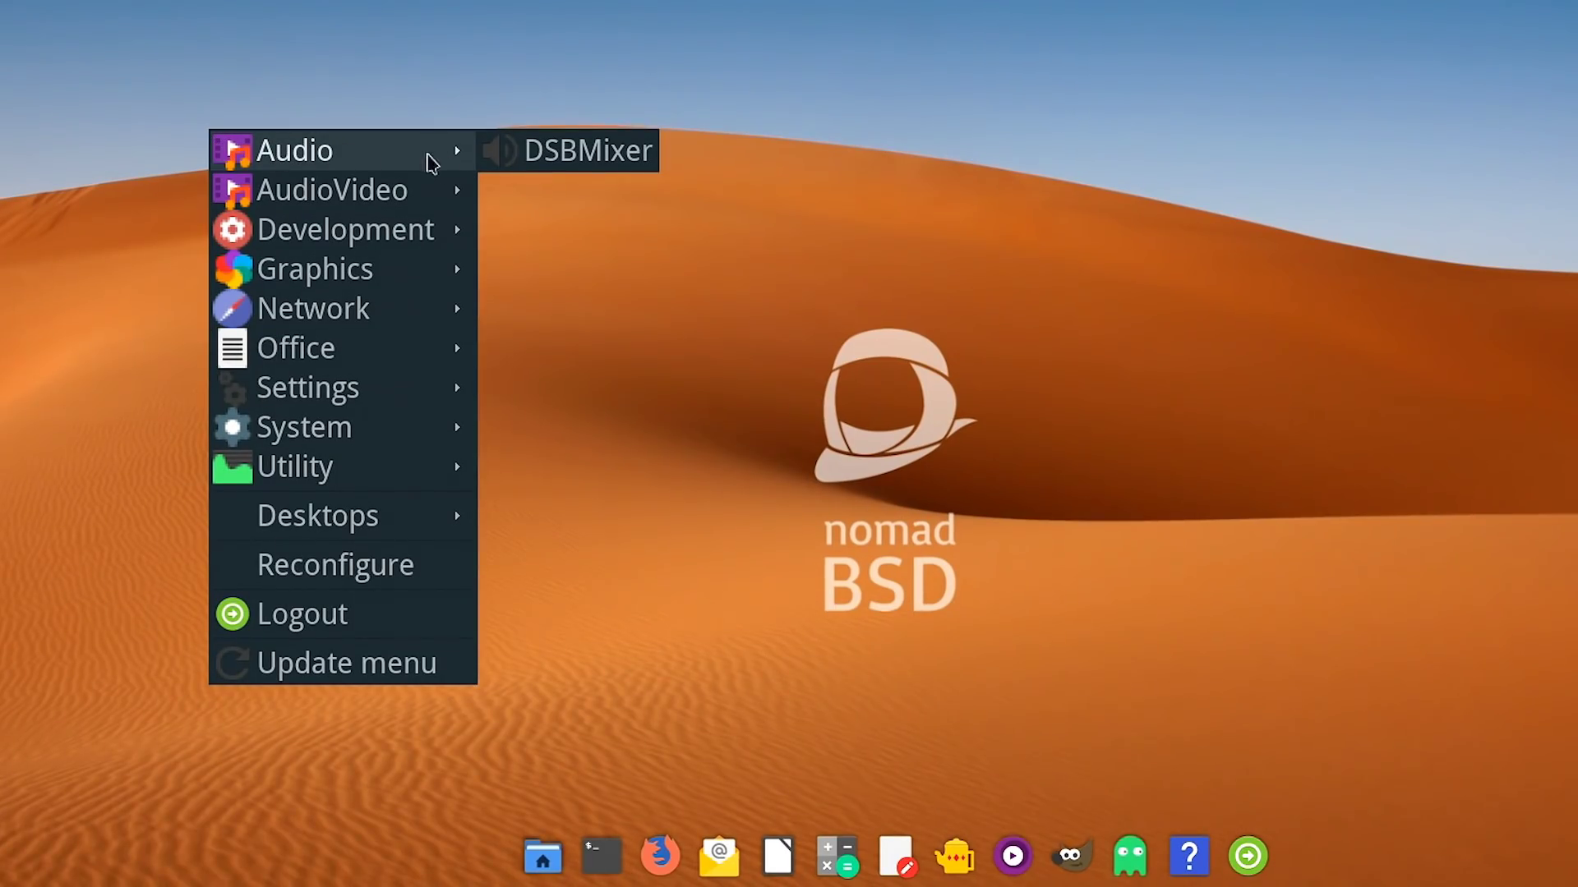
mouse_move(427, 195)
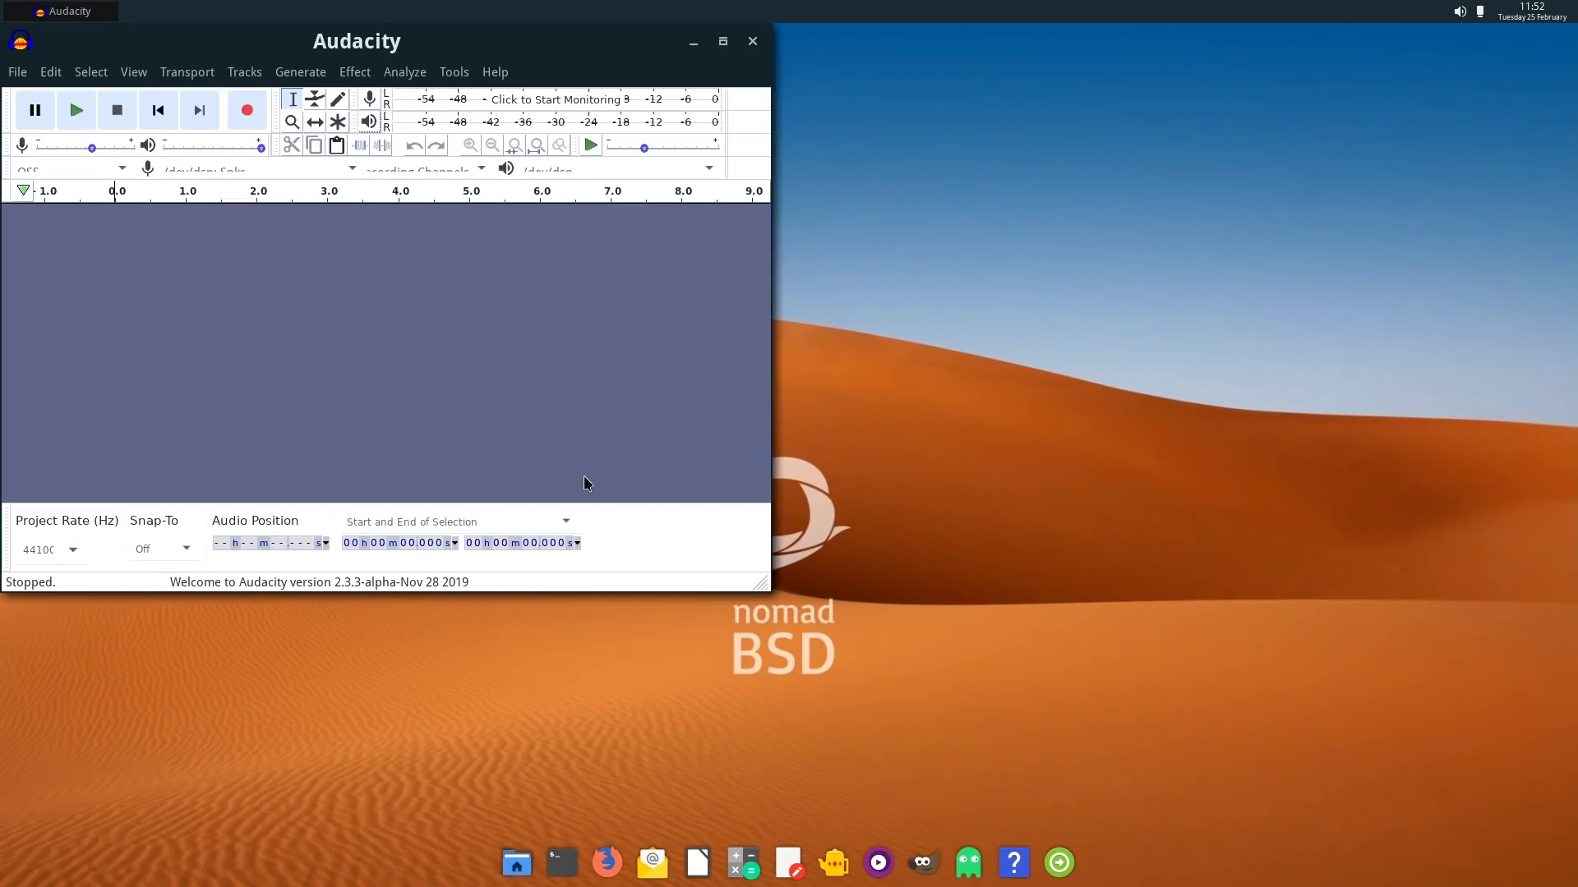
drag(502, 37, 642, 100)
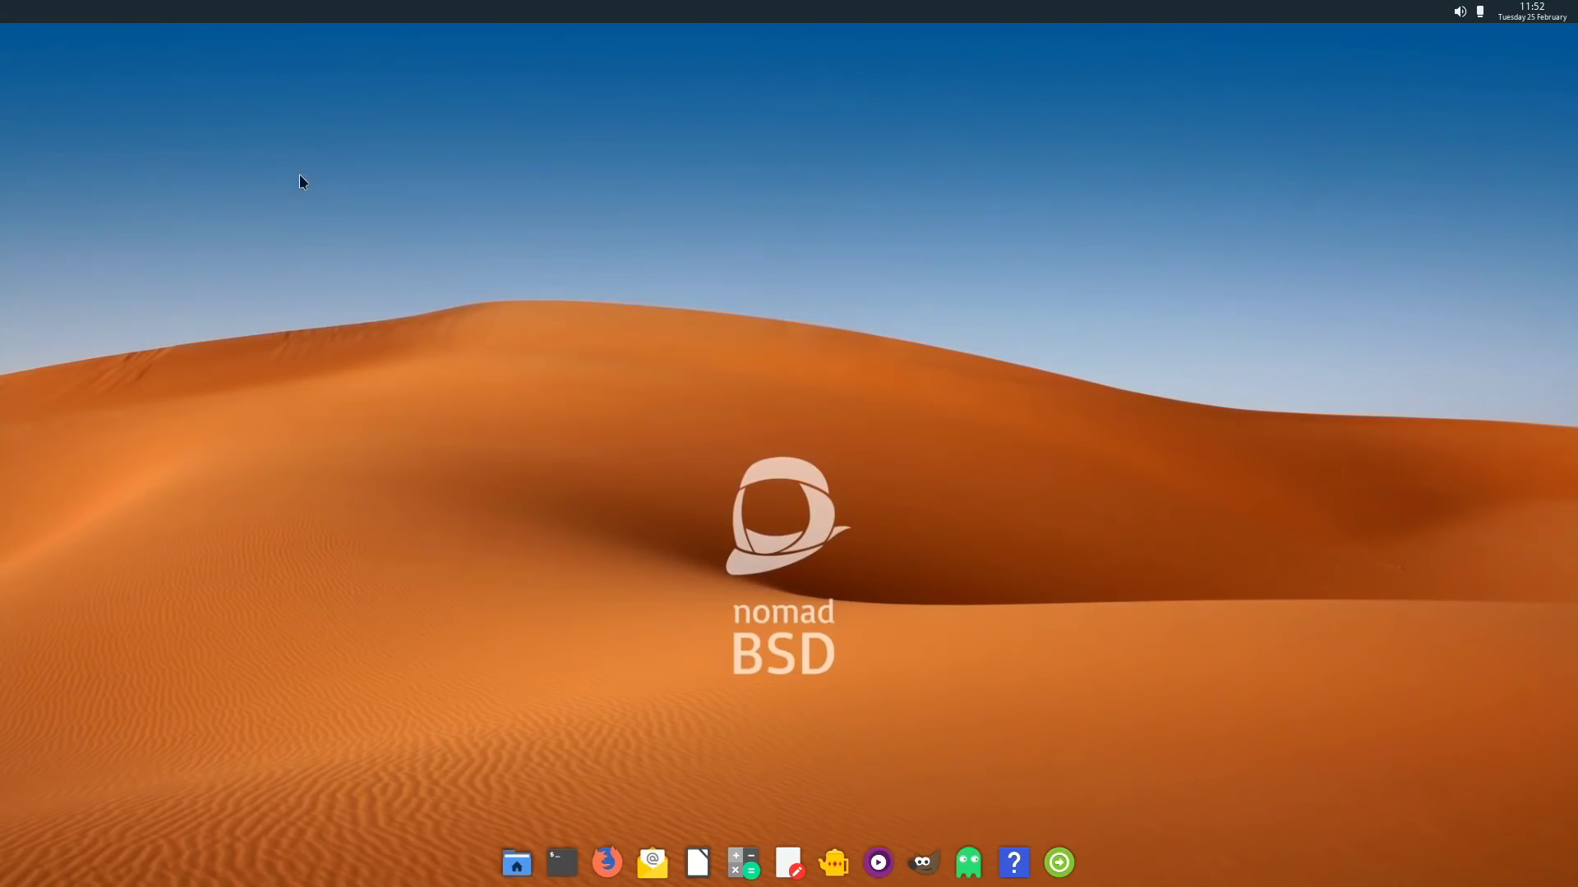
- From the desktop menu, browse the AudioVideo, Development, Graphics, Network, Office and Settings submenus
right_click(217, 208)
mouse_move(279, 254)
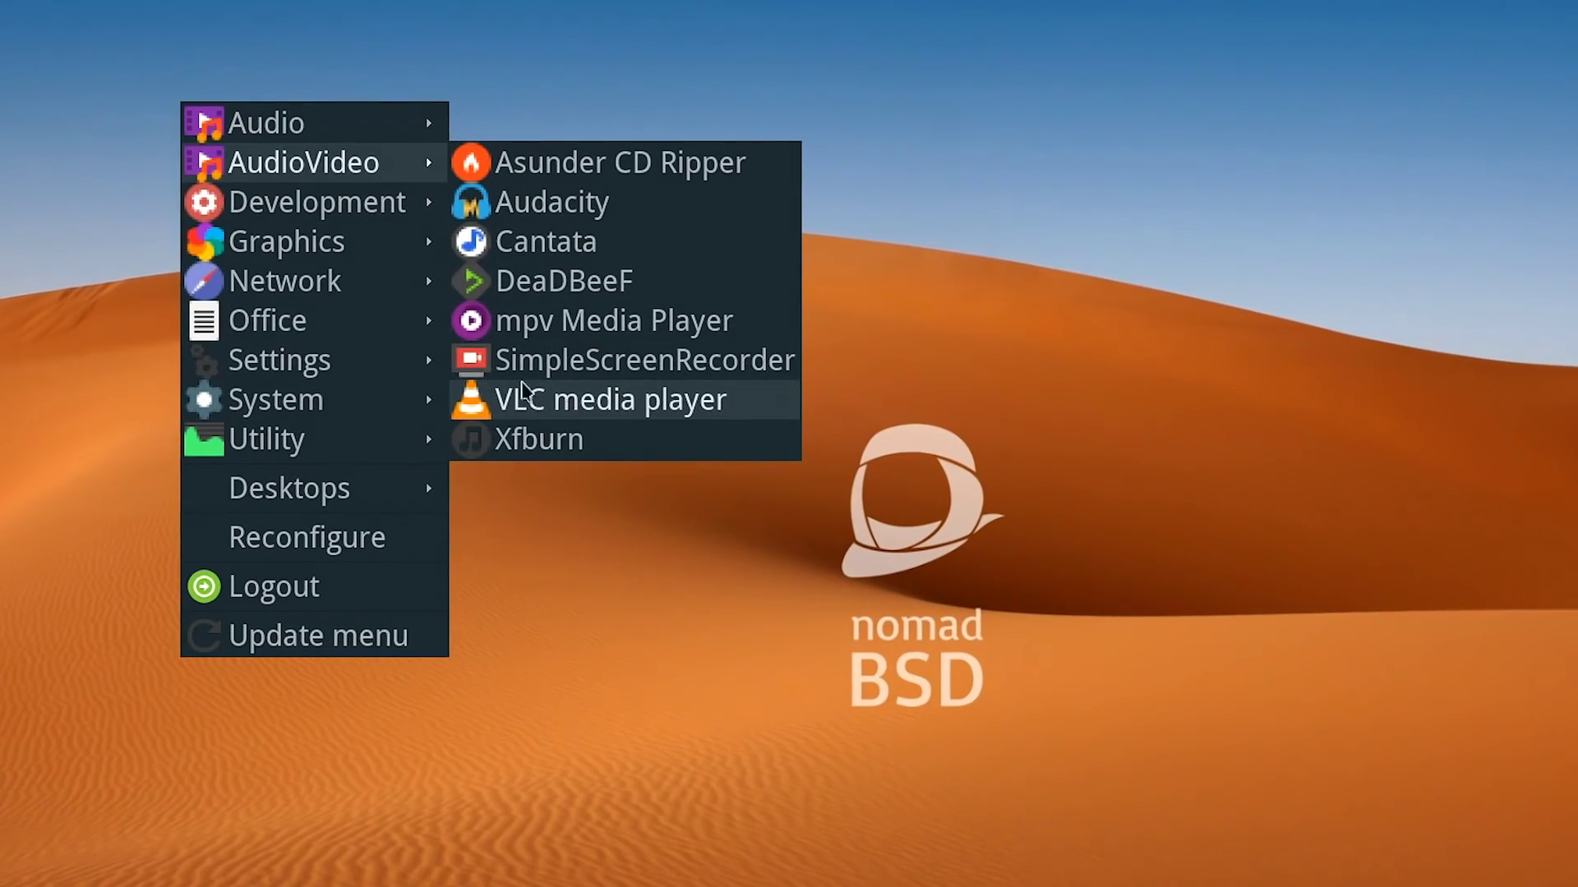
mouse_move(388, 216)
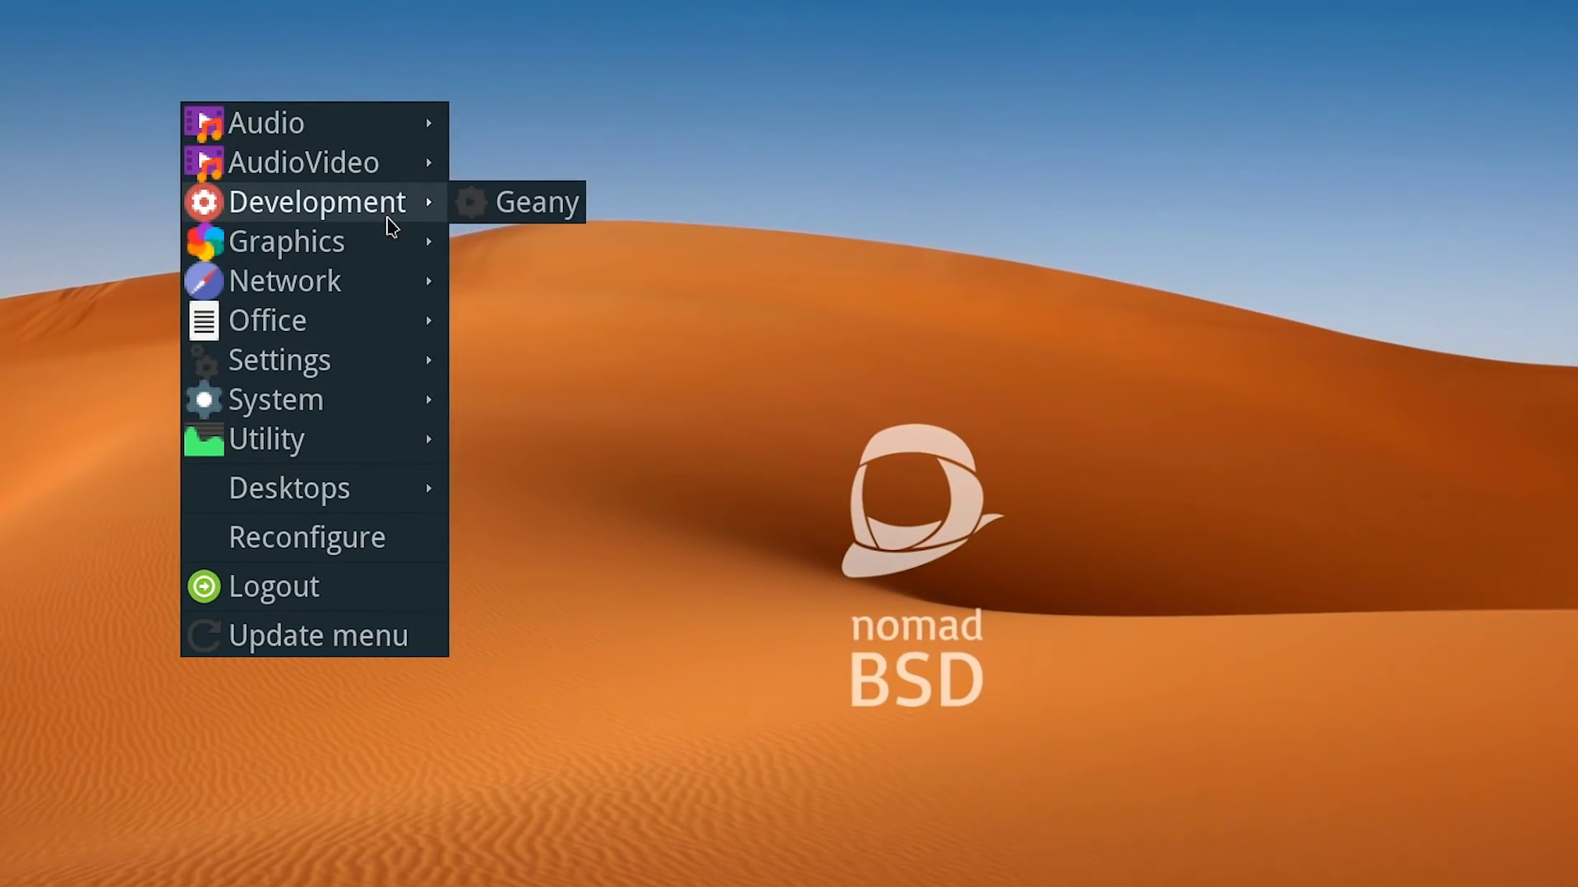
mouse_move(391, 257)
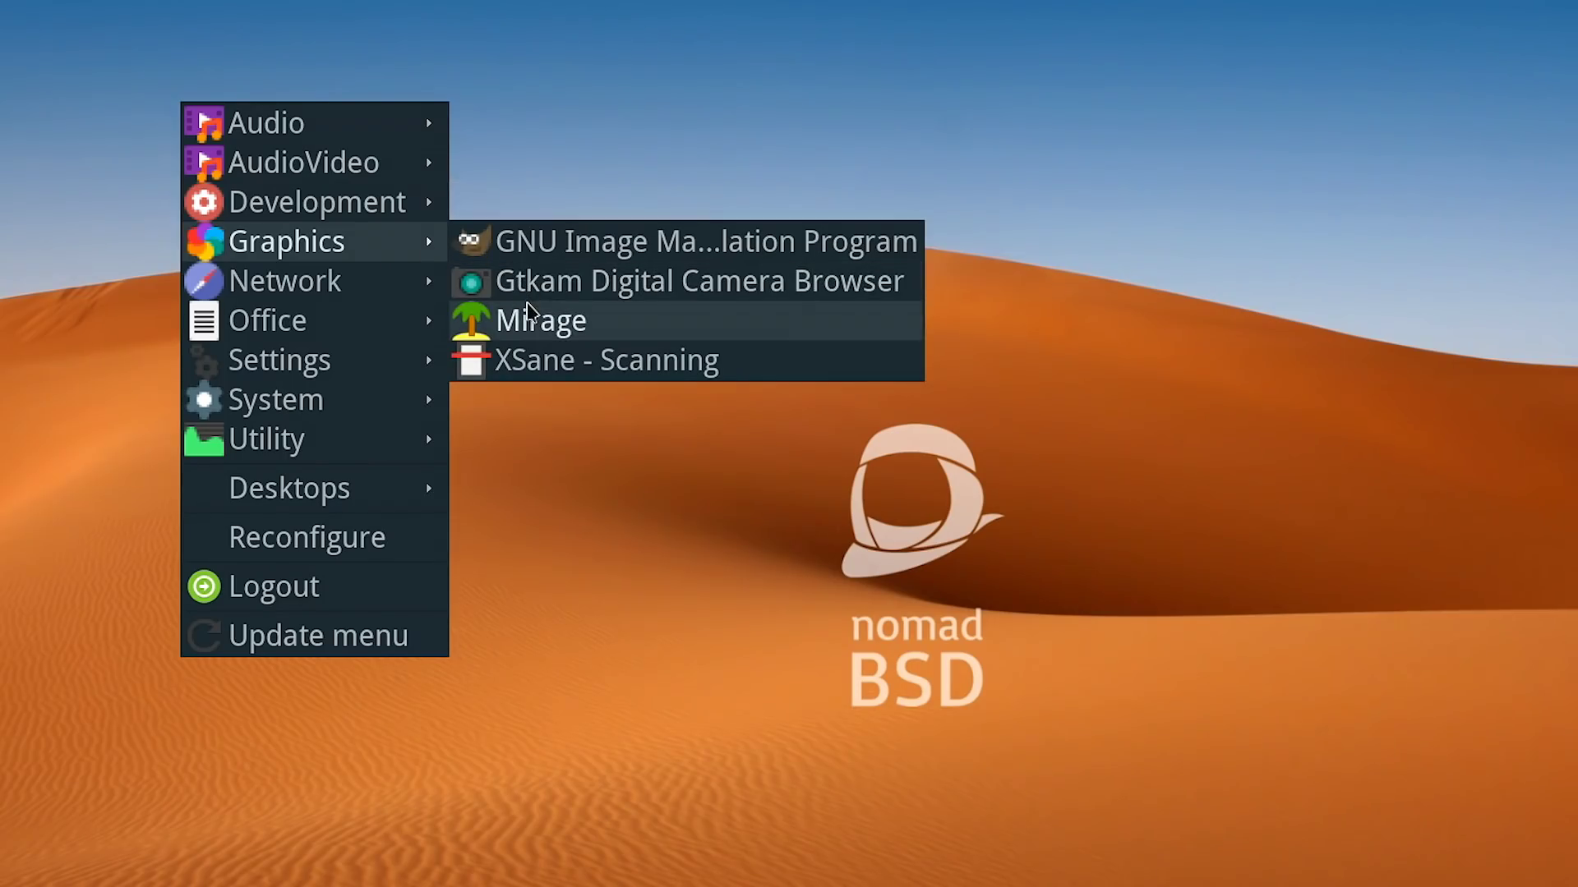
mouse_move(386, 299)
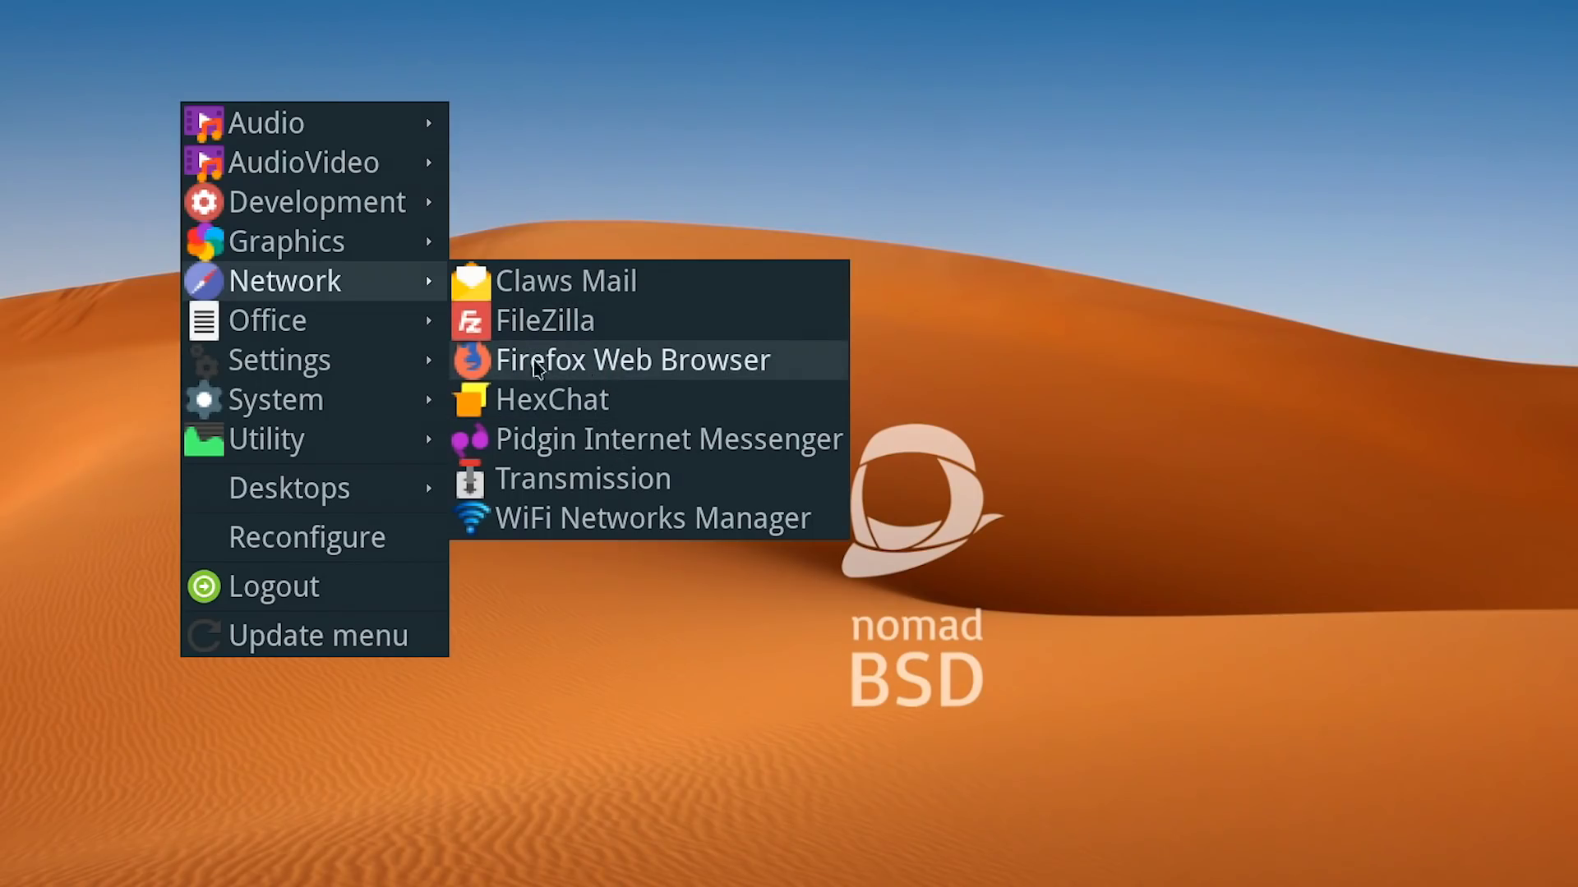
mouse_move(397, 339)
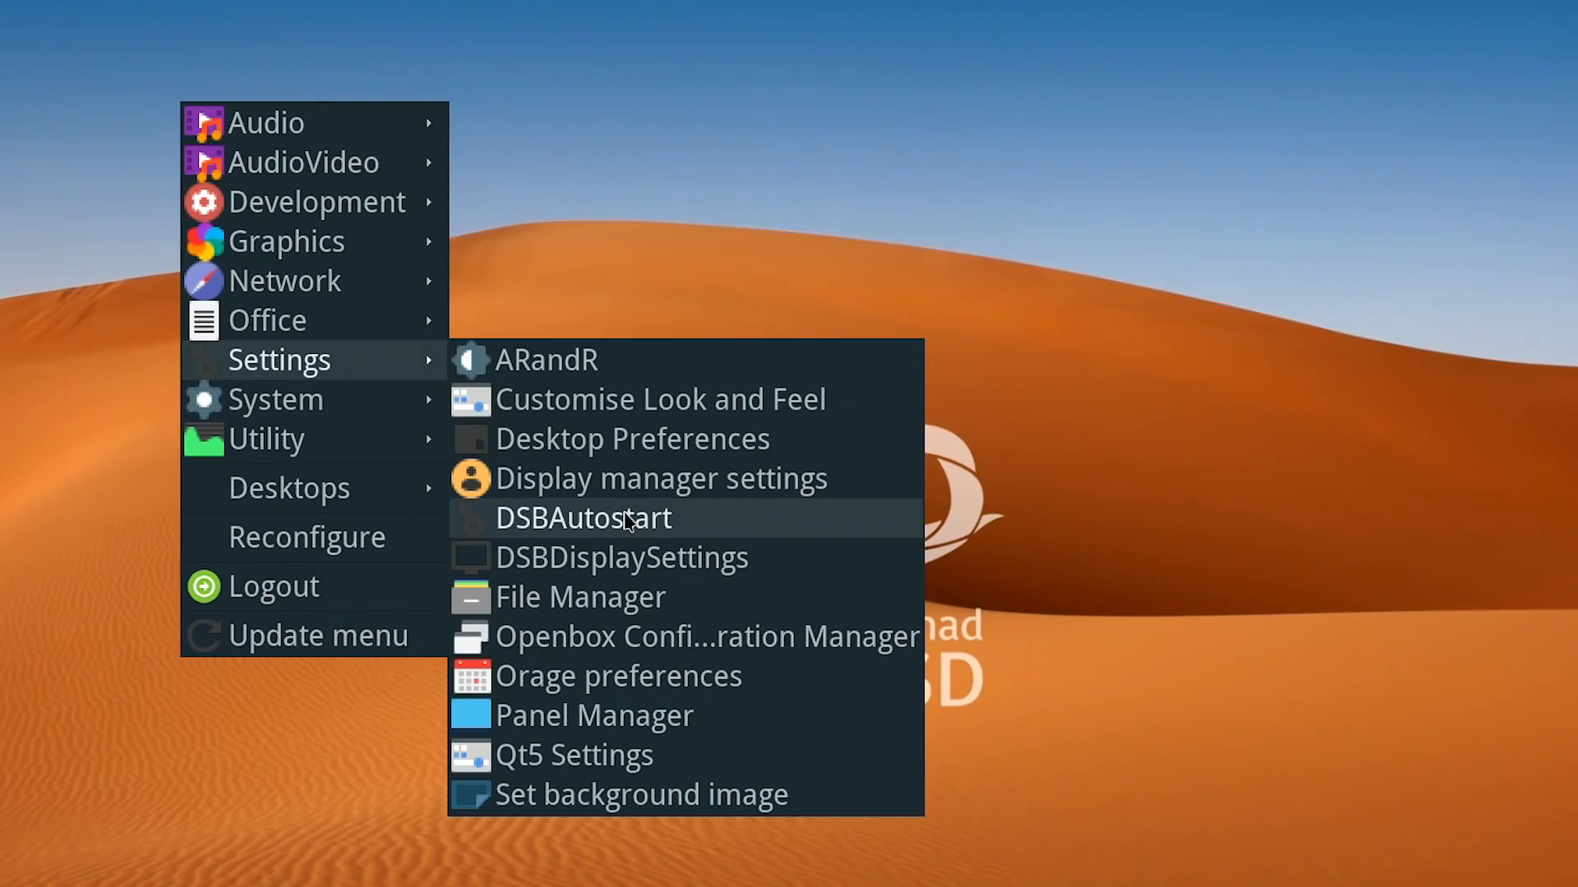
- Dismiss the 'No Installed HP Devices Found' notice and close the HP Device Manager window
mouse_move(366, 410)
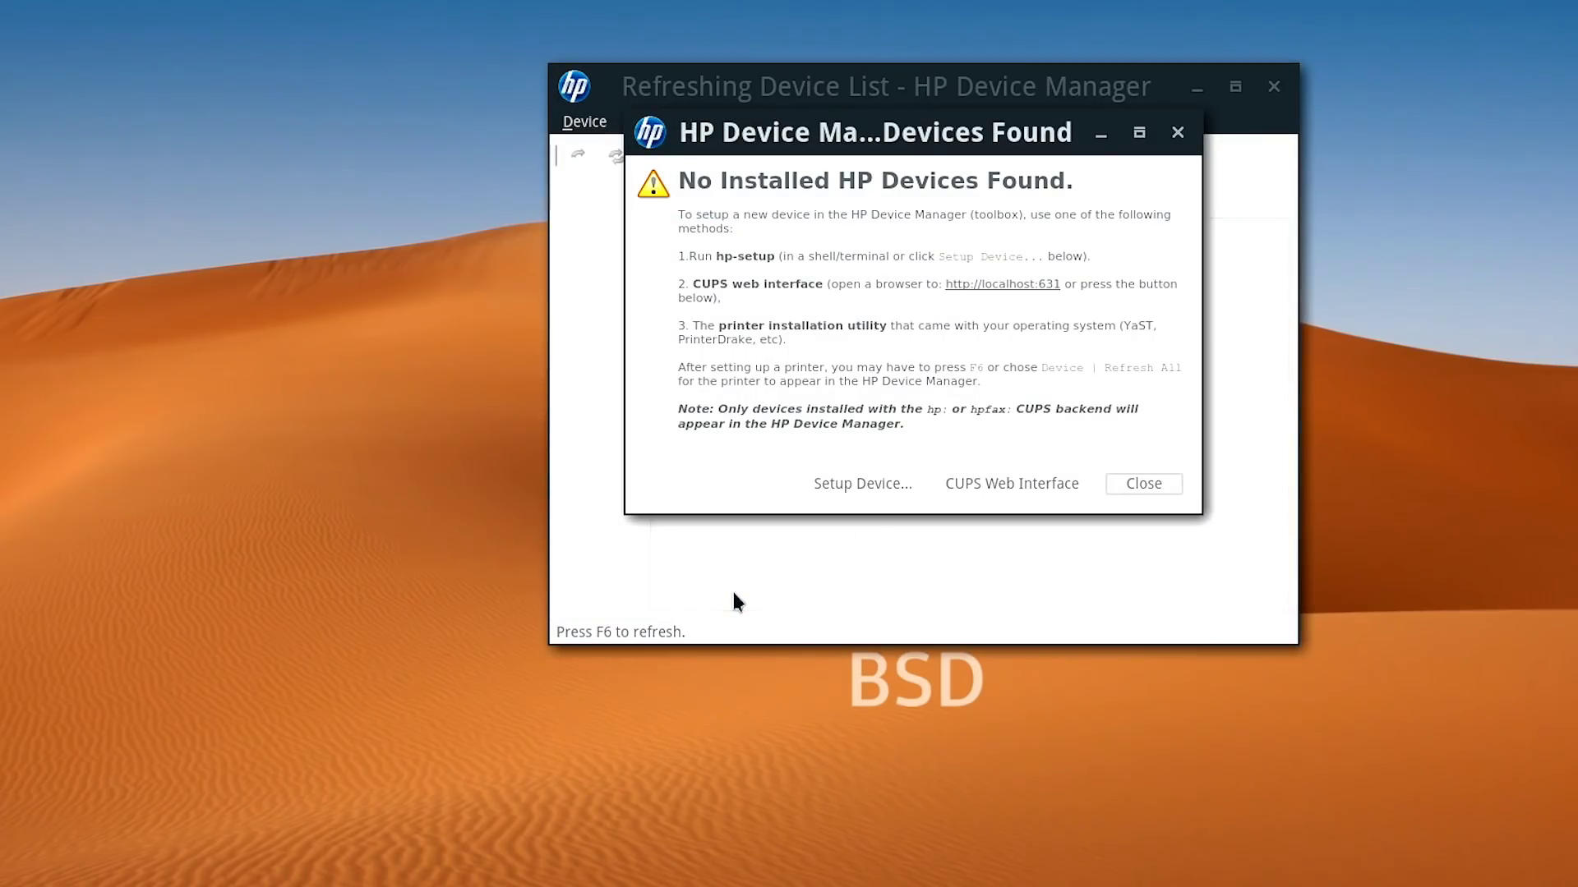
click(1134, 478)
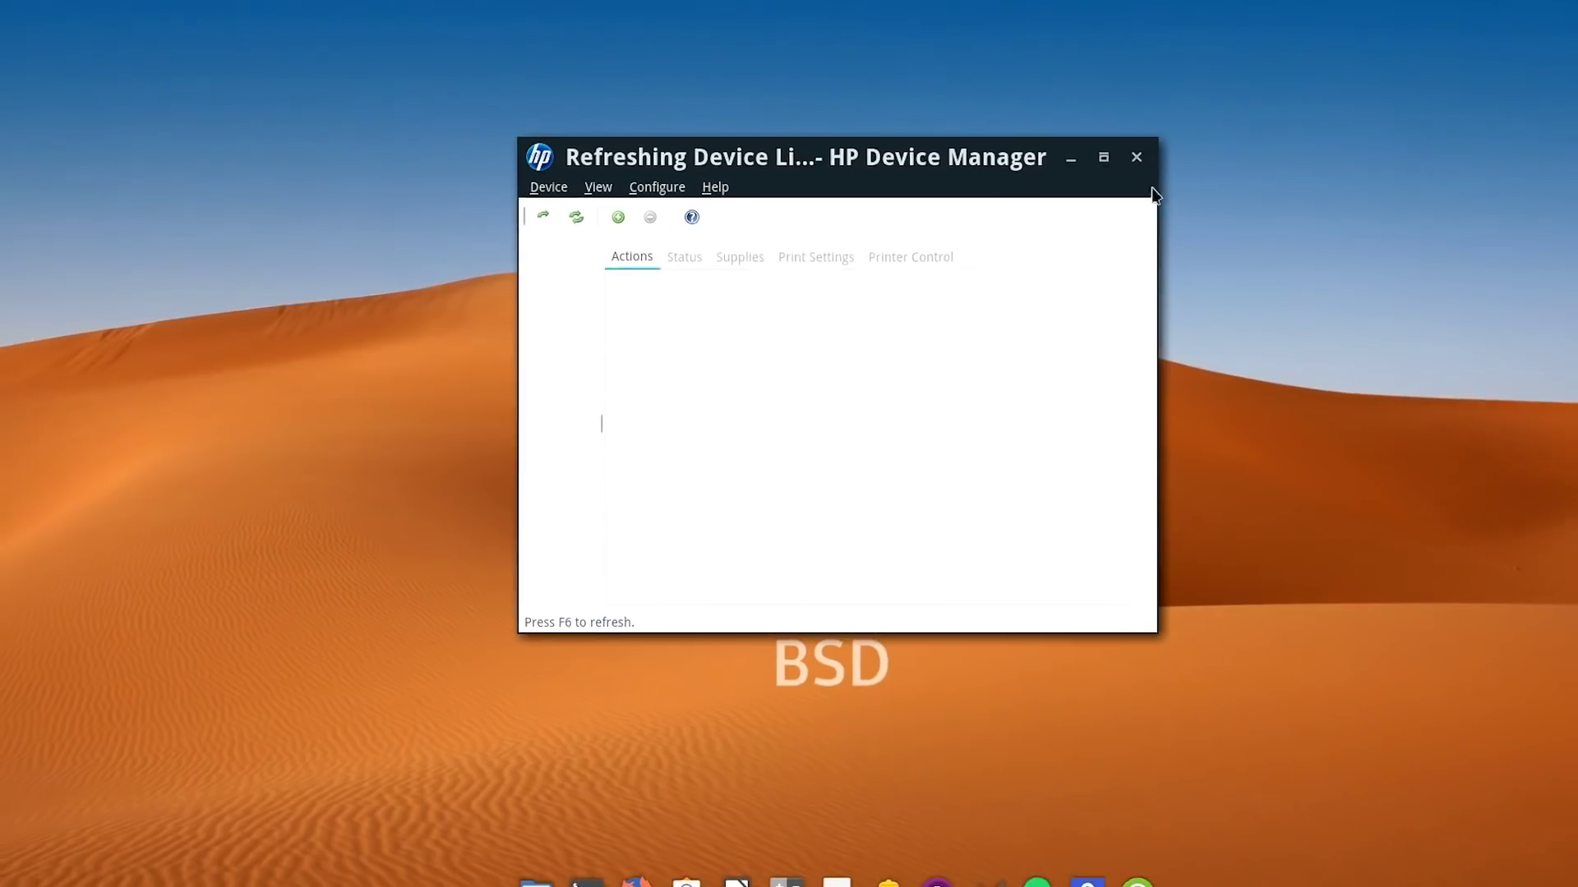
click(1204, 122)
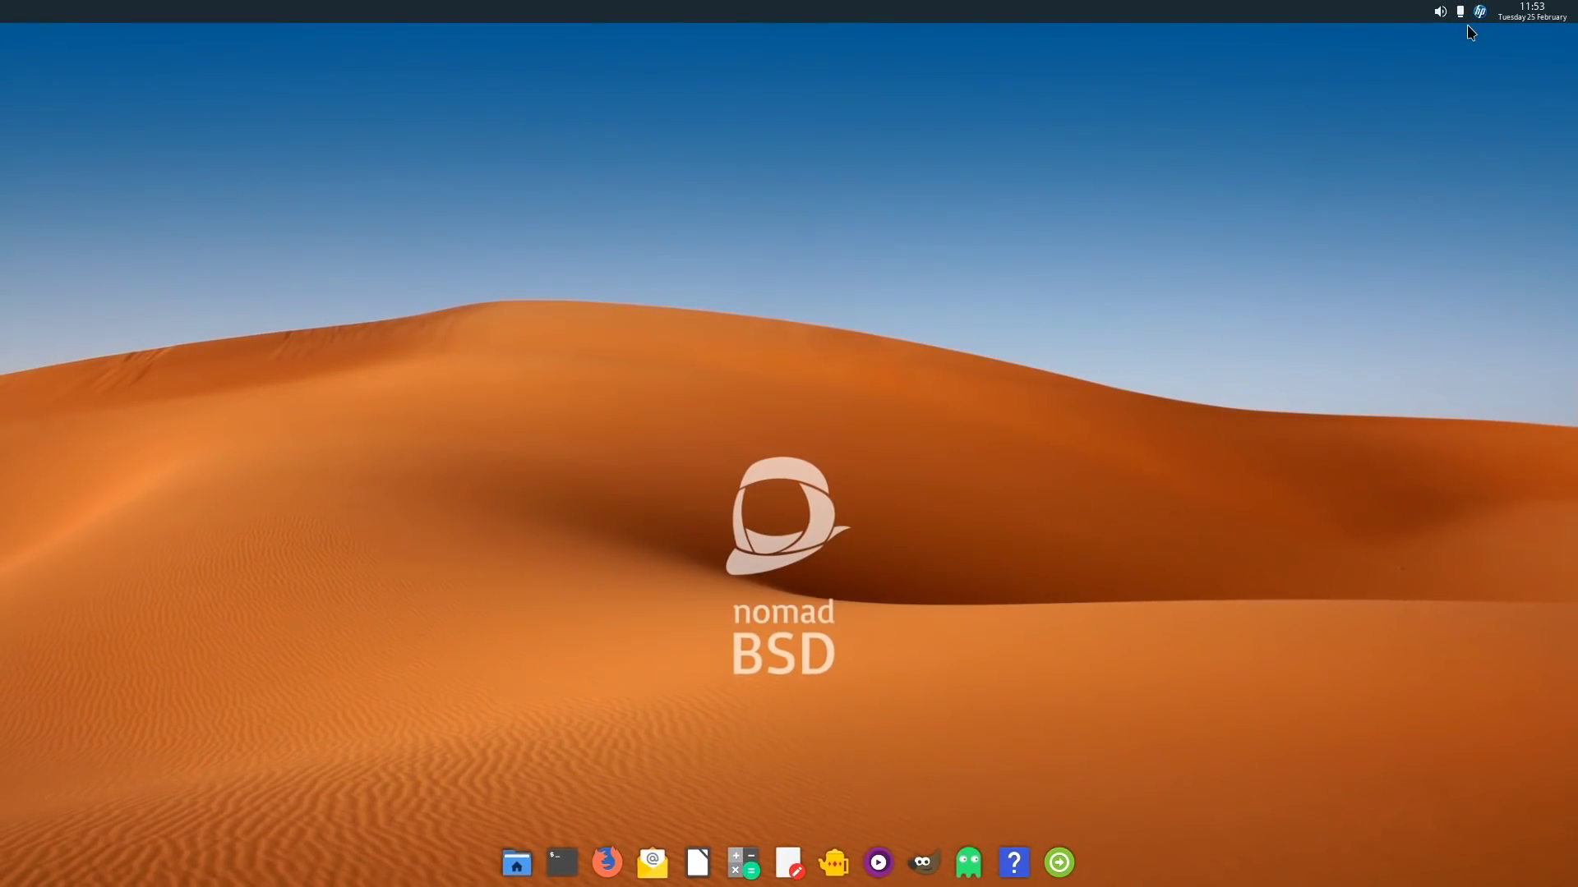
right_click(203, 211)
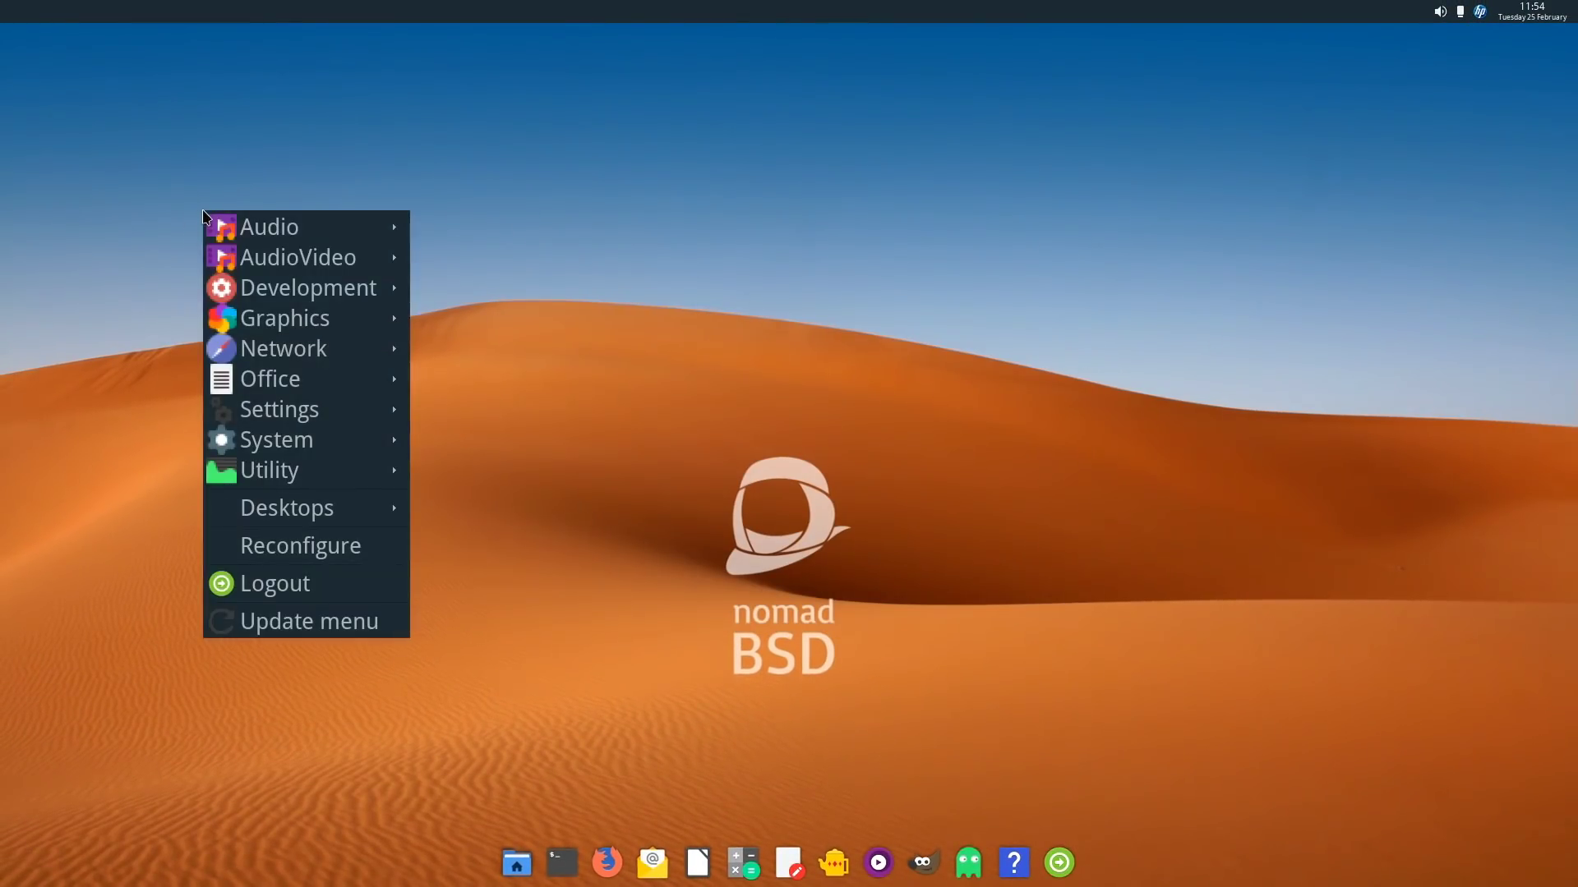
mouse_move(332, 510)
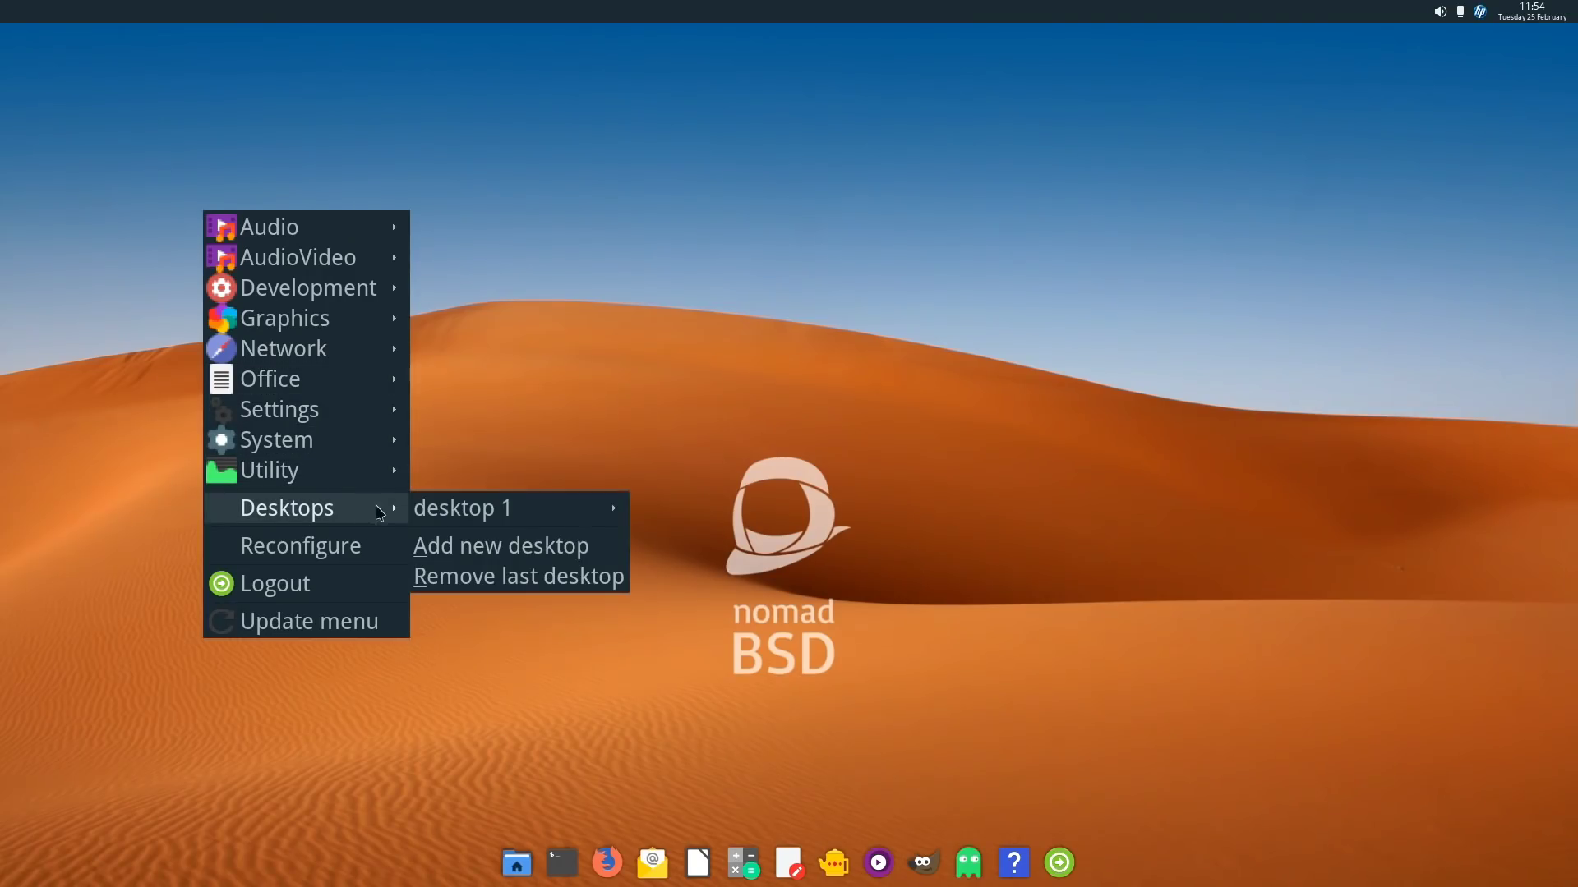
mouse_move(435, 522)
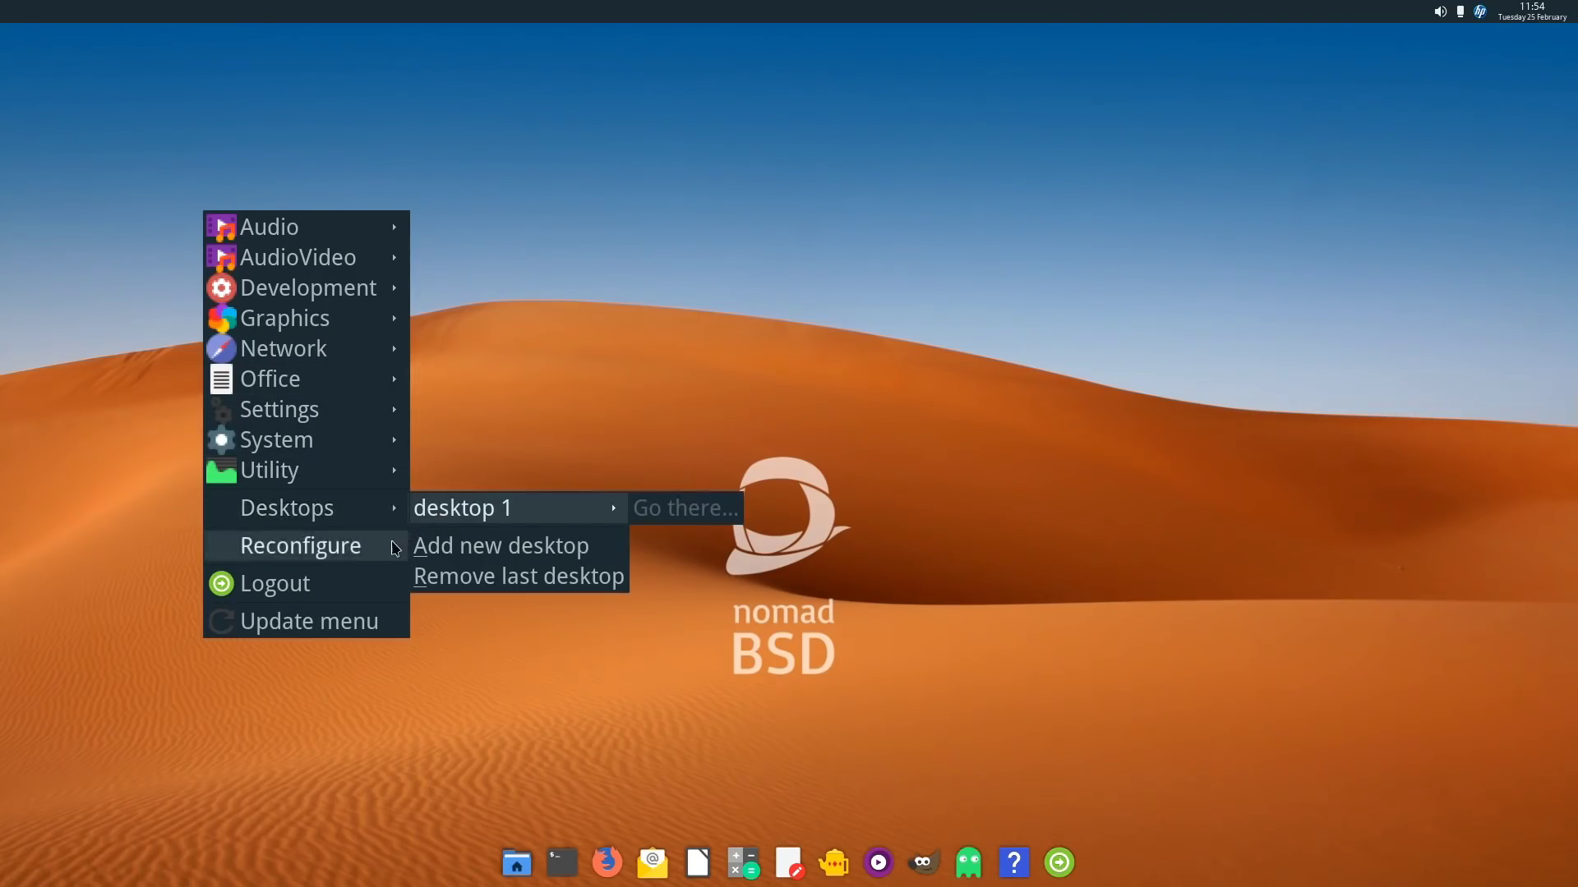
click(531, 390)
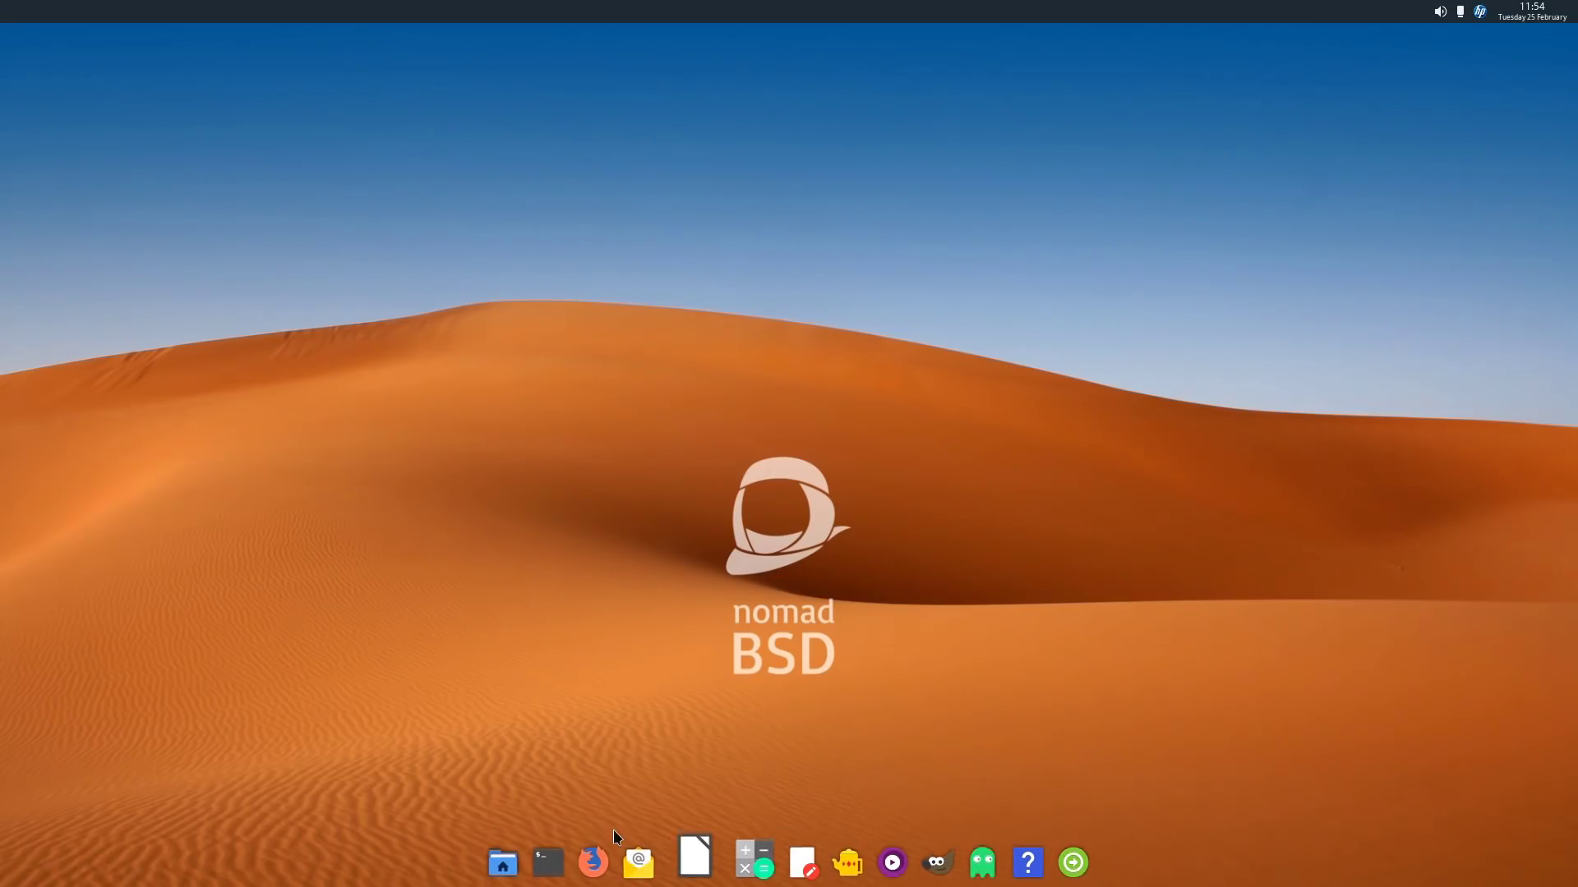
click(517, 860)
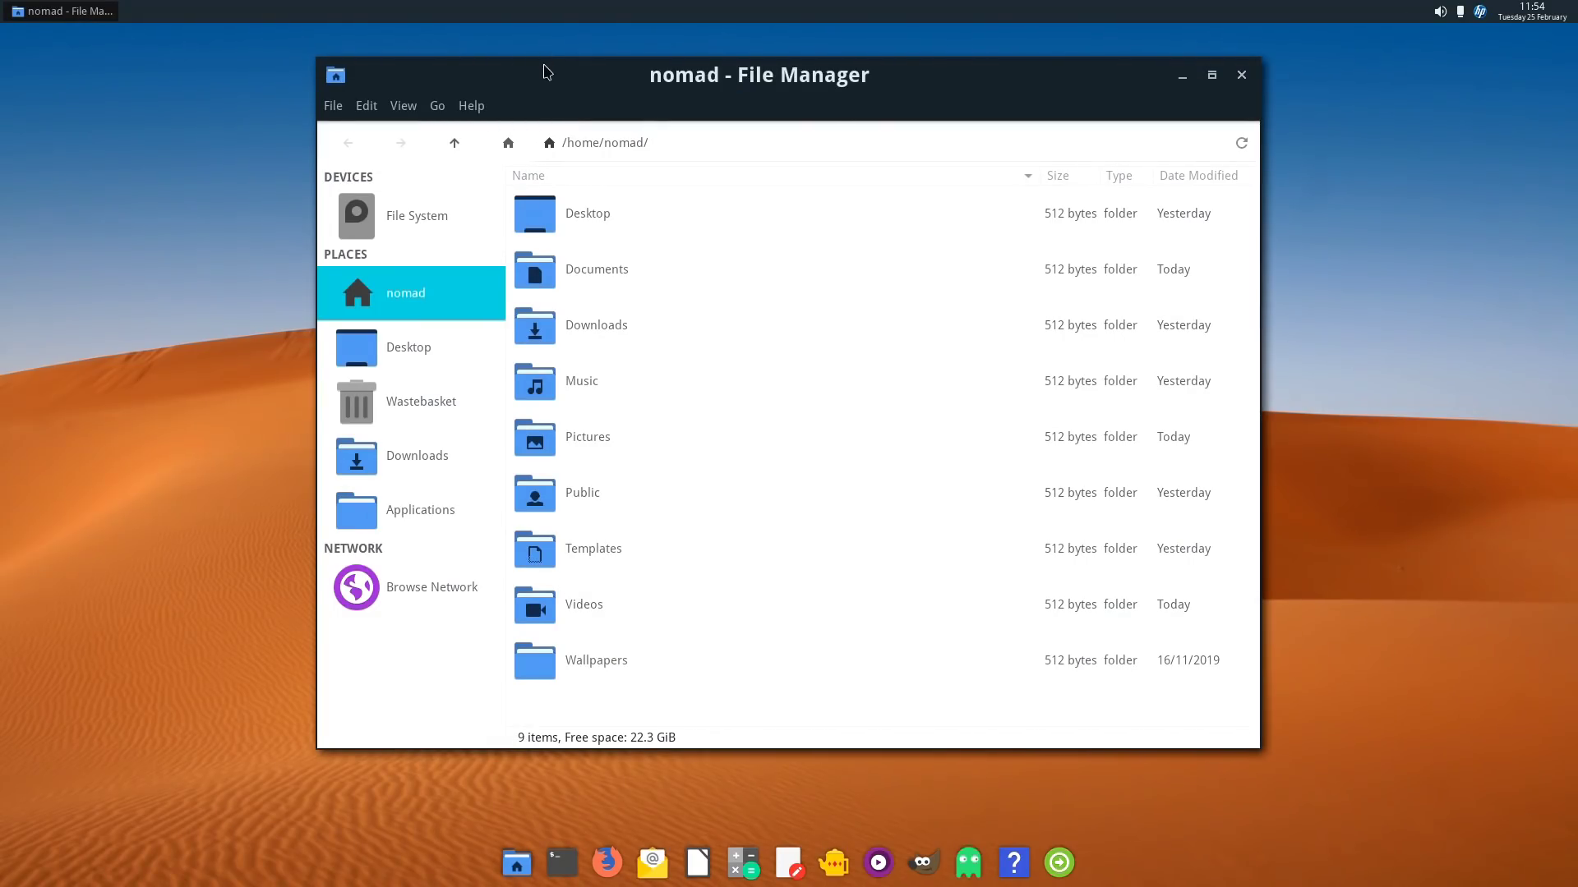
drag(544, 64, 416, 63)
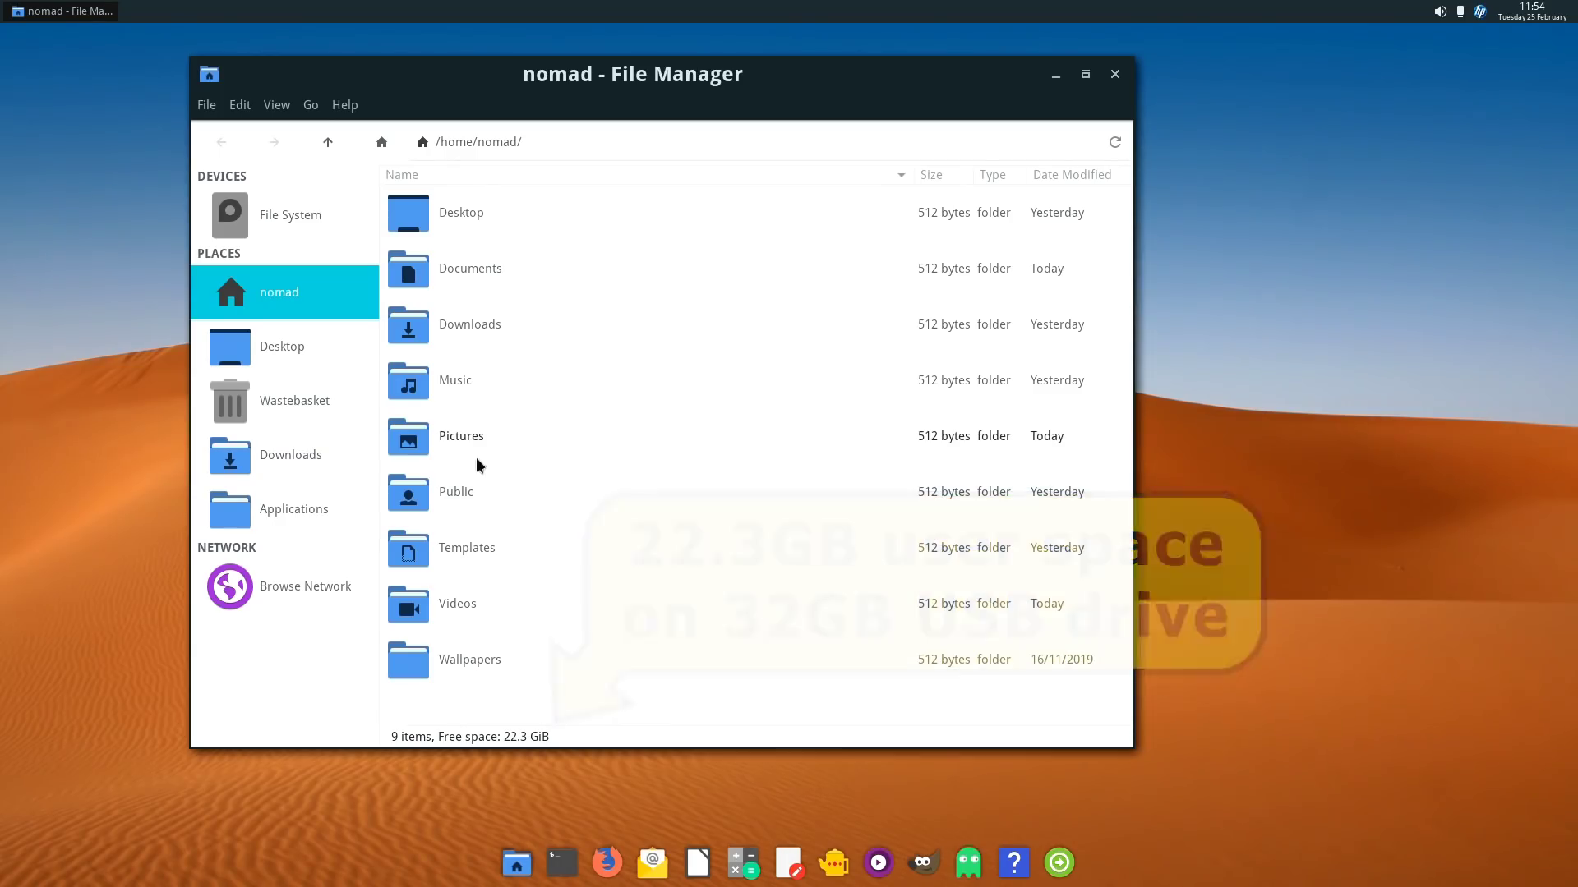
click(472, 446)
double_click(470, 442)
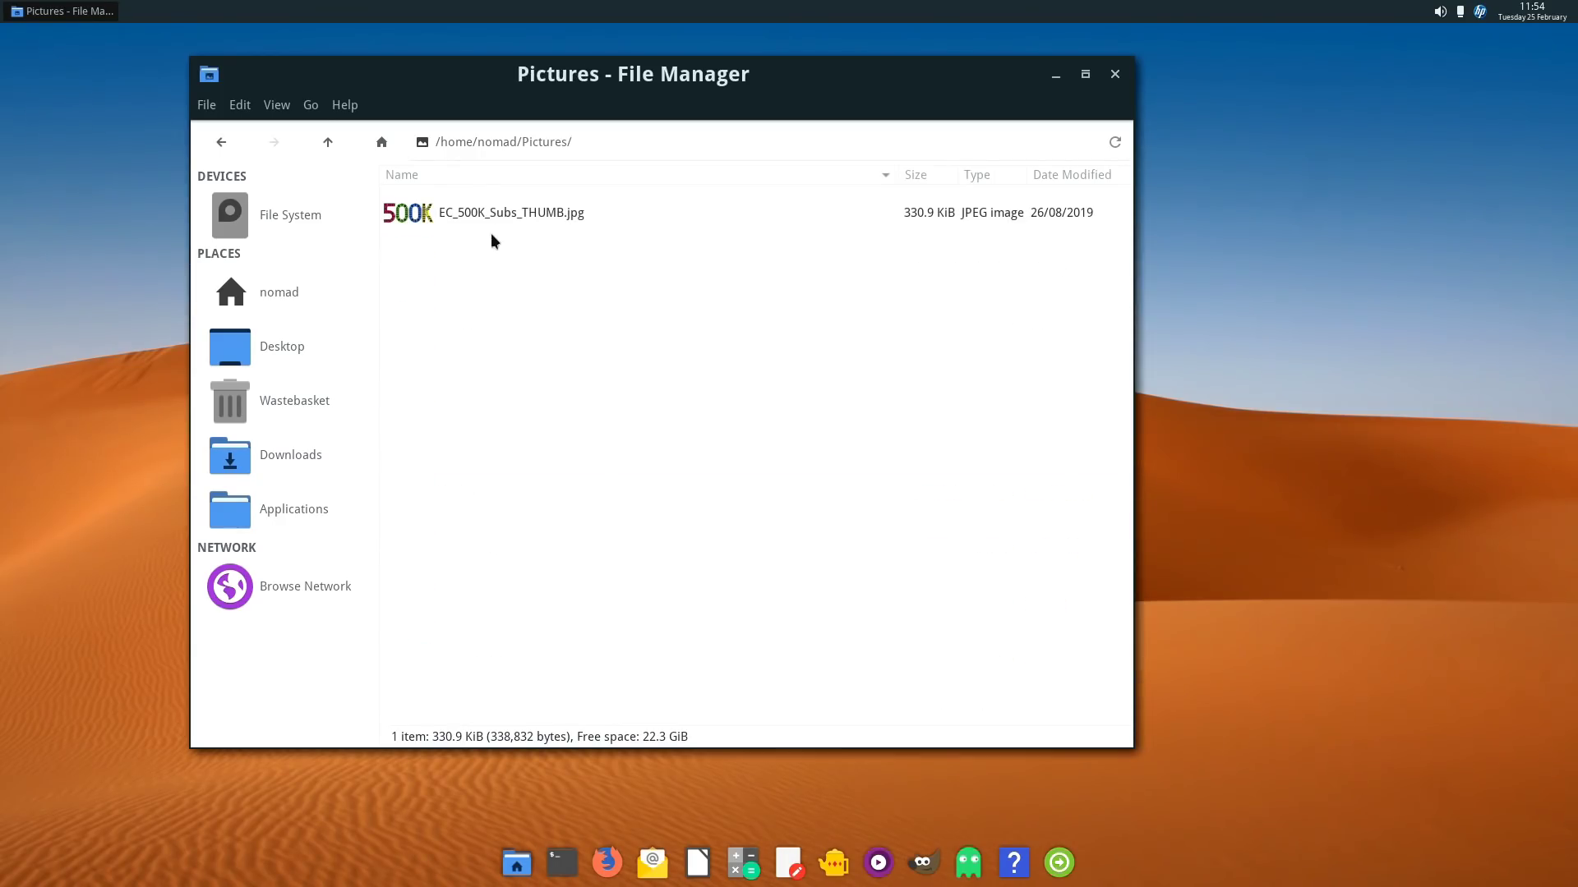
click(494, 204)
double_click(495, 203)
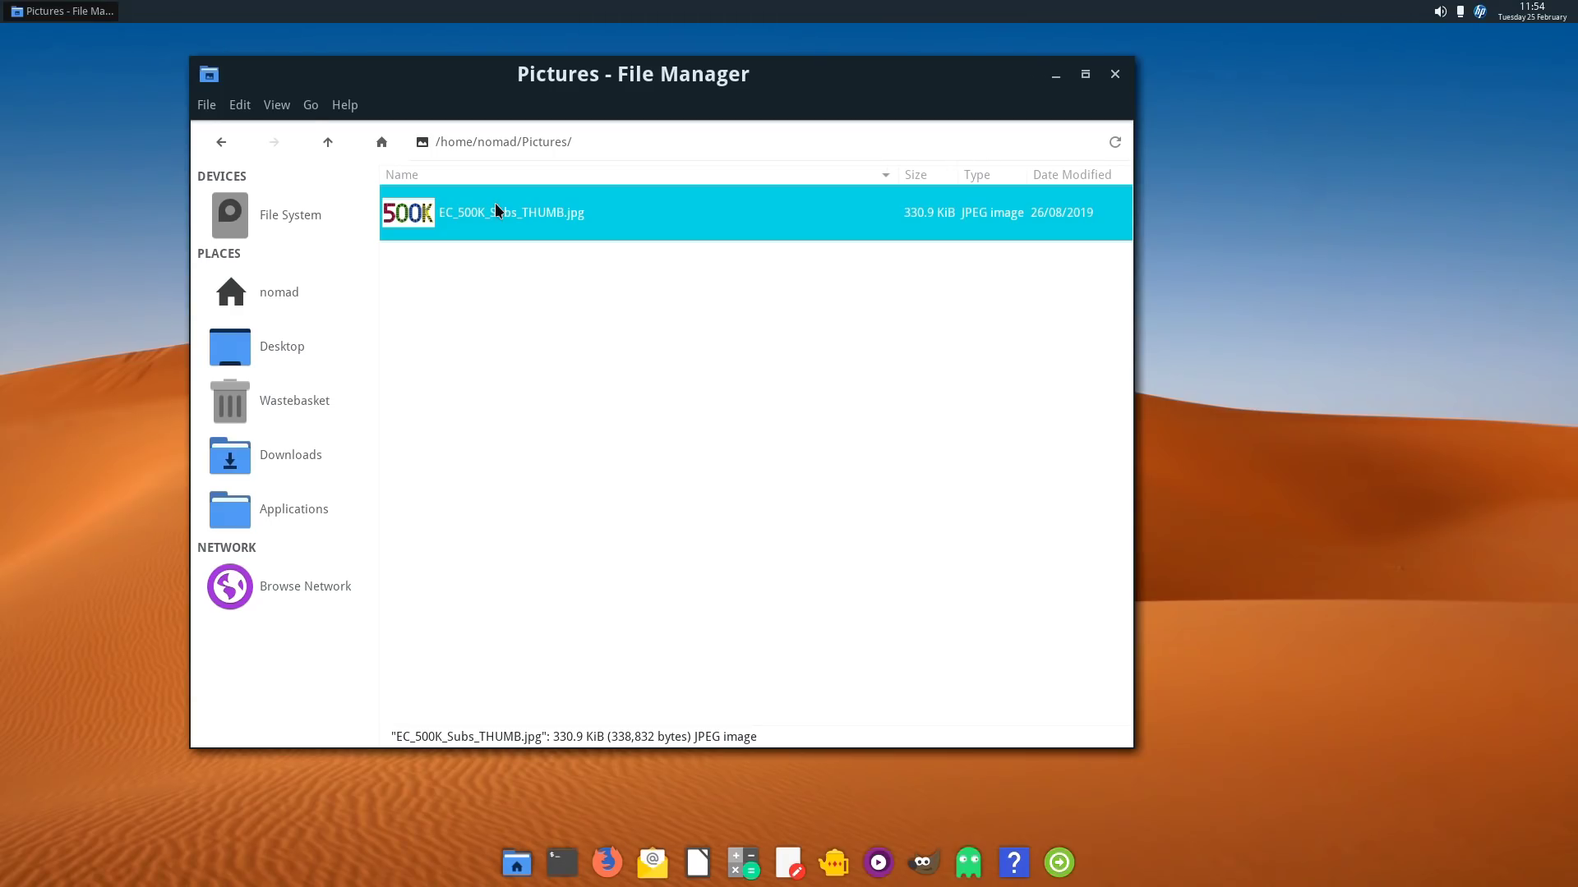
drag(643, 30, 450, 57)
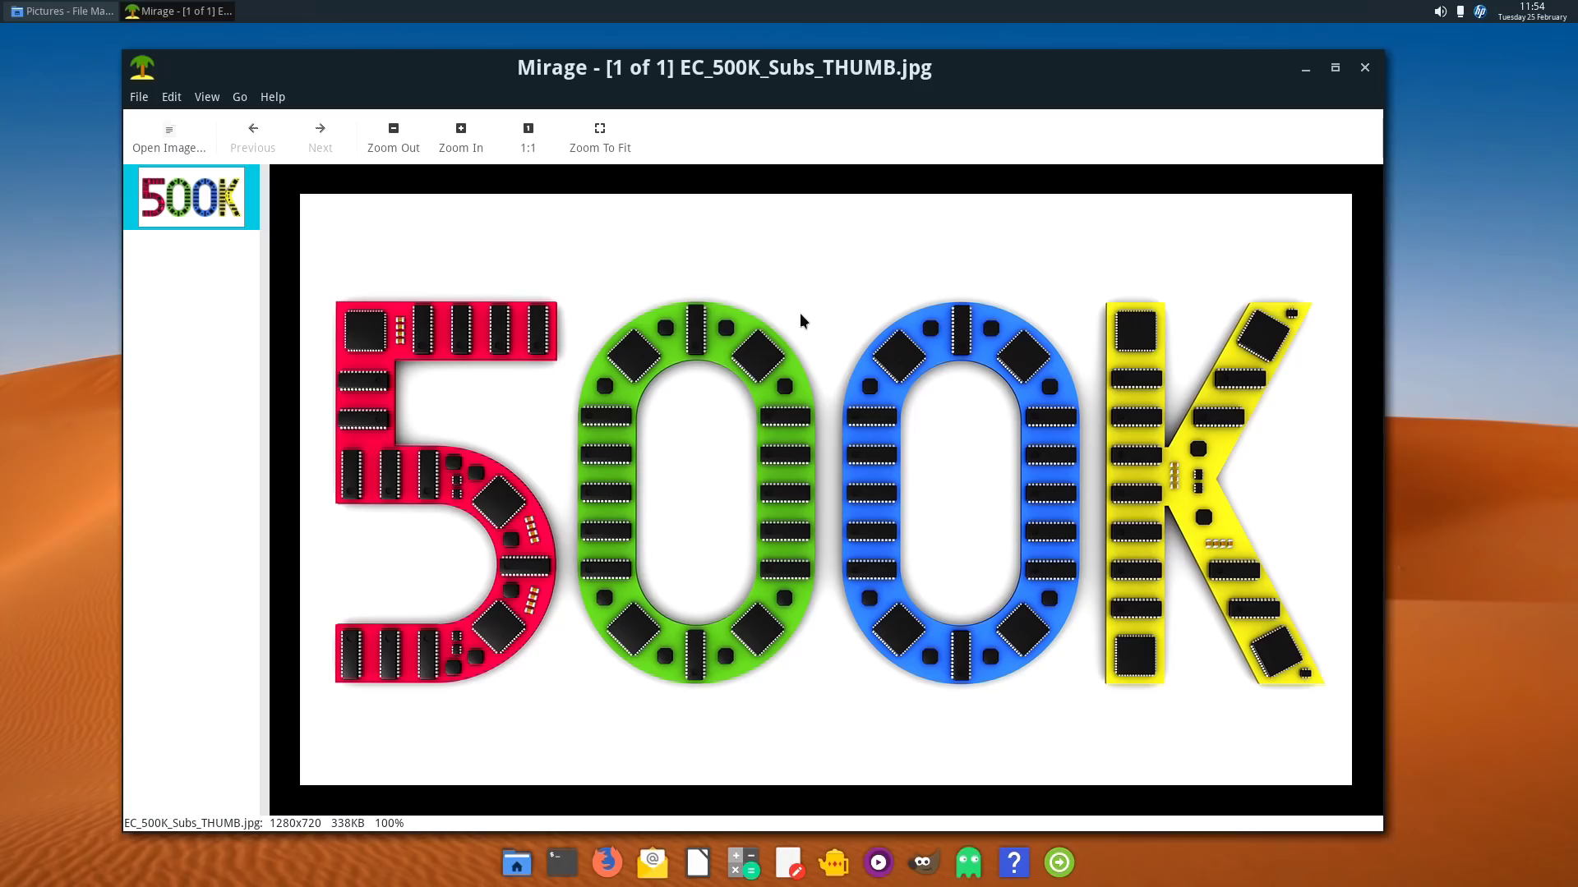
click(1365, 68)
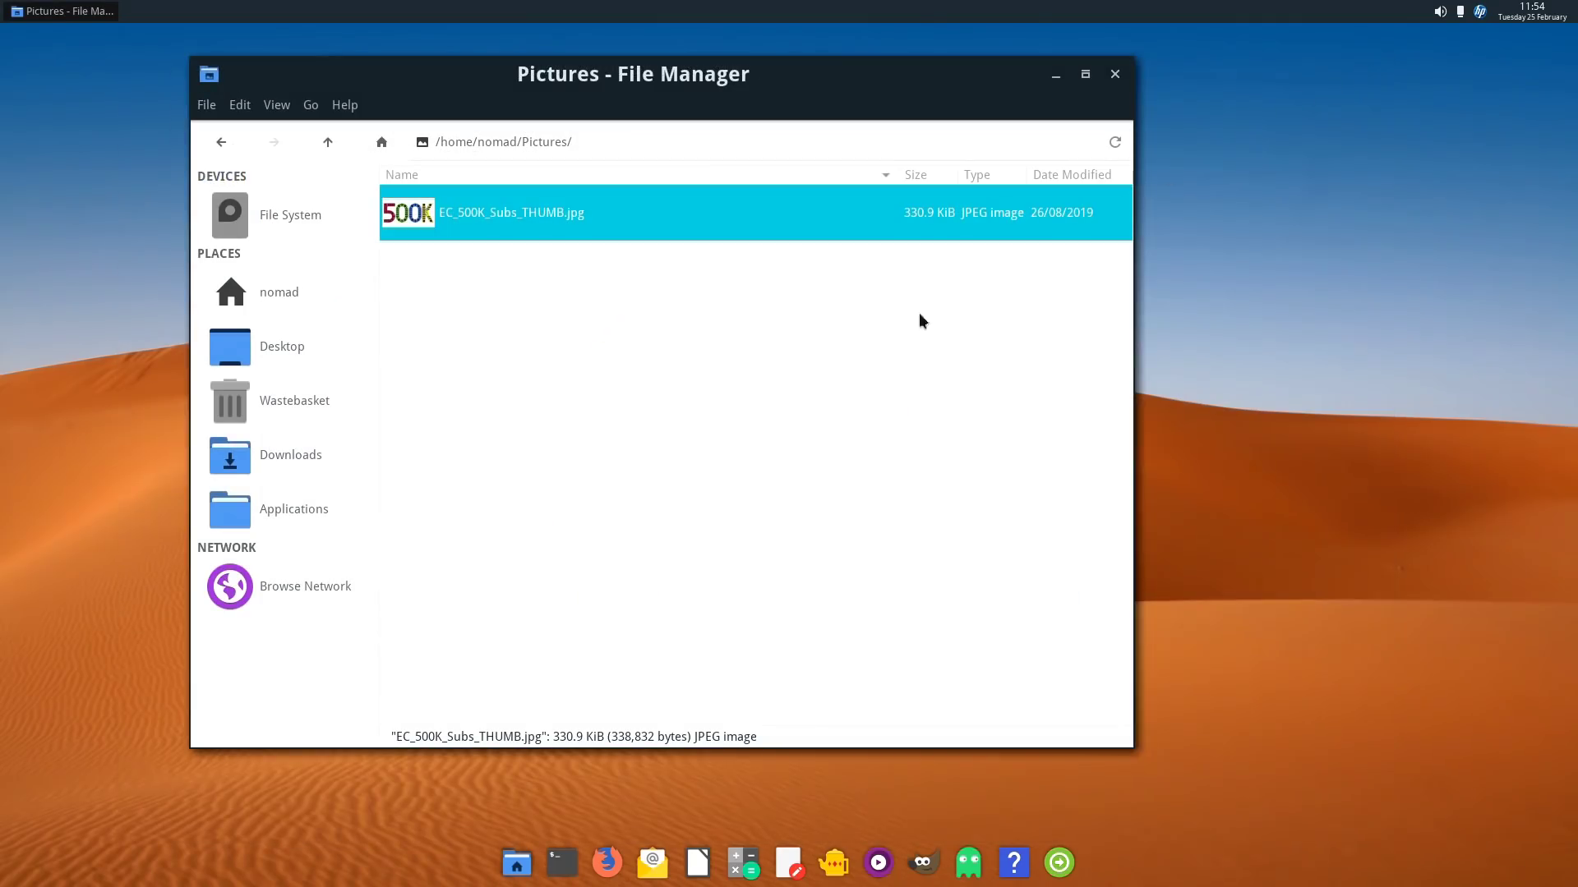
click(294, 299)
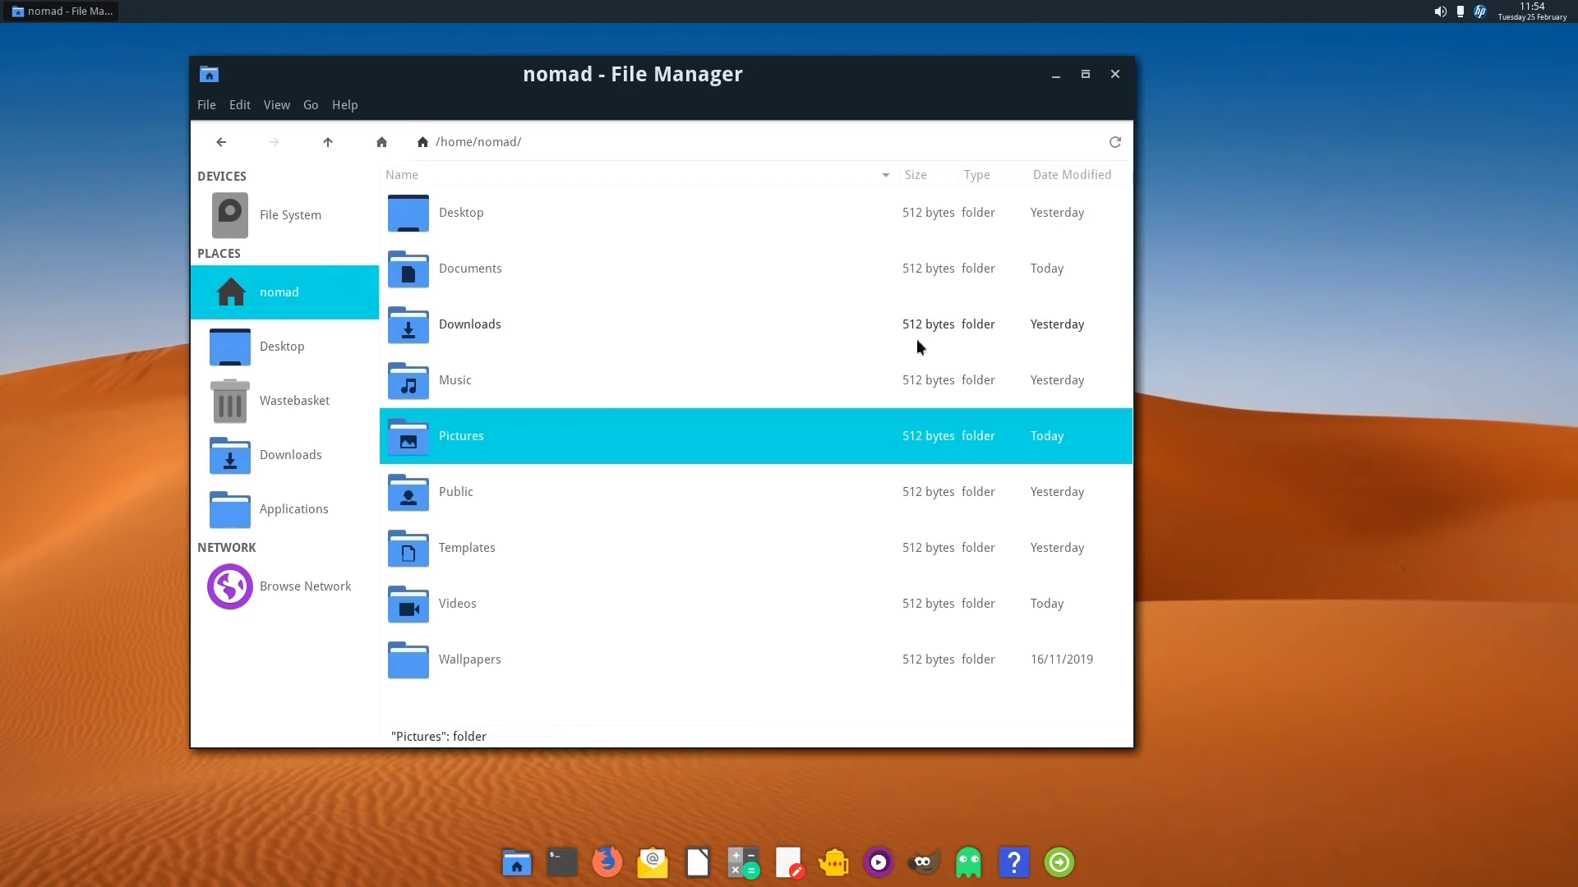
click(1115, 74)
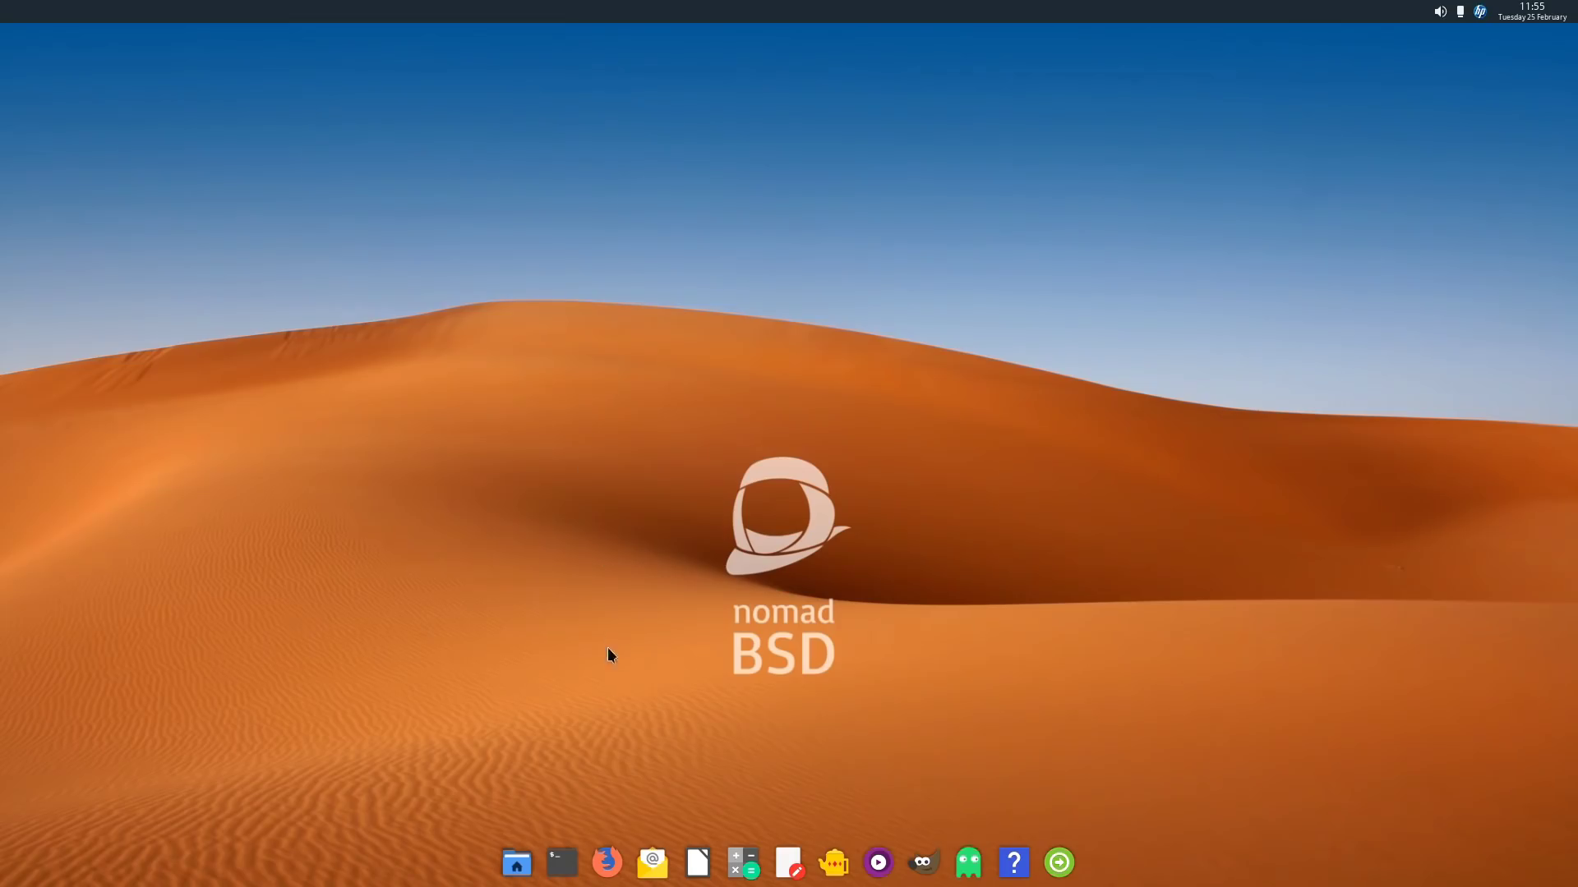
click(560, 848)
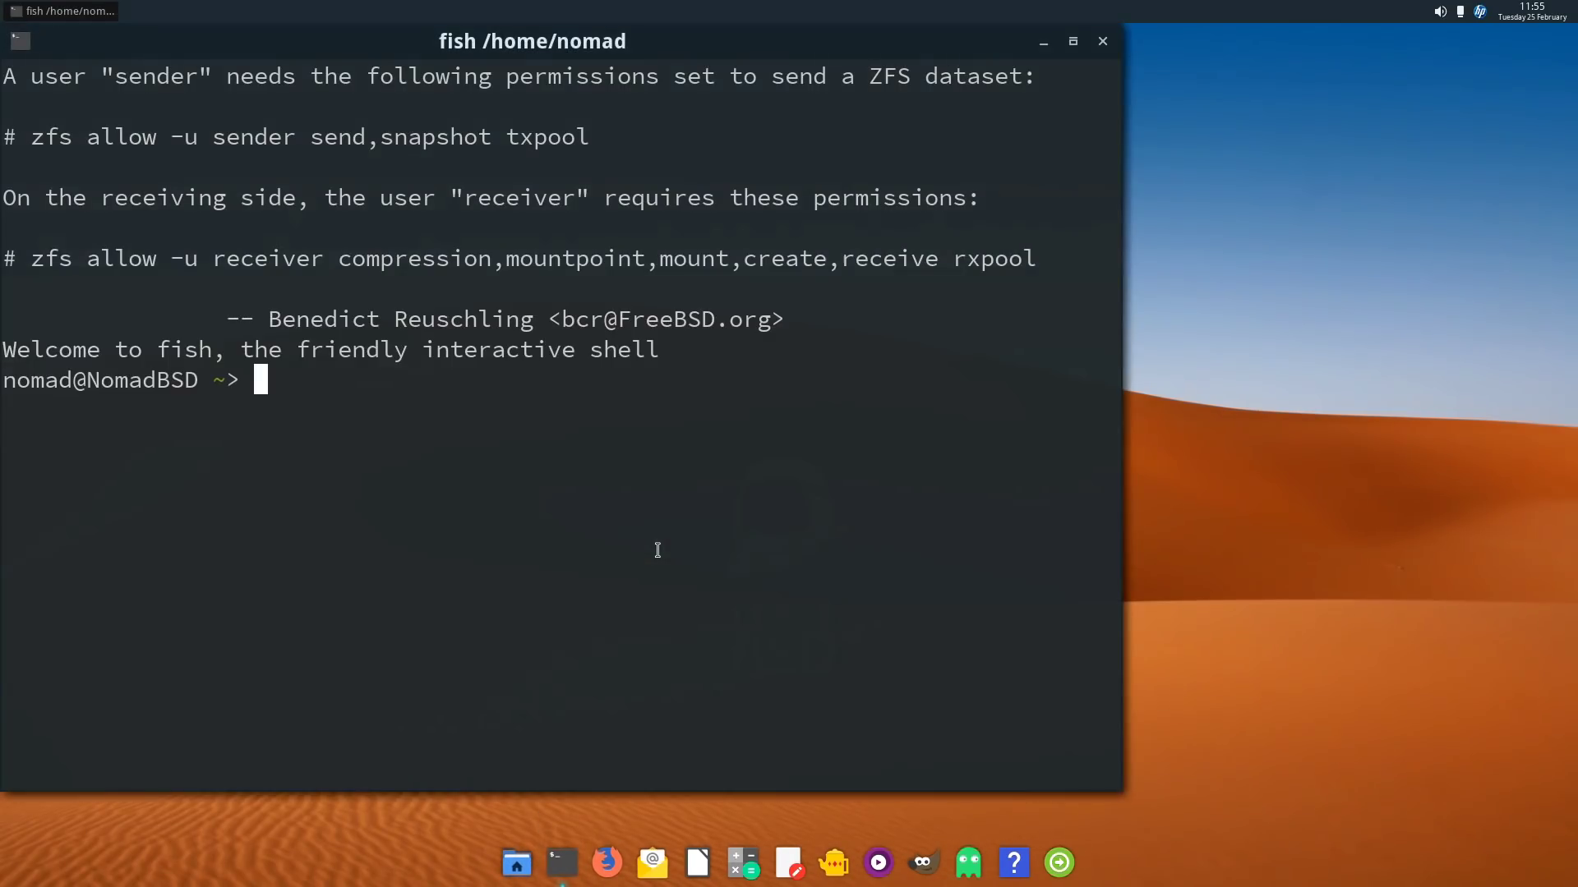
drag(694, 41, 874, 82)
text(ls)
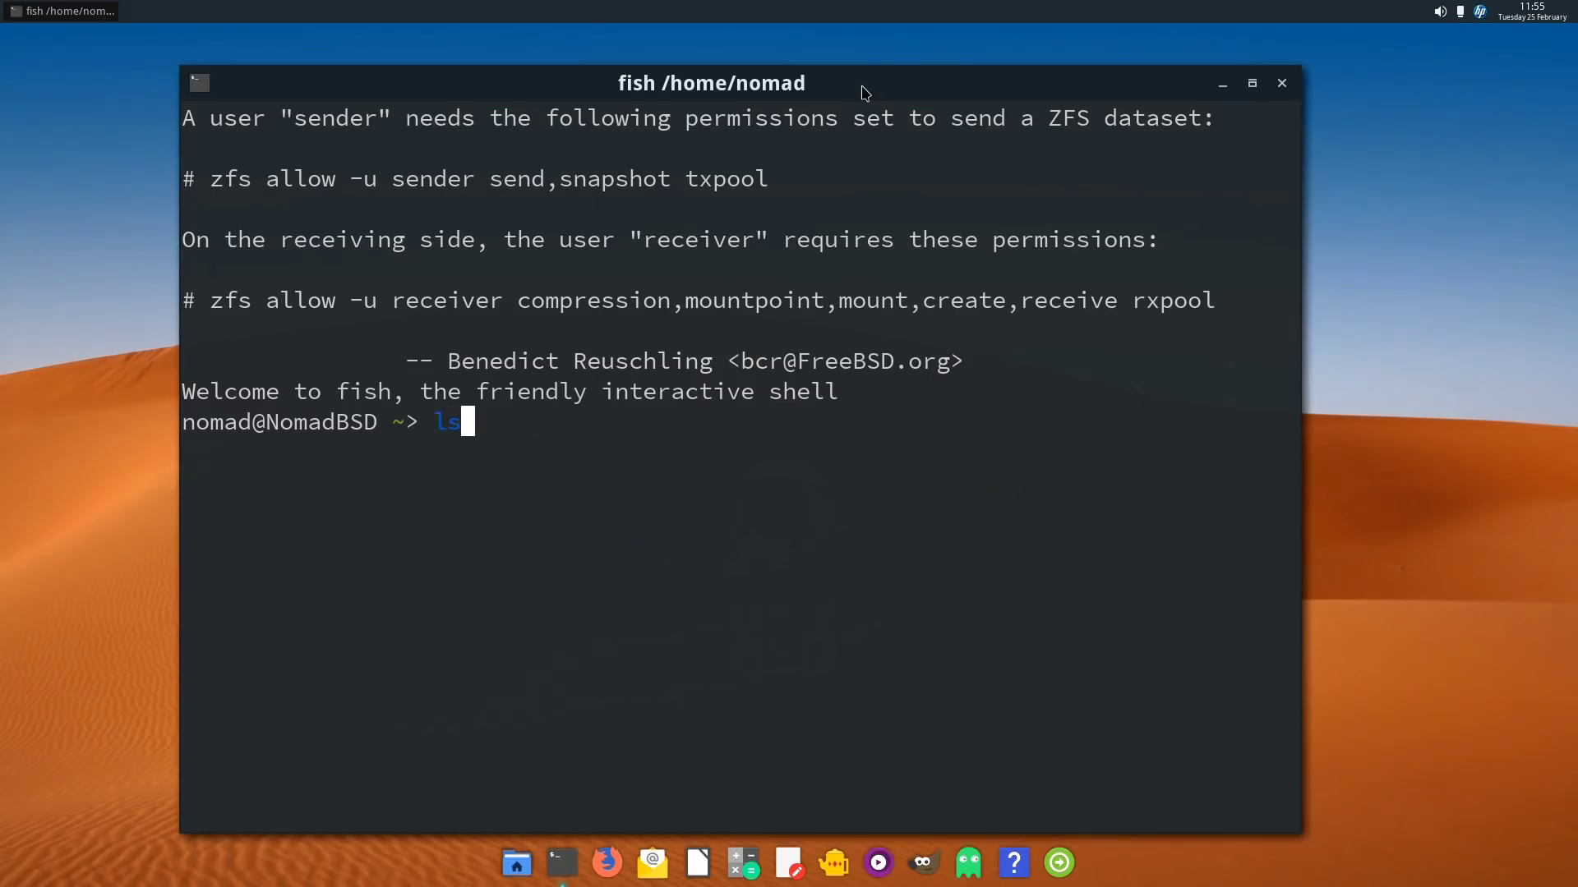
key(Return)
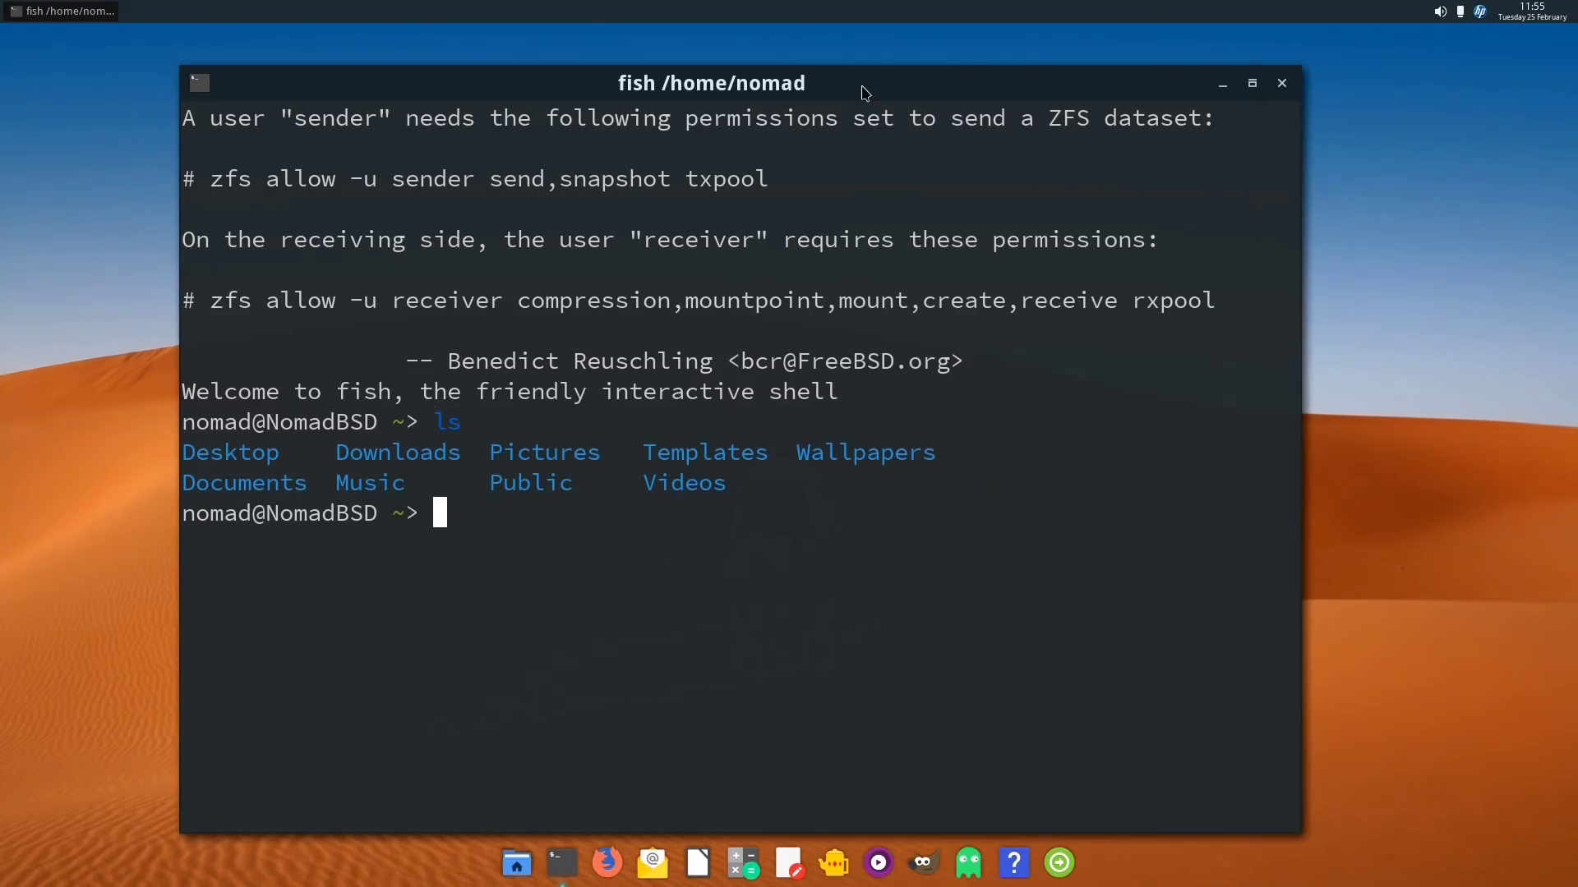
text(exit)
key(Return)
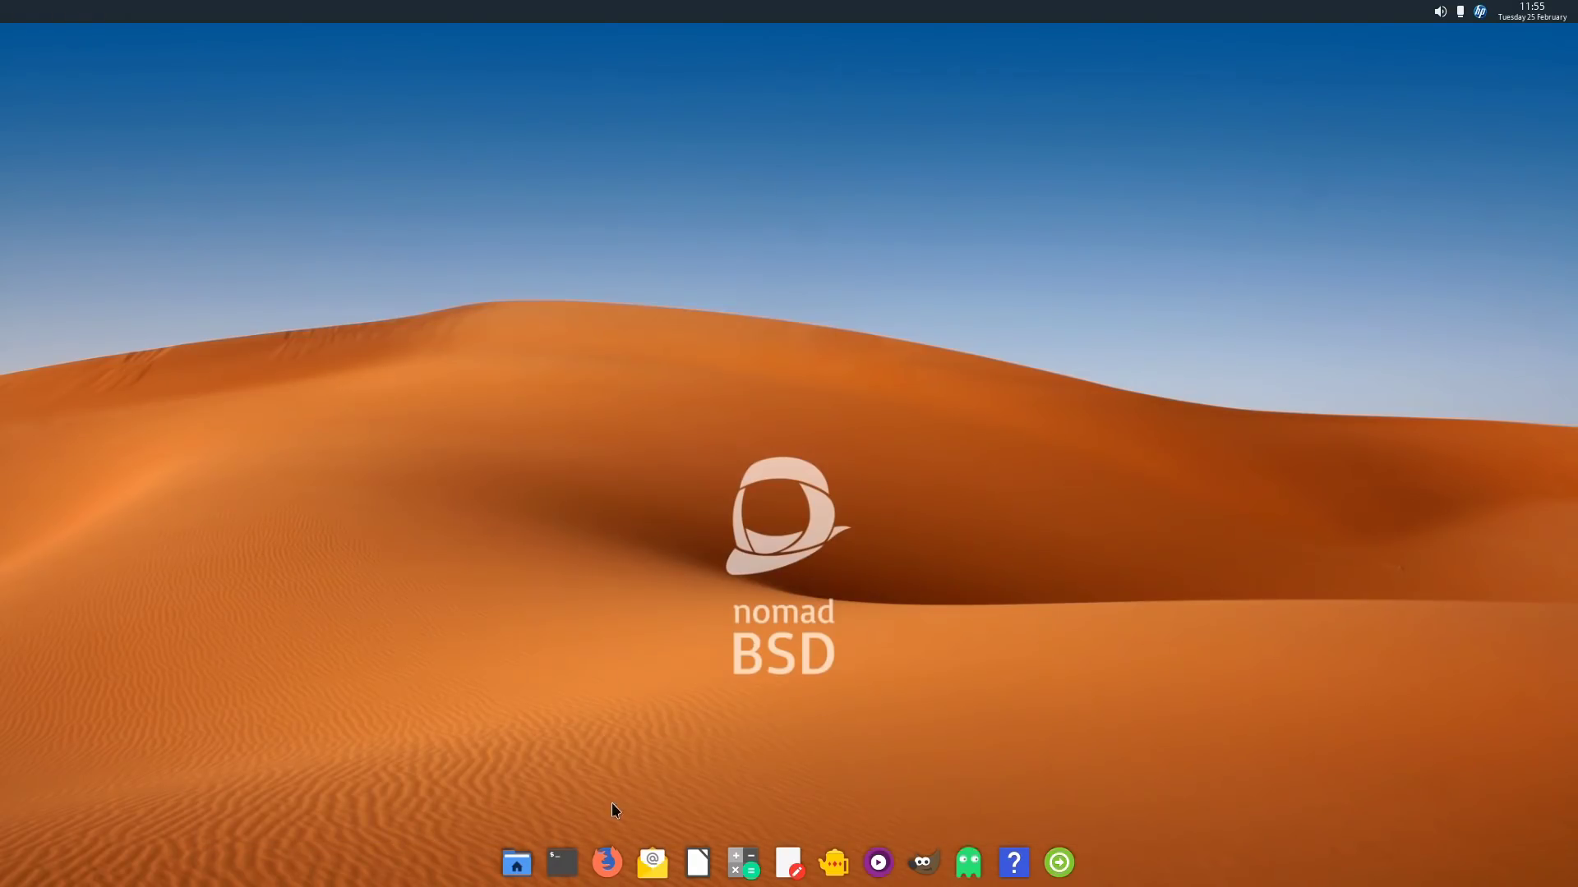
click(607, 862)
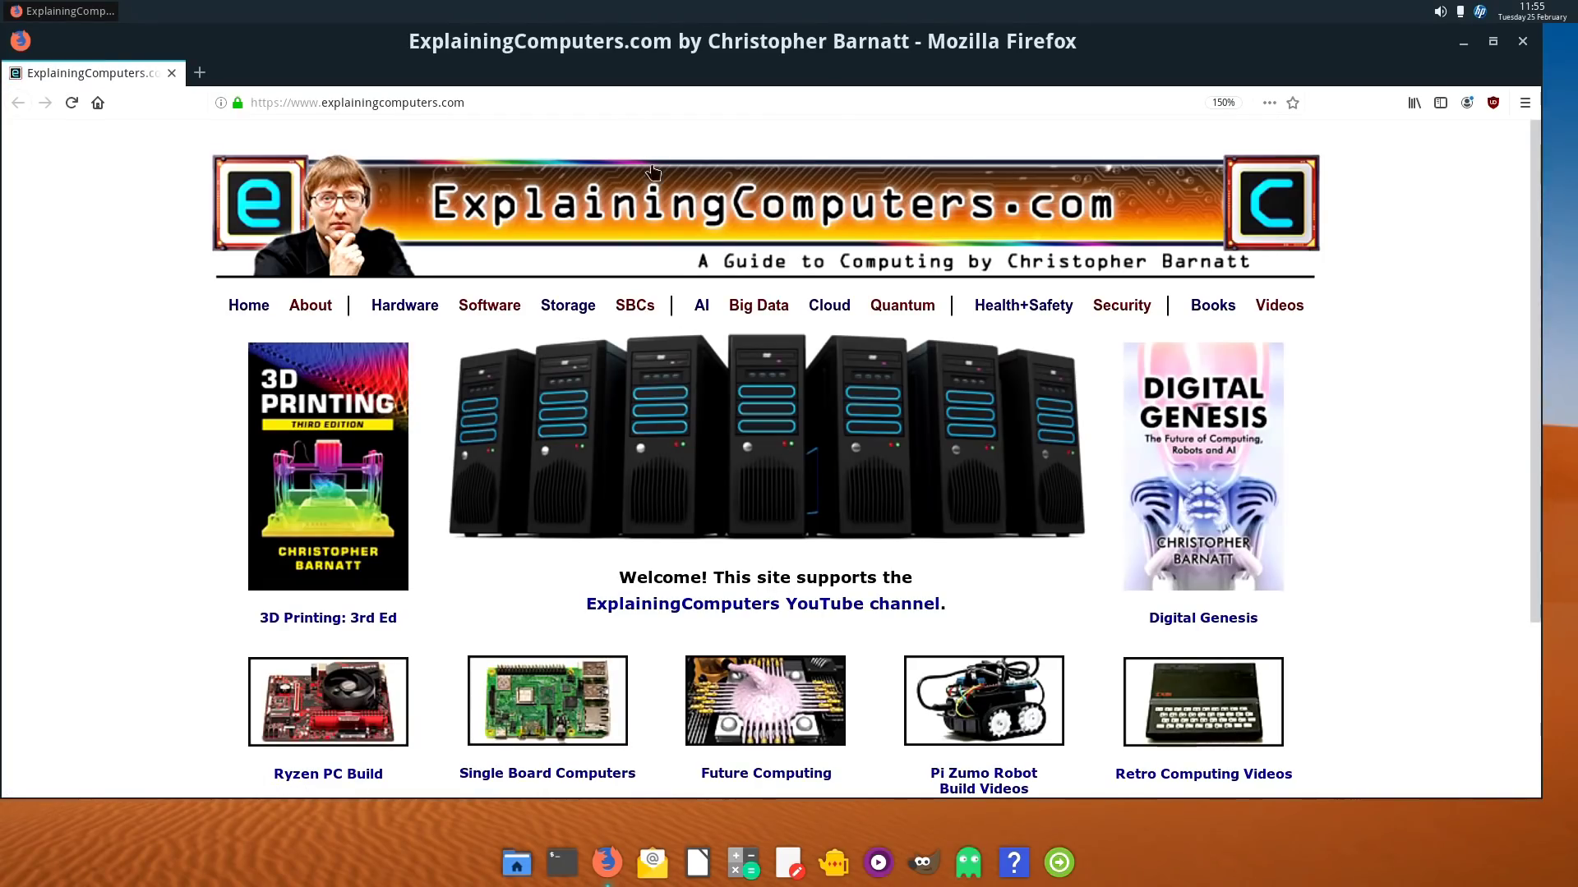
drag(590, 56, 612, 74)
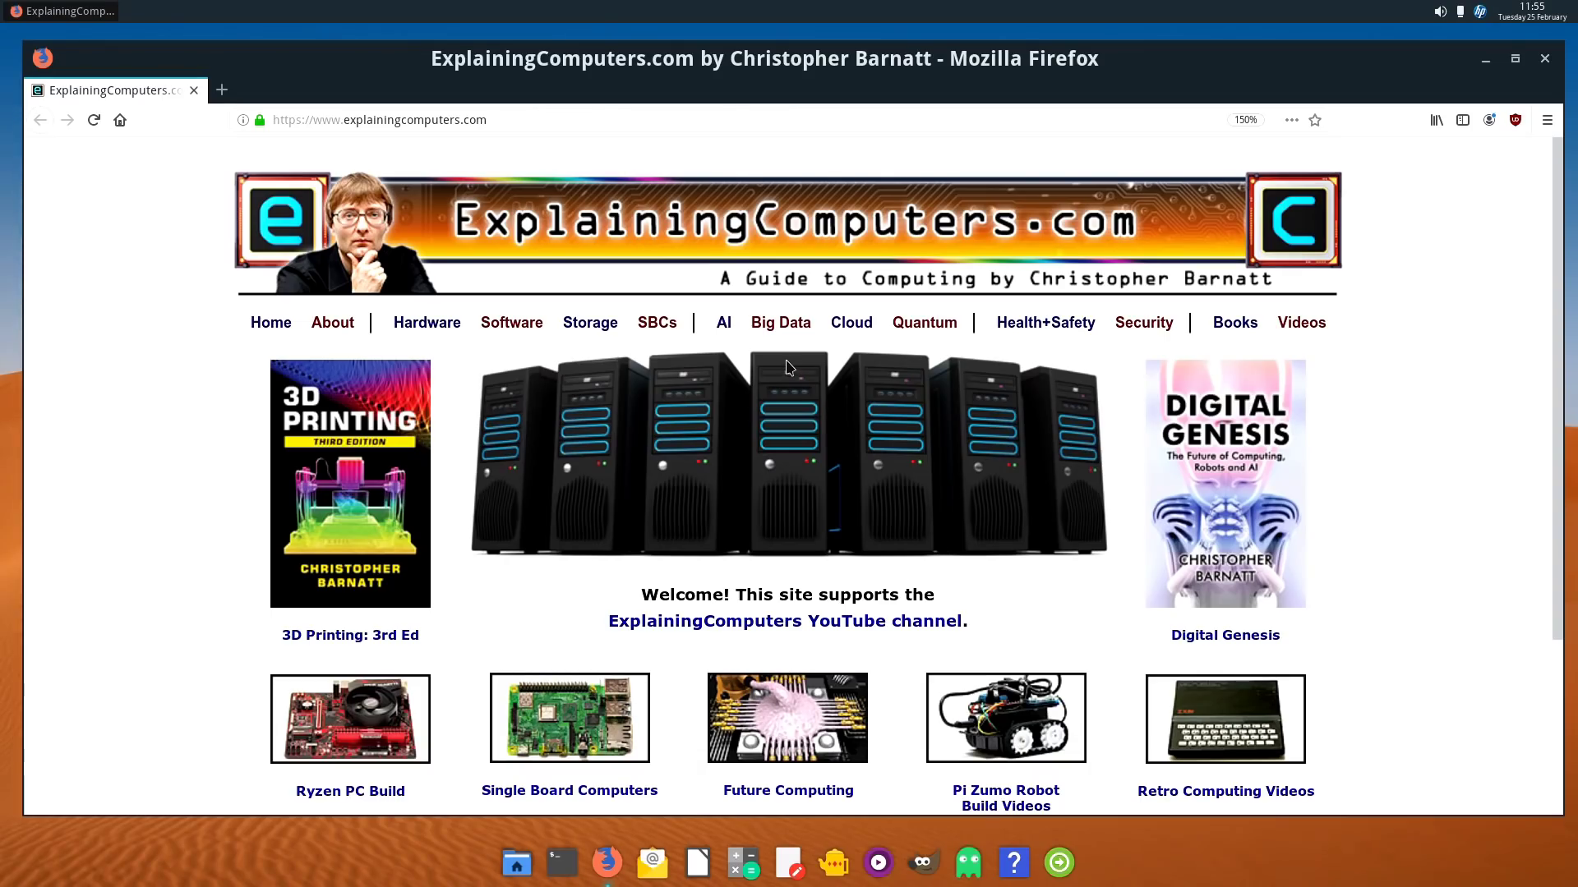
click(1545, 60)
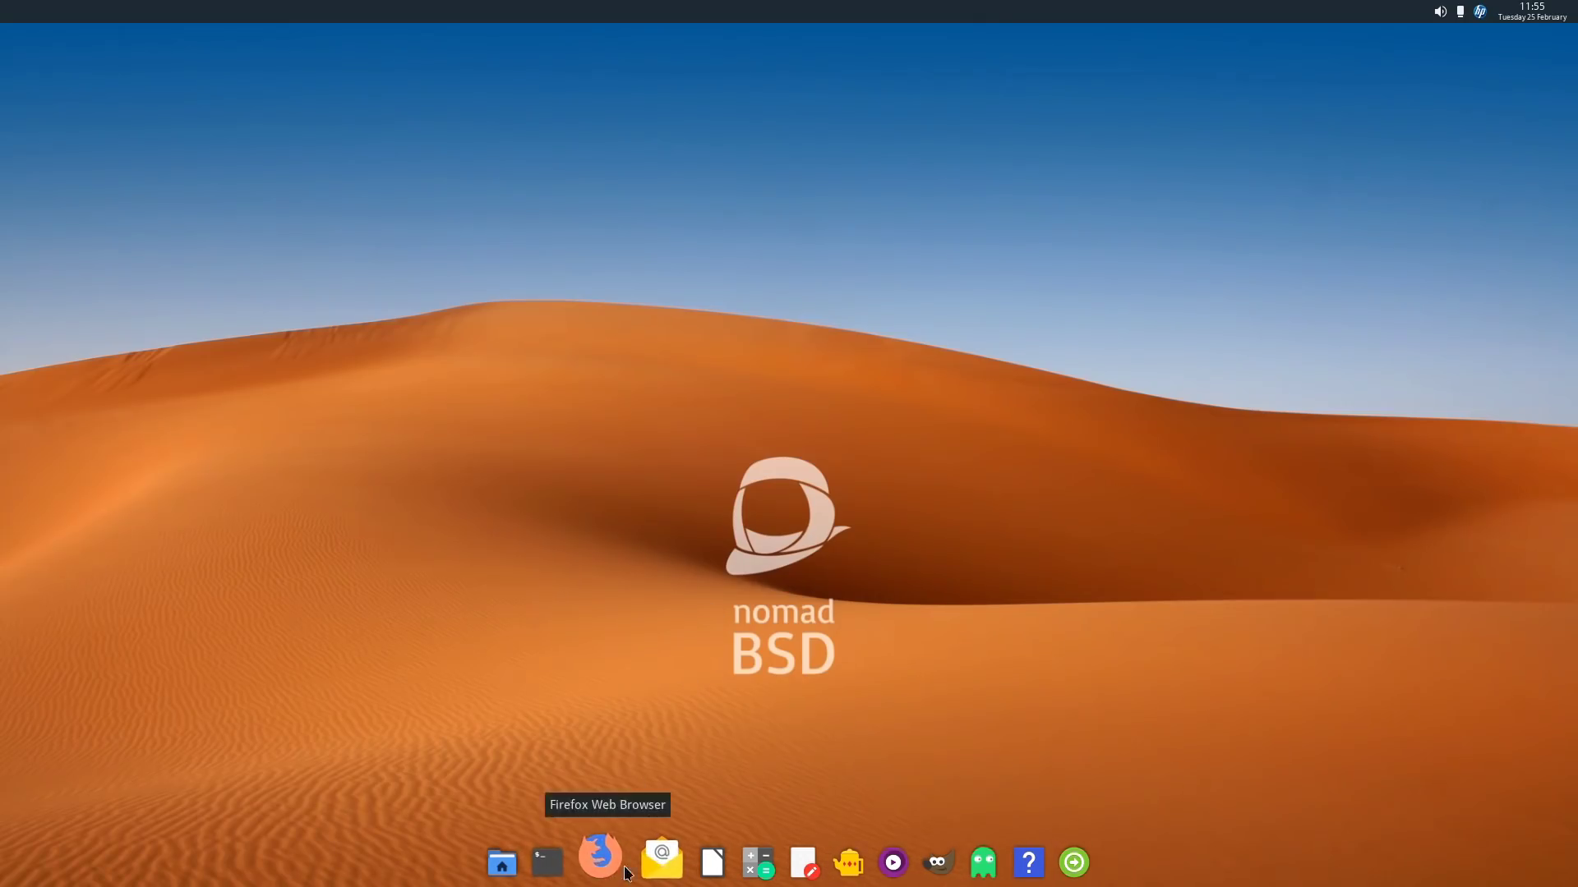
click(701, 865)
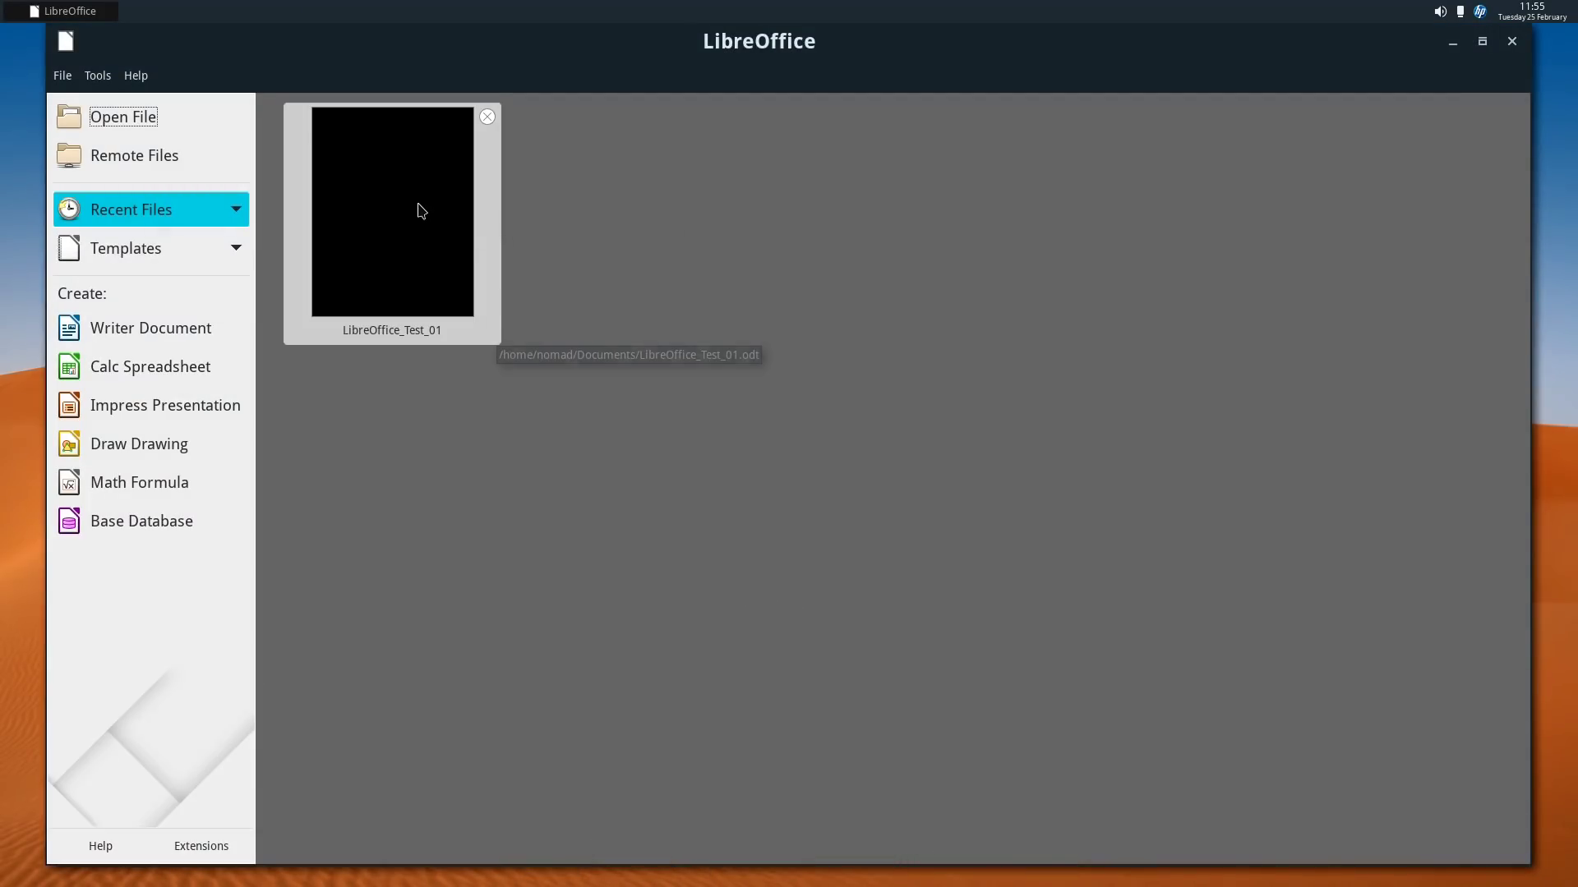
click(418, 206)
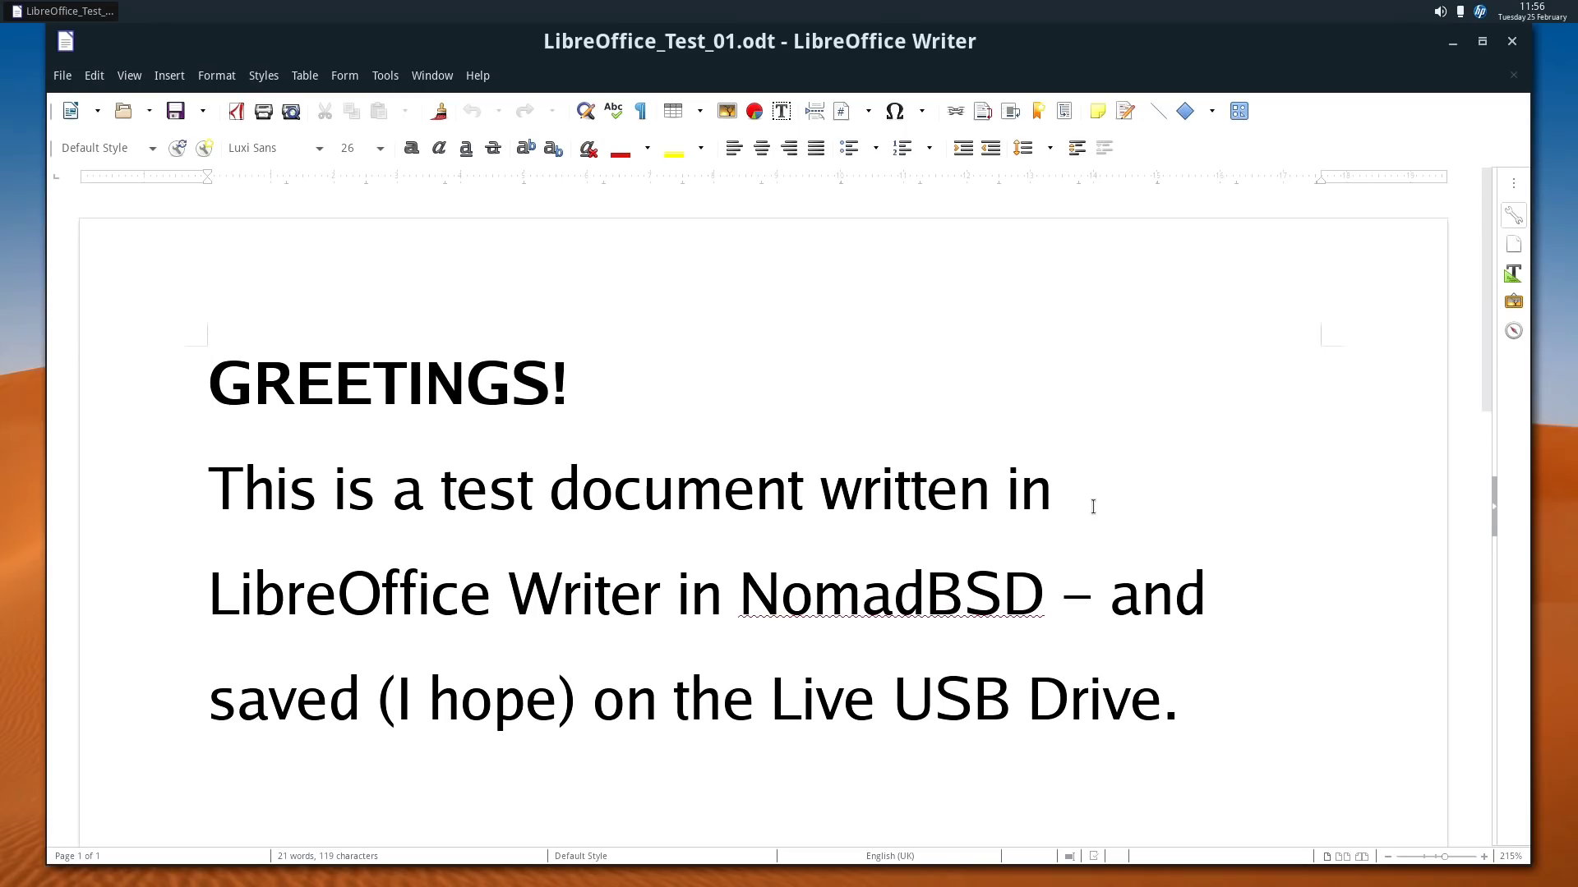
click(1510, 43)
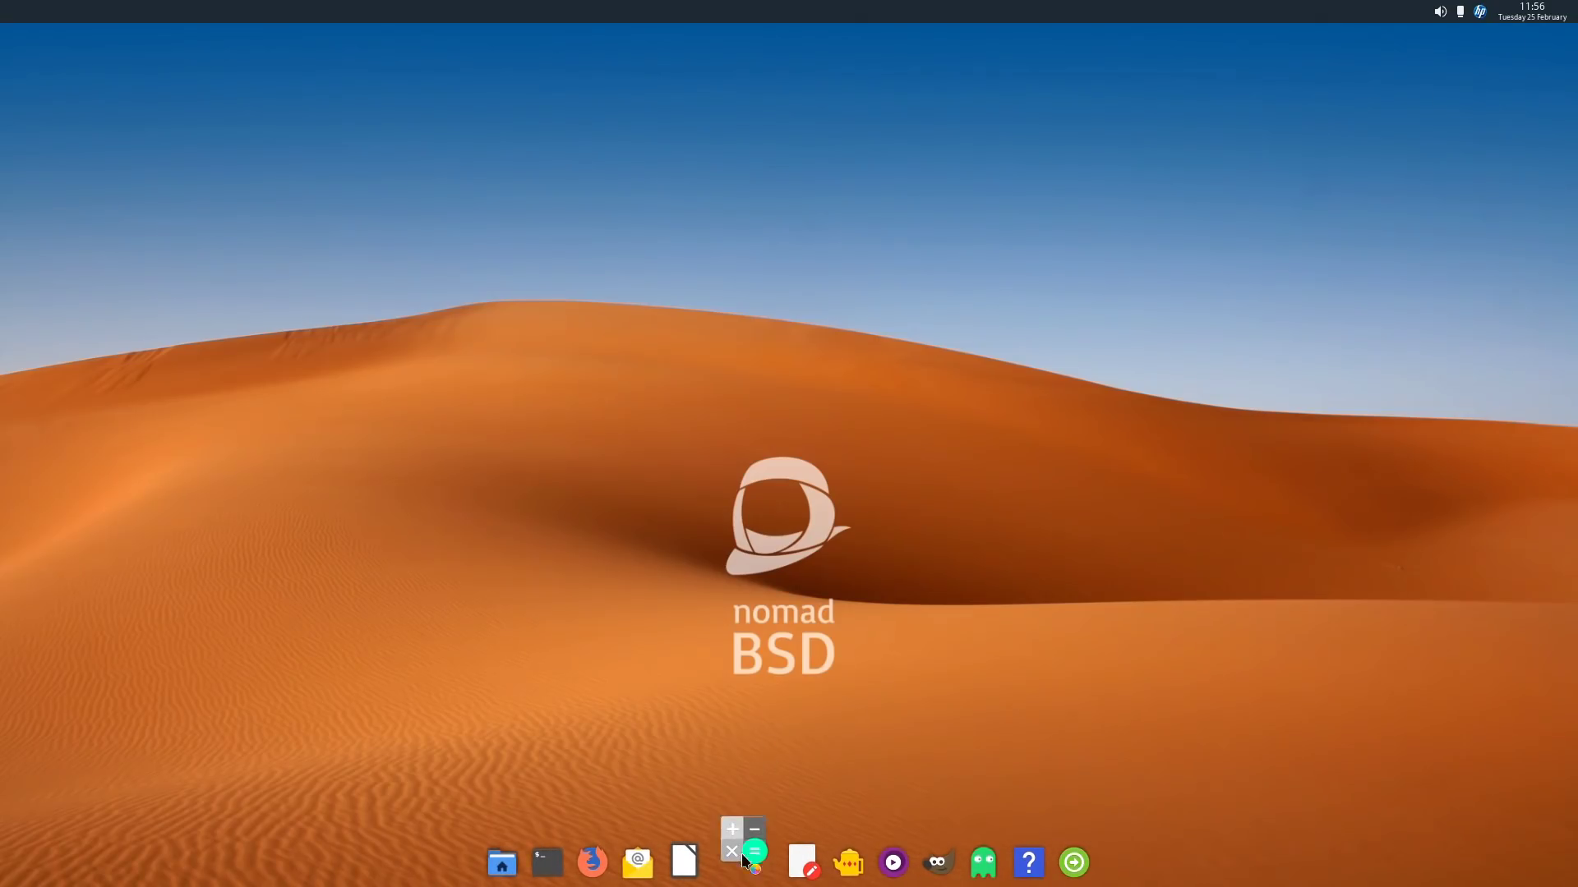
- Launch and close the calculator, then the Leafpad text editor, from the dock
click(742, 858)
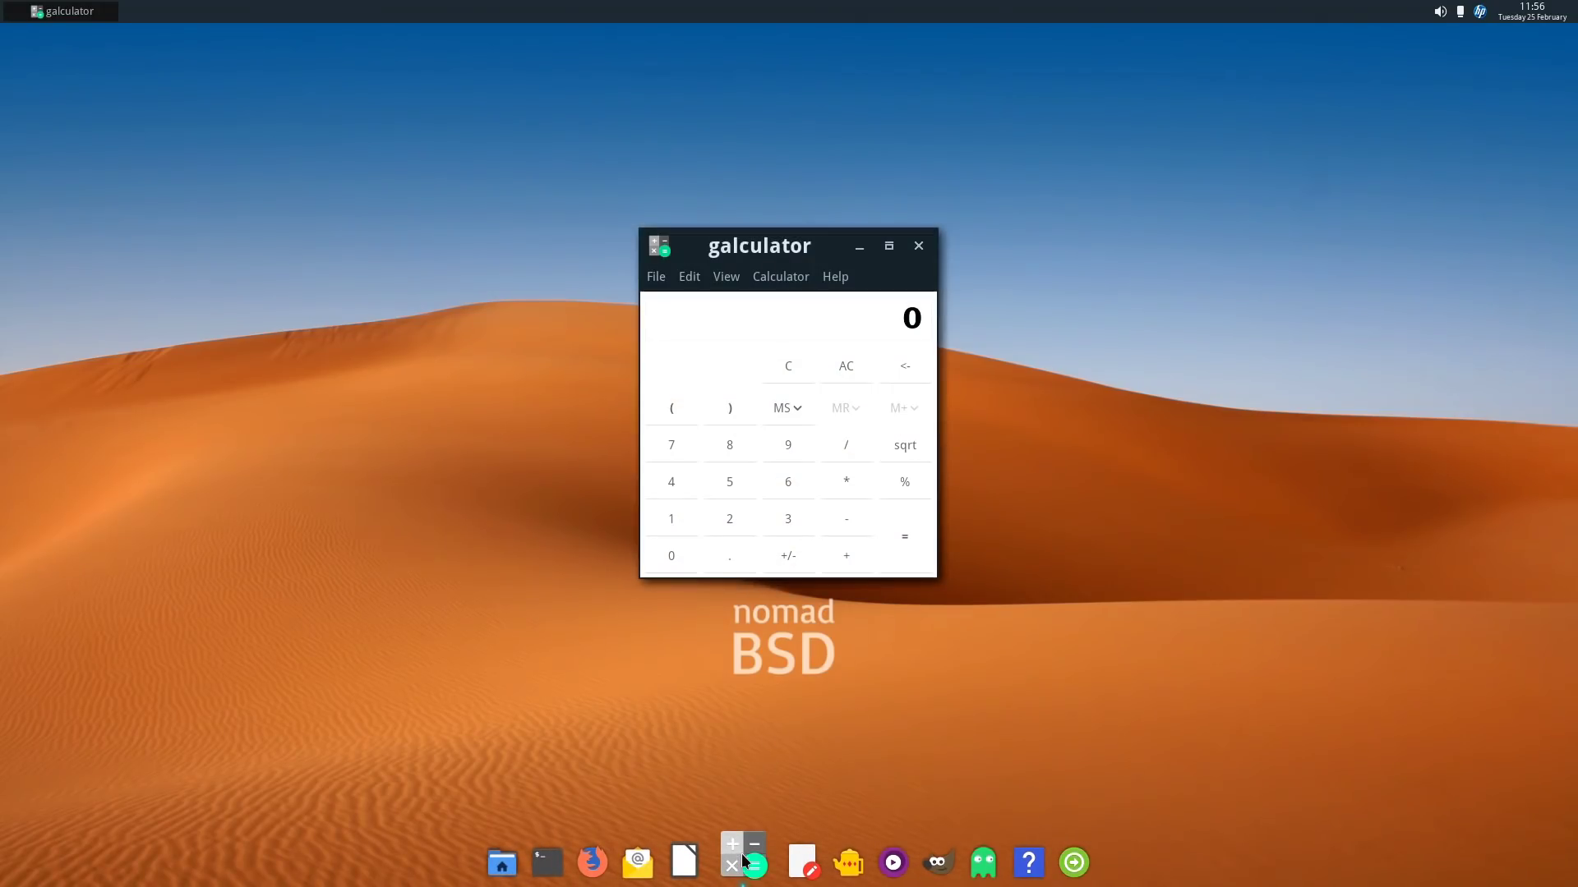
click(919, 247)
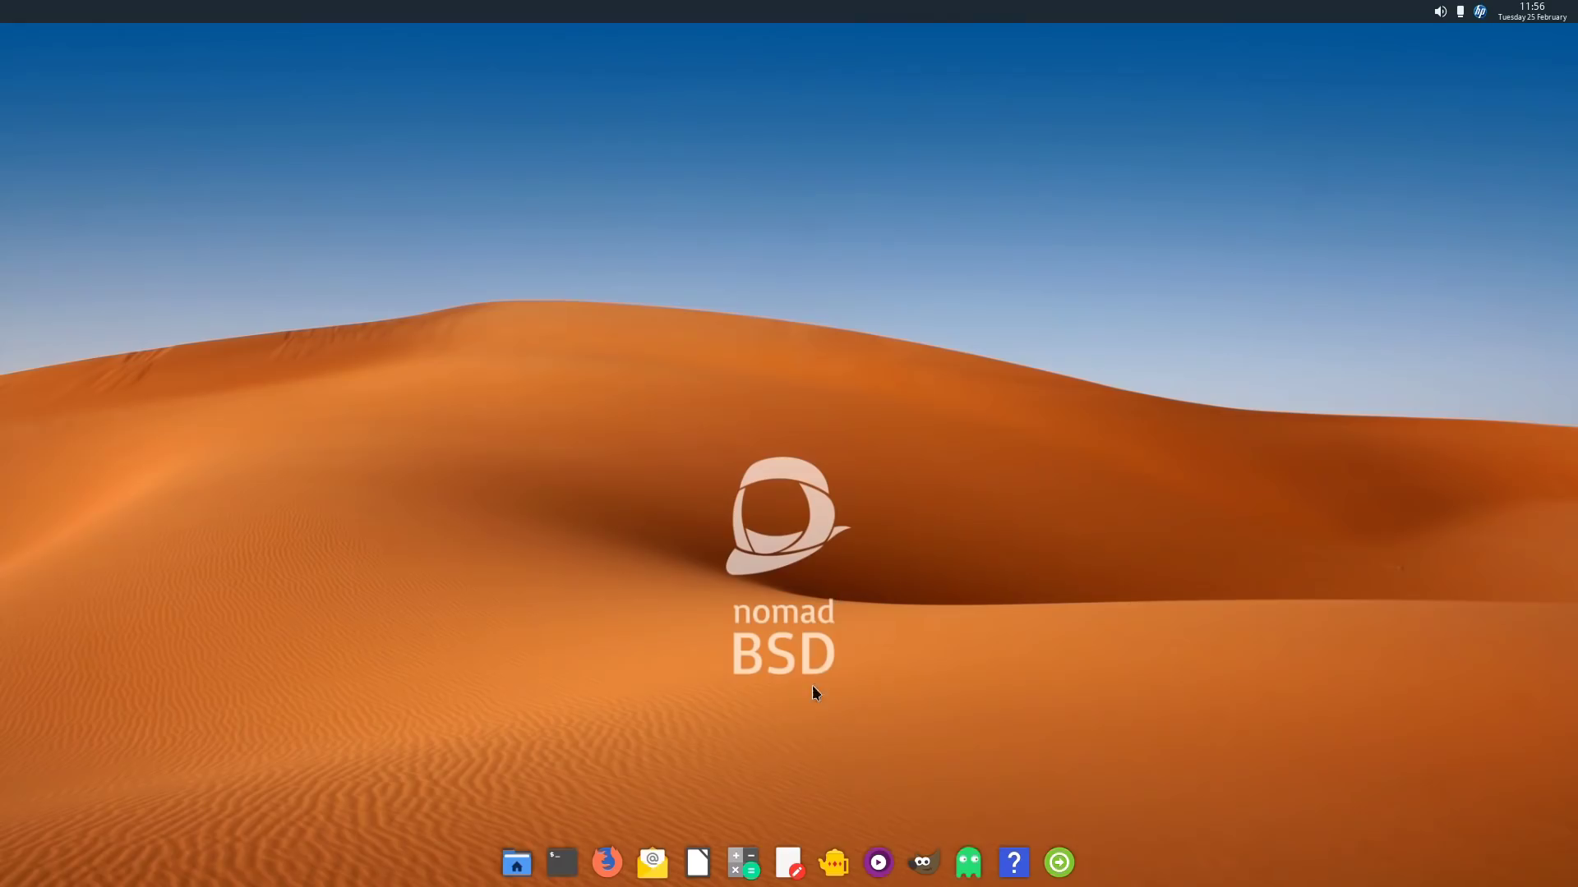
click(796, 865)
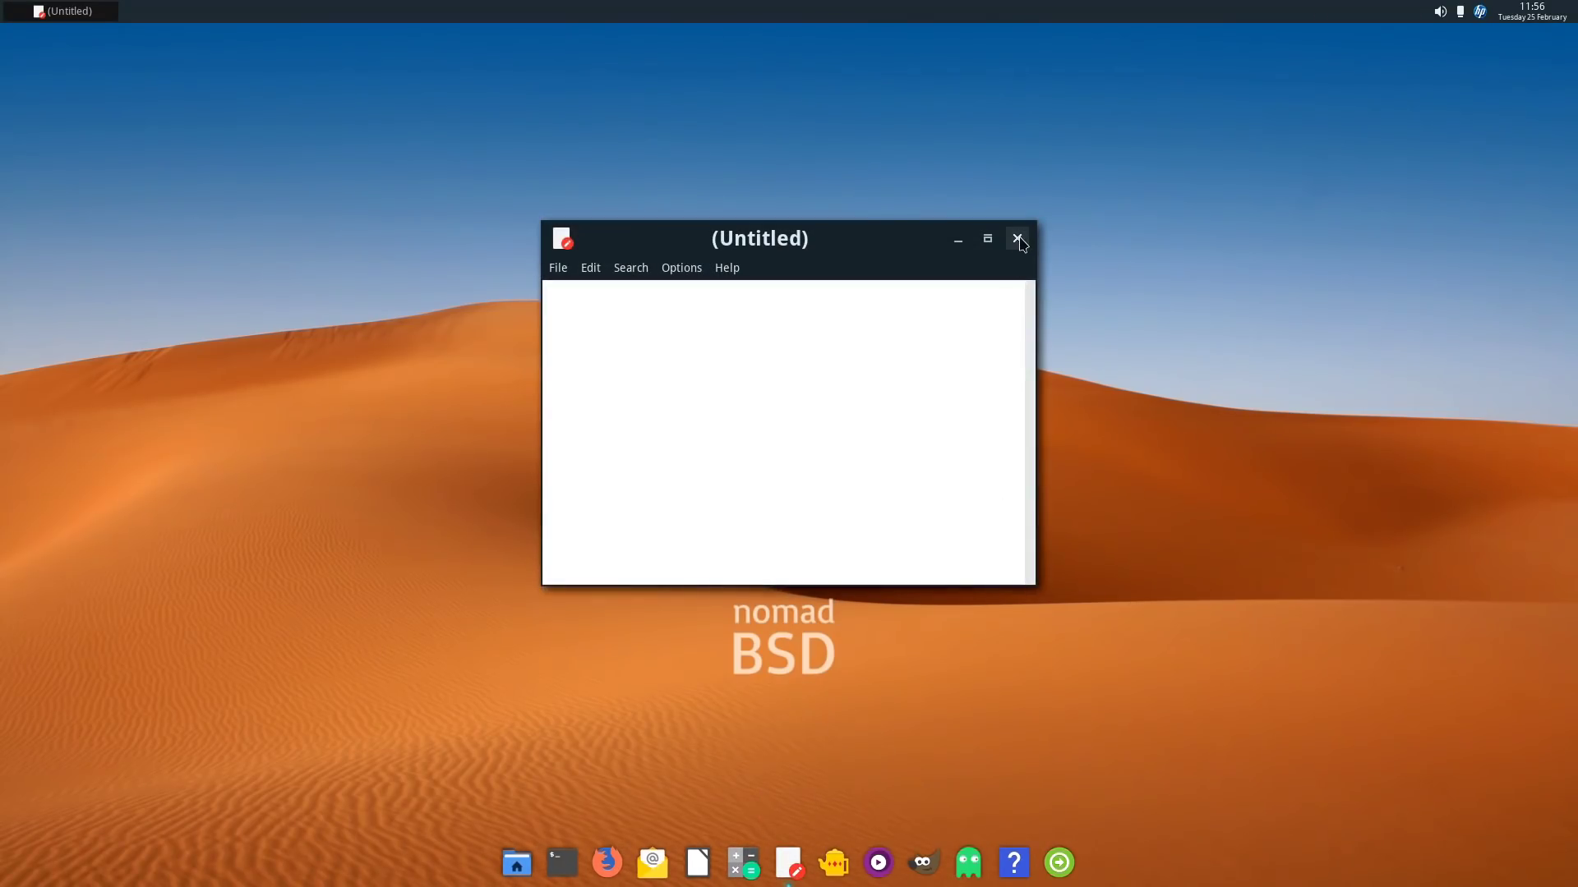
click(1017, 240)
- Launch Geany, look at its New (with Template) list without creating anything, then quit Geany
click(834, 854)
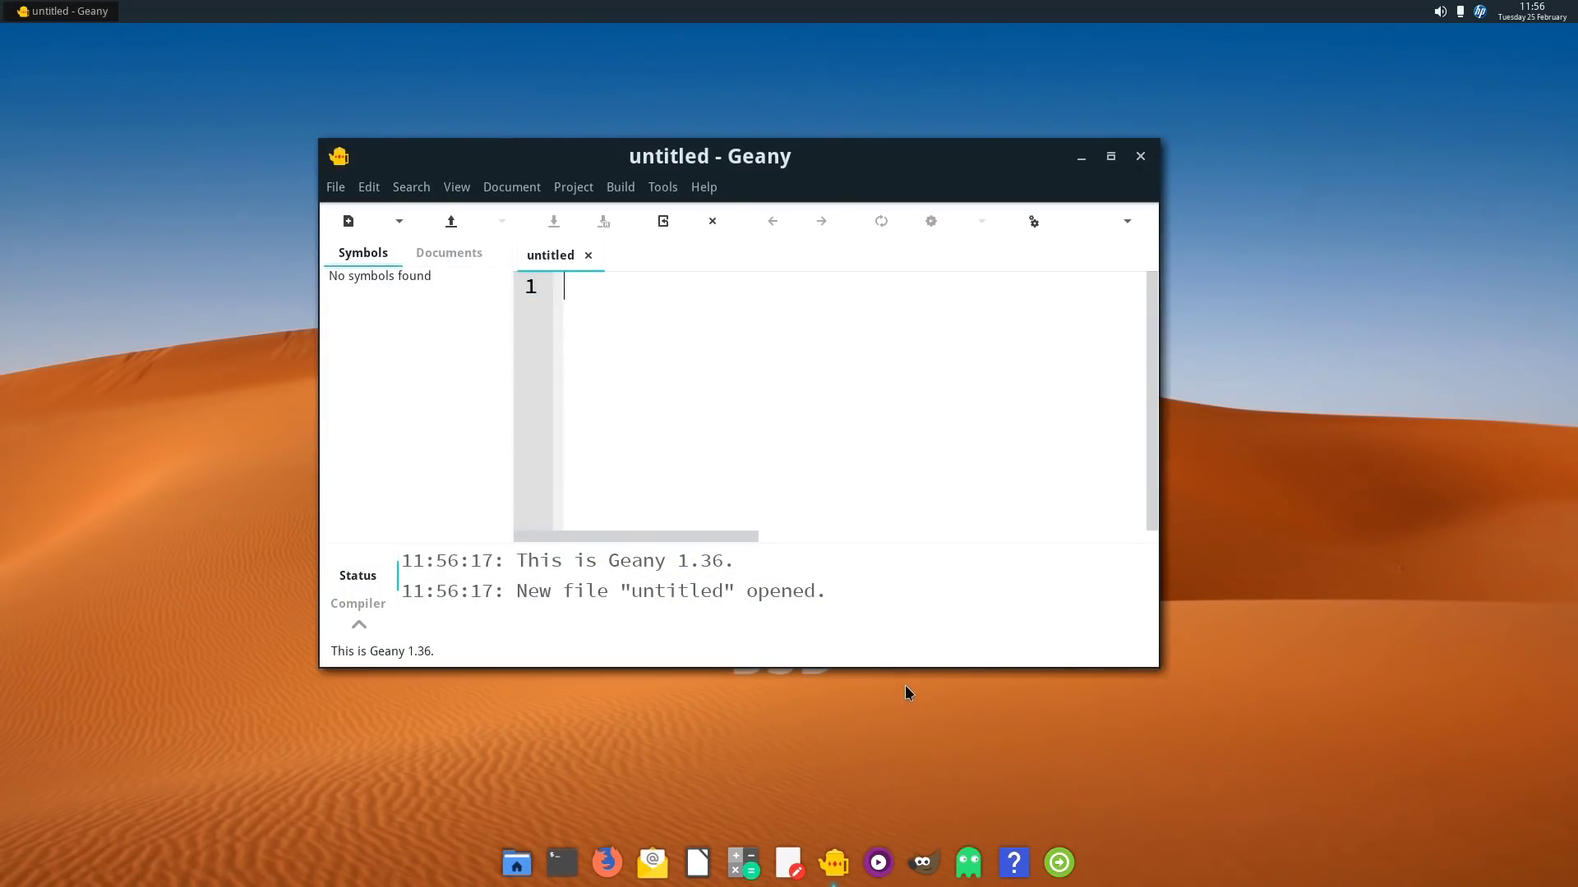
click(336, 188)
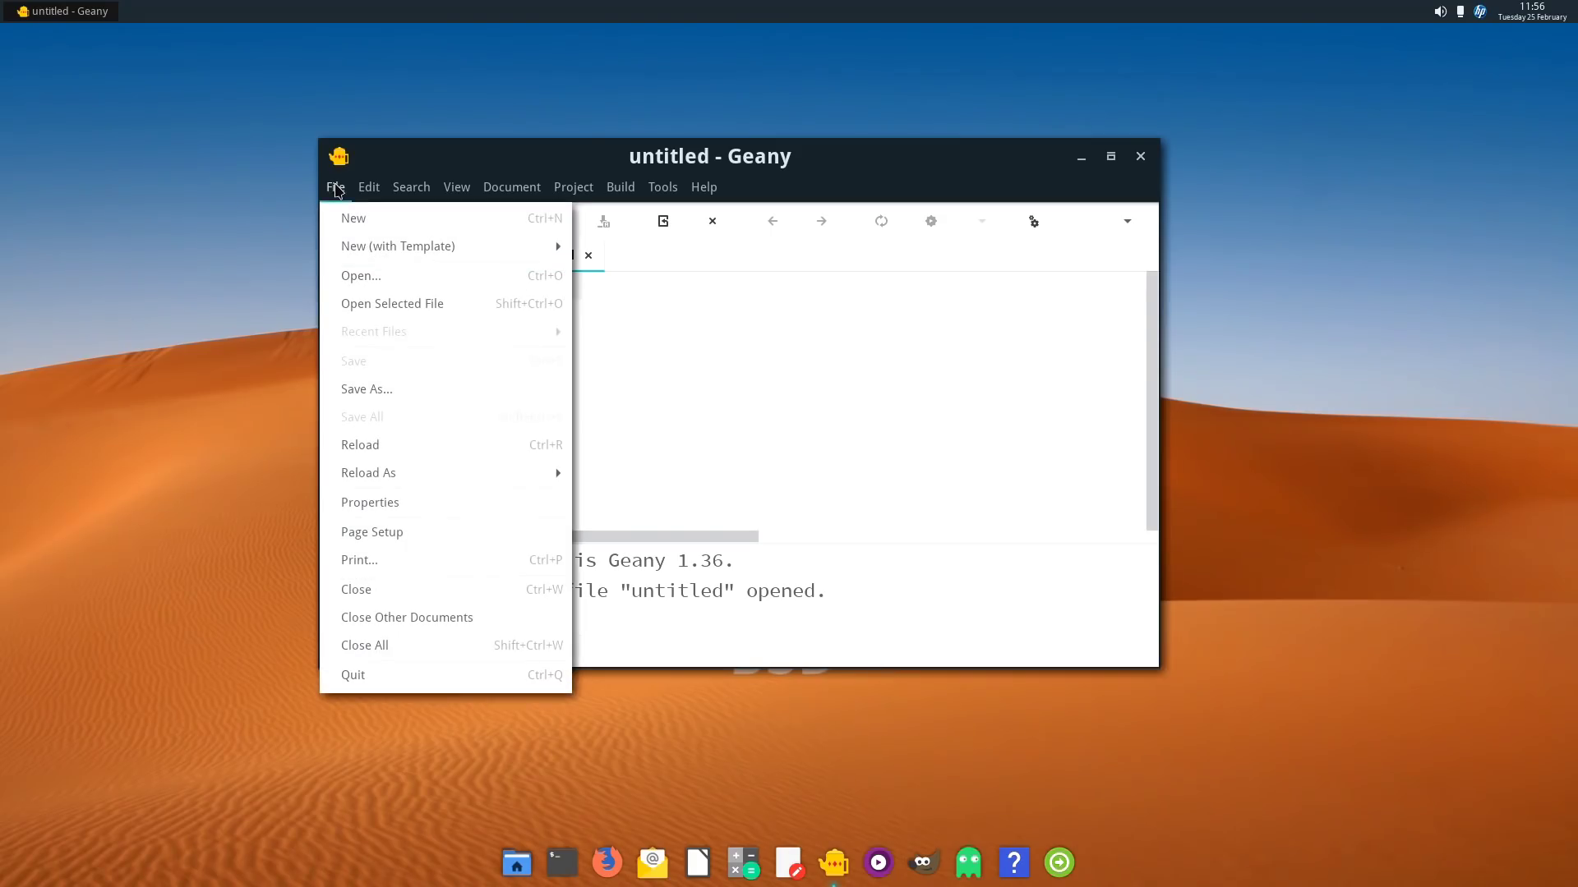
mouse_move(374, 245)
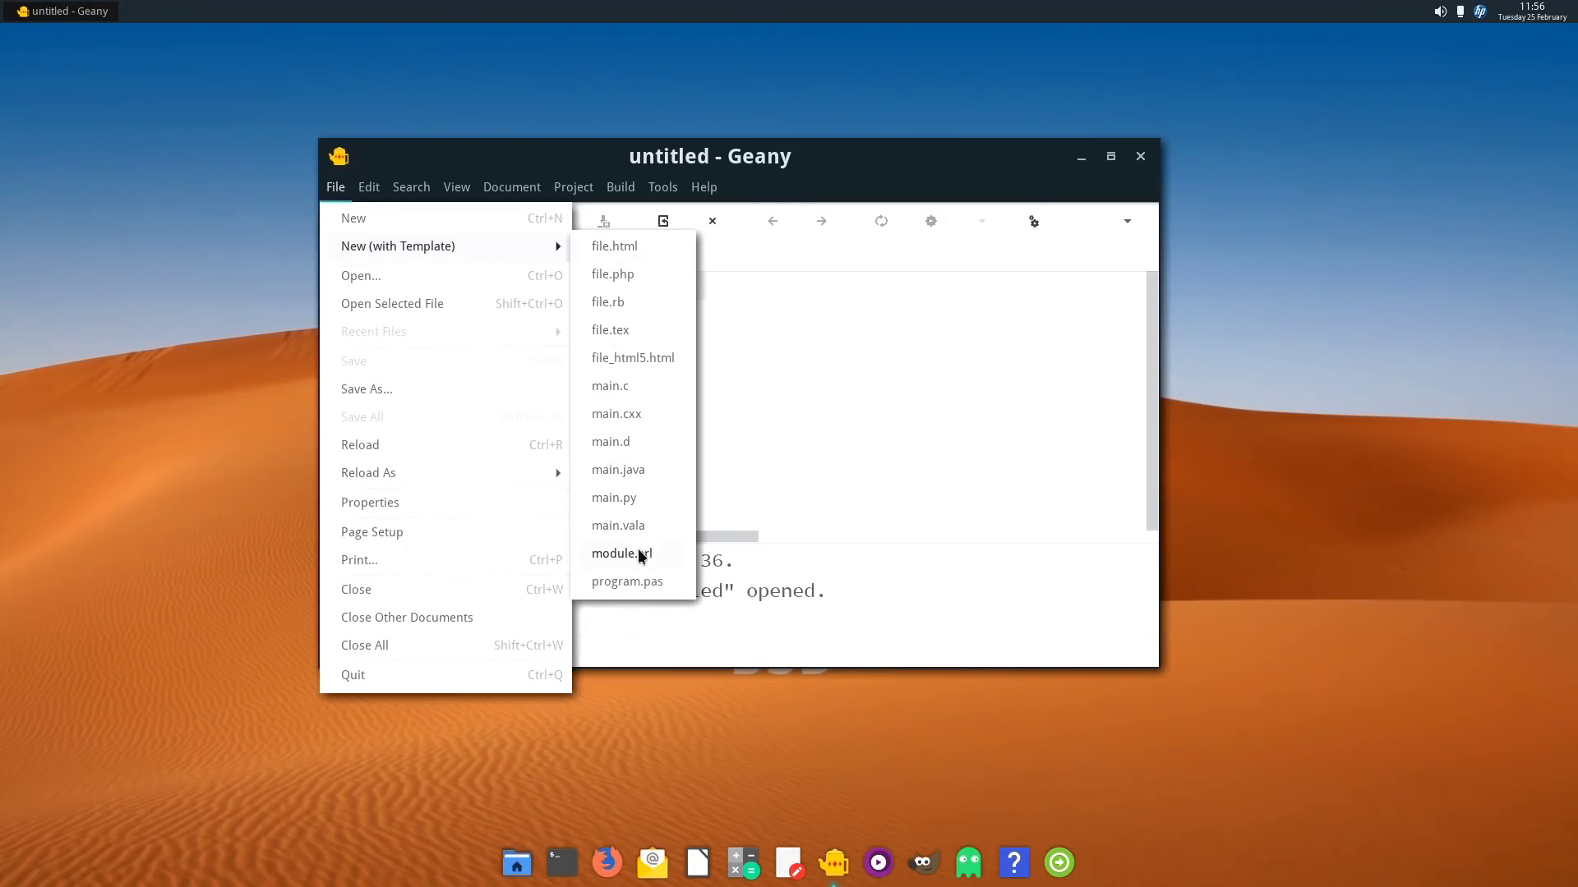
click(1150, 161)
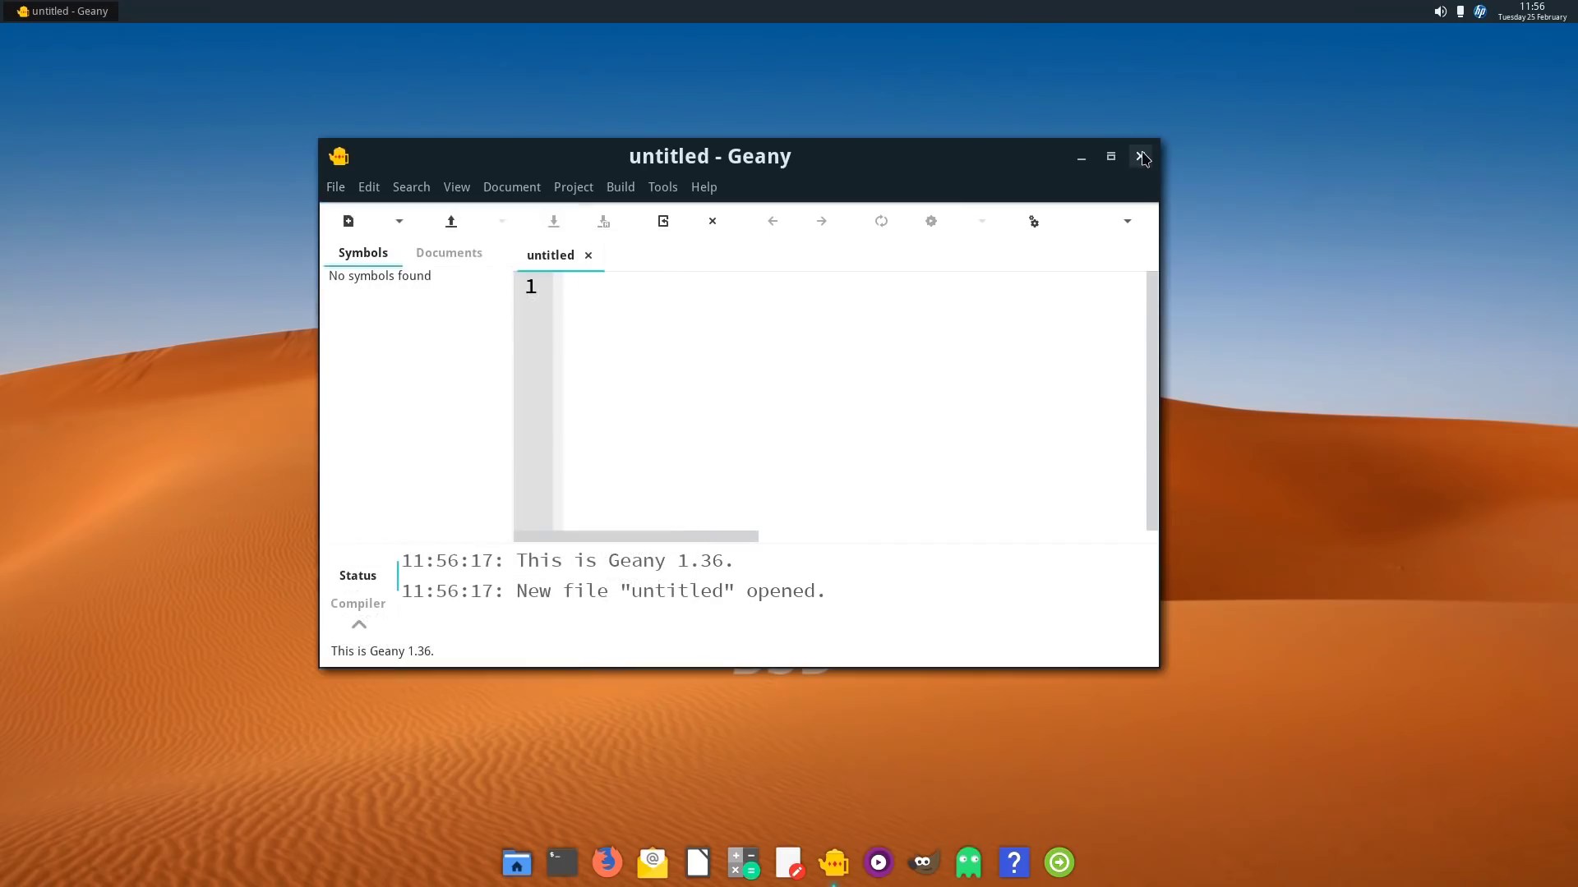
click(1140, 157)
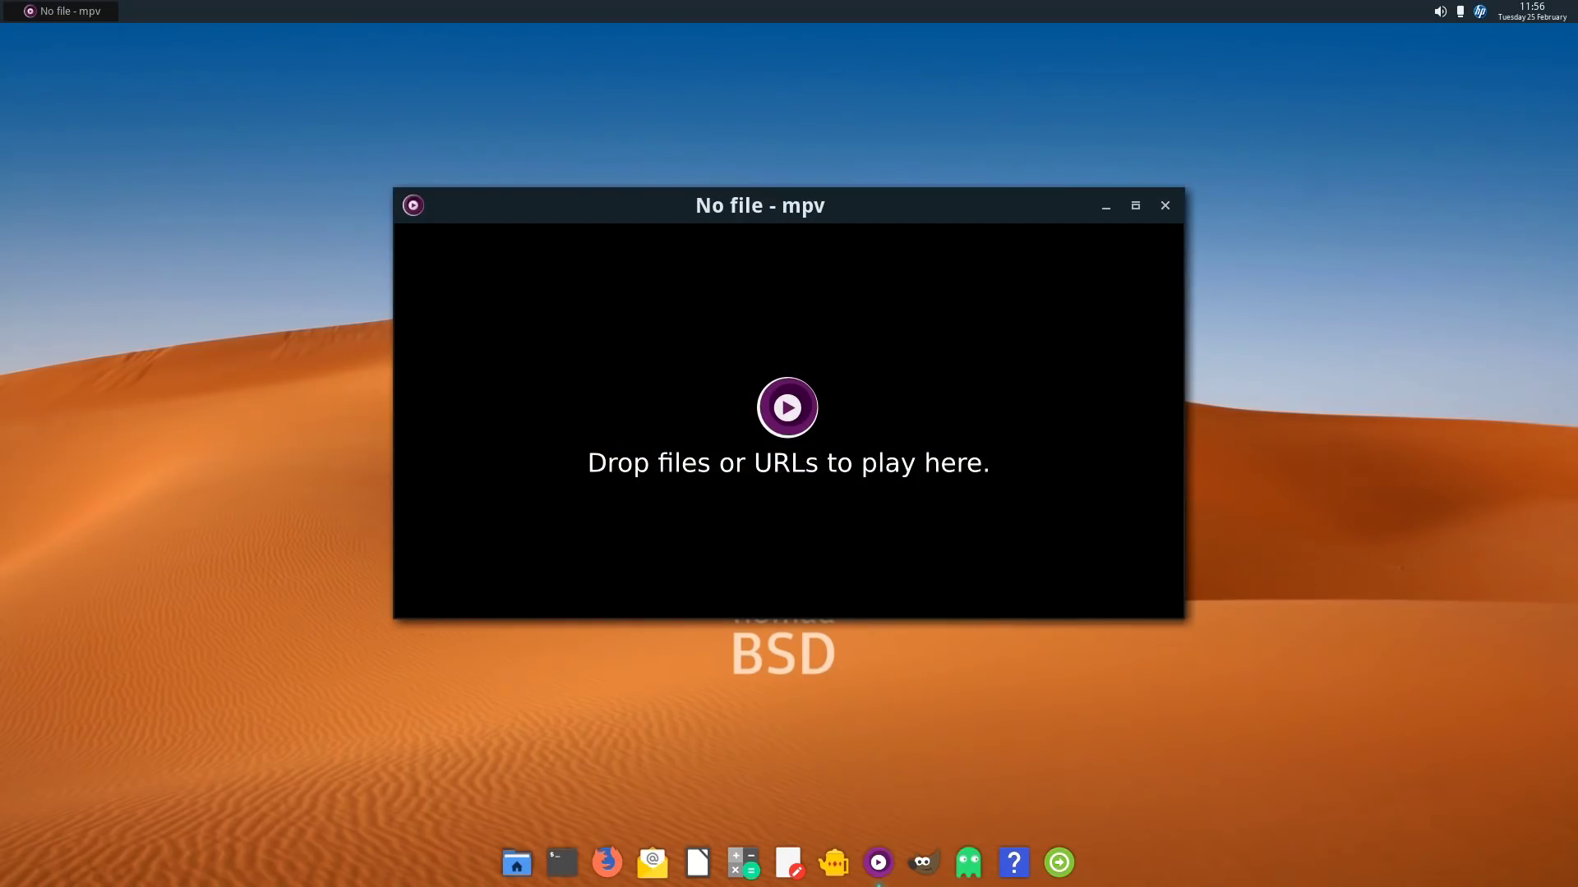
right_click(472, 208)
click(444, 323)
click(1167, 208)
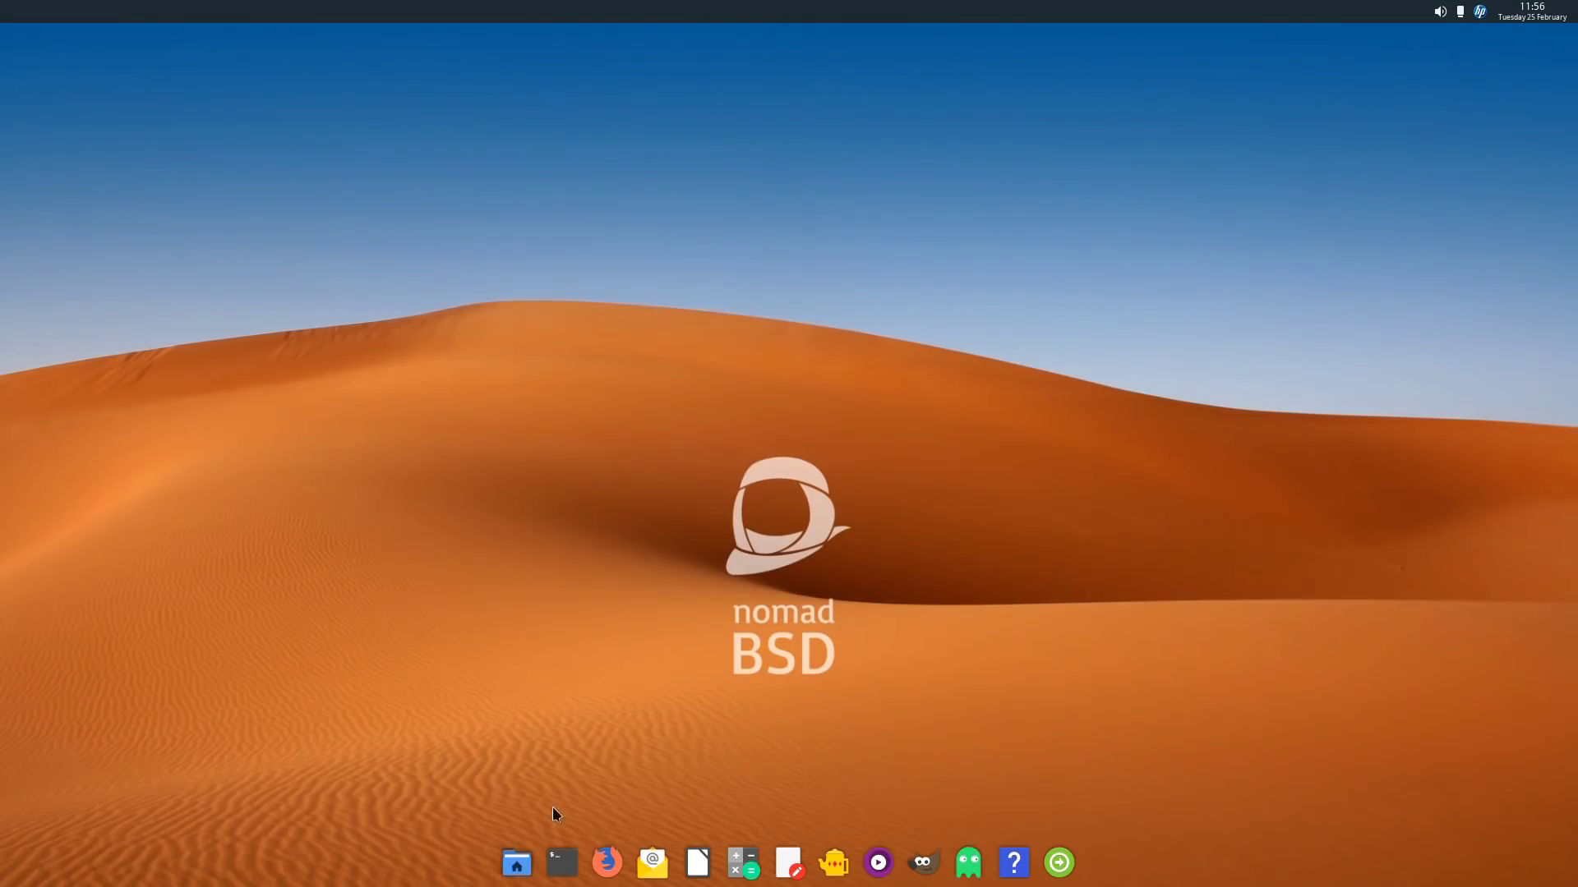
click(516, 861)
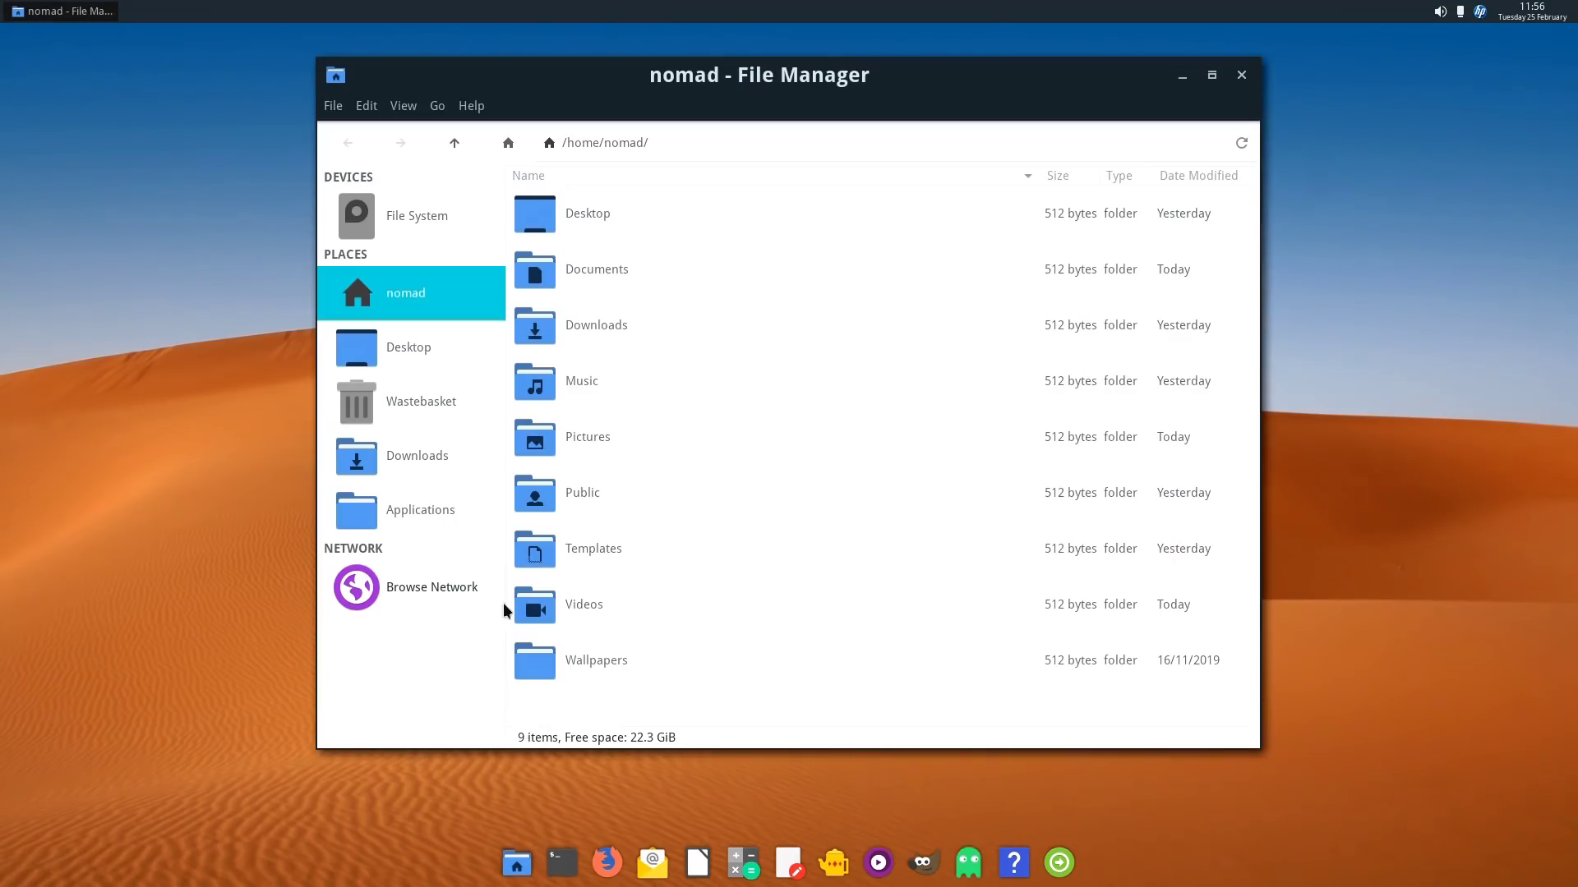
click(590, 609)
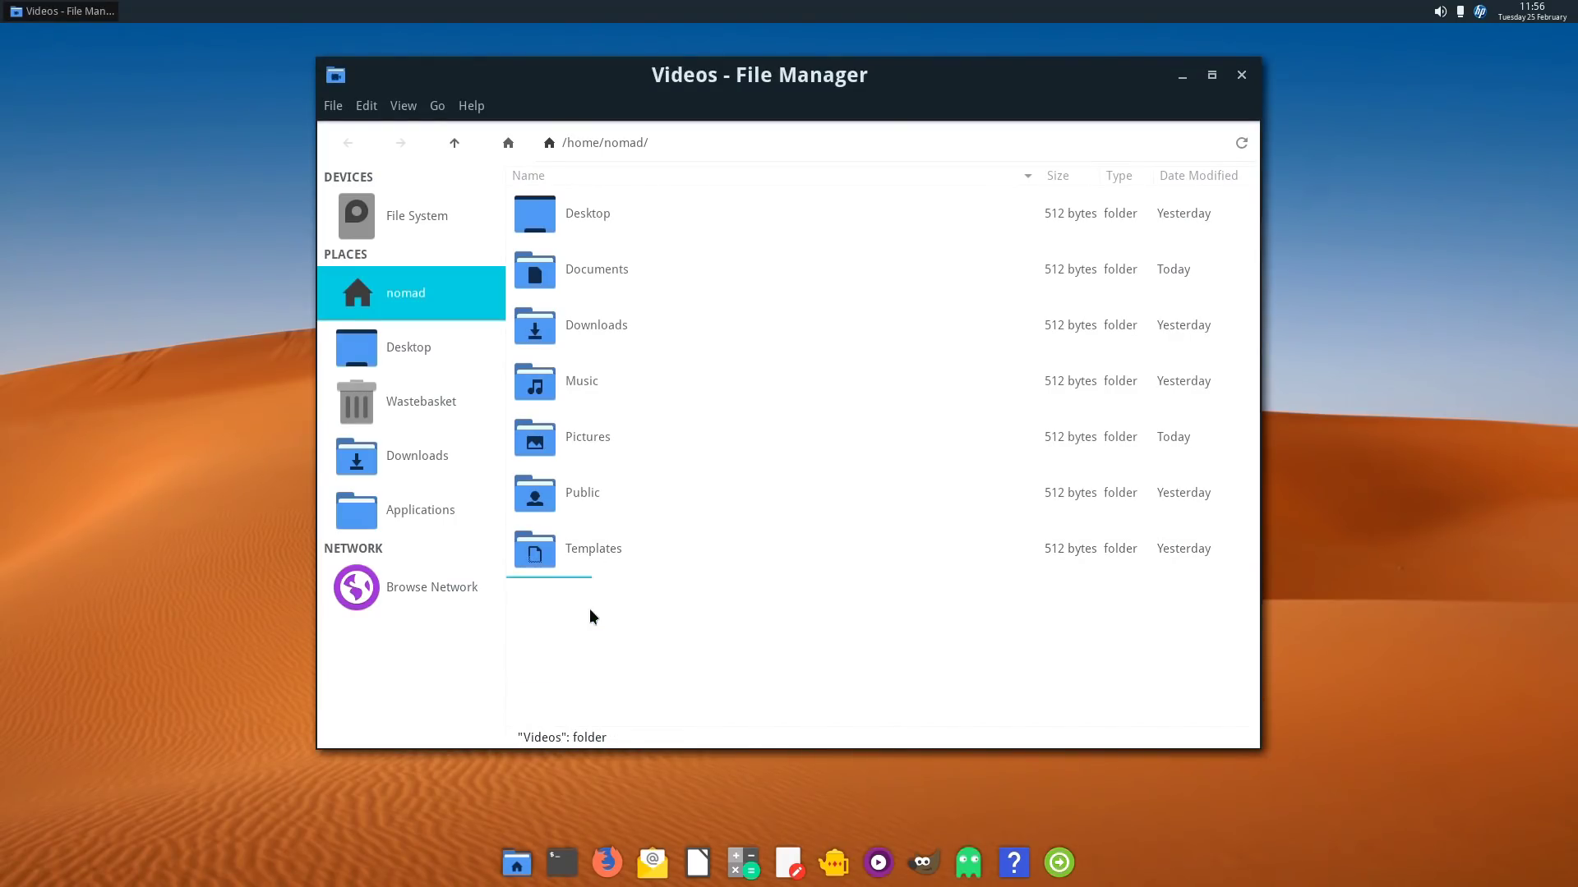
click(634, 214)
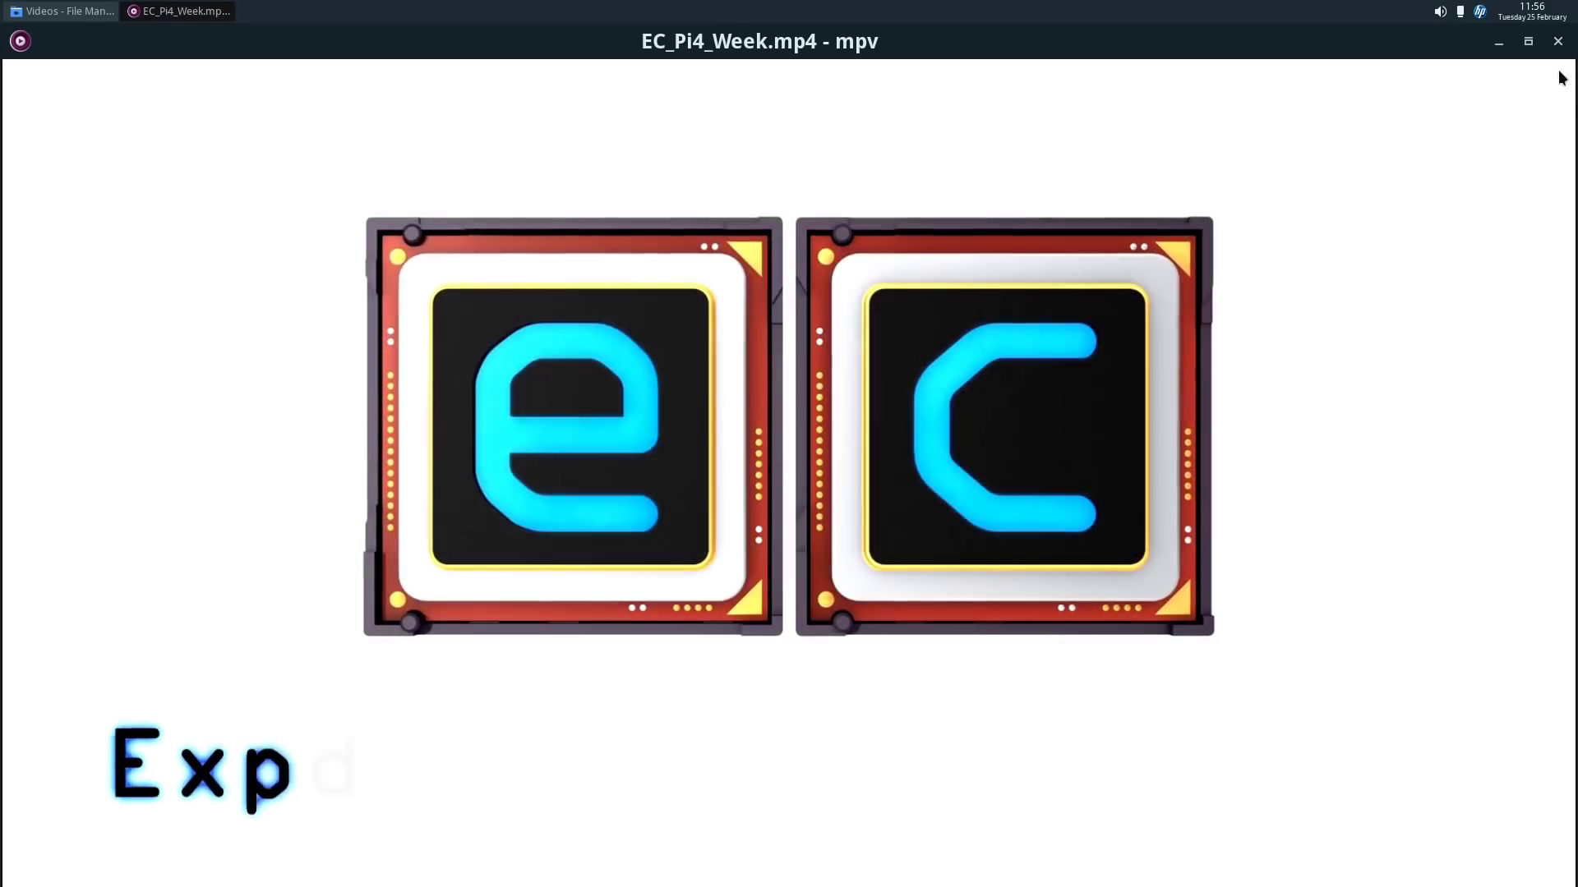
click(1557, 41)
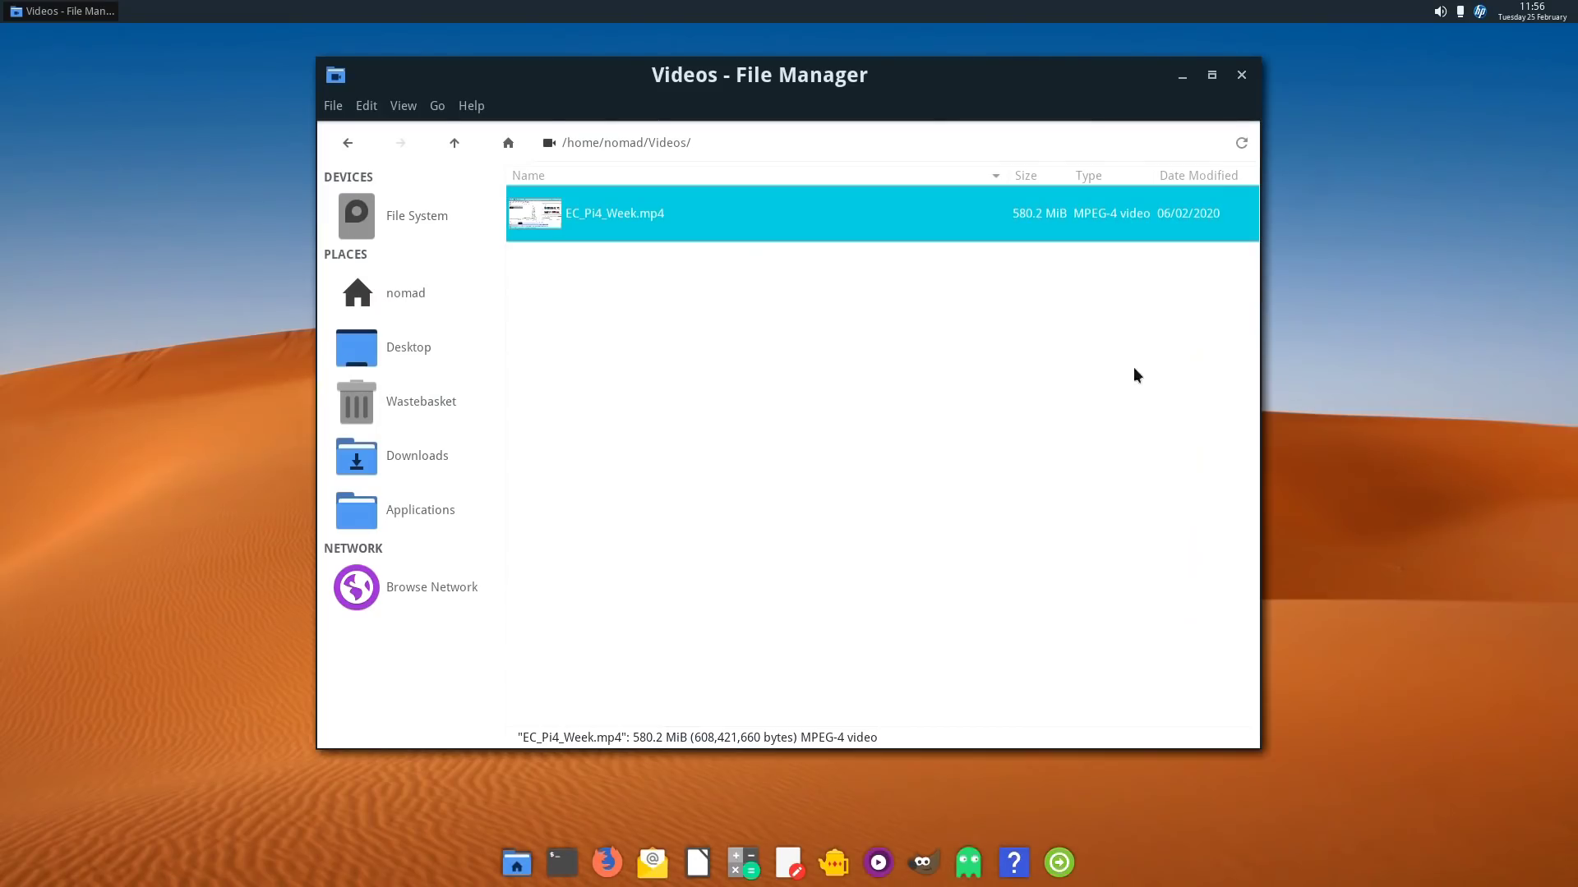
click(1240, 73)
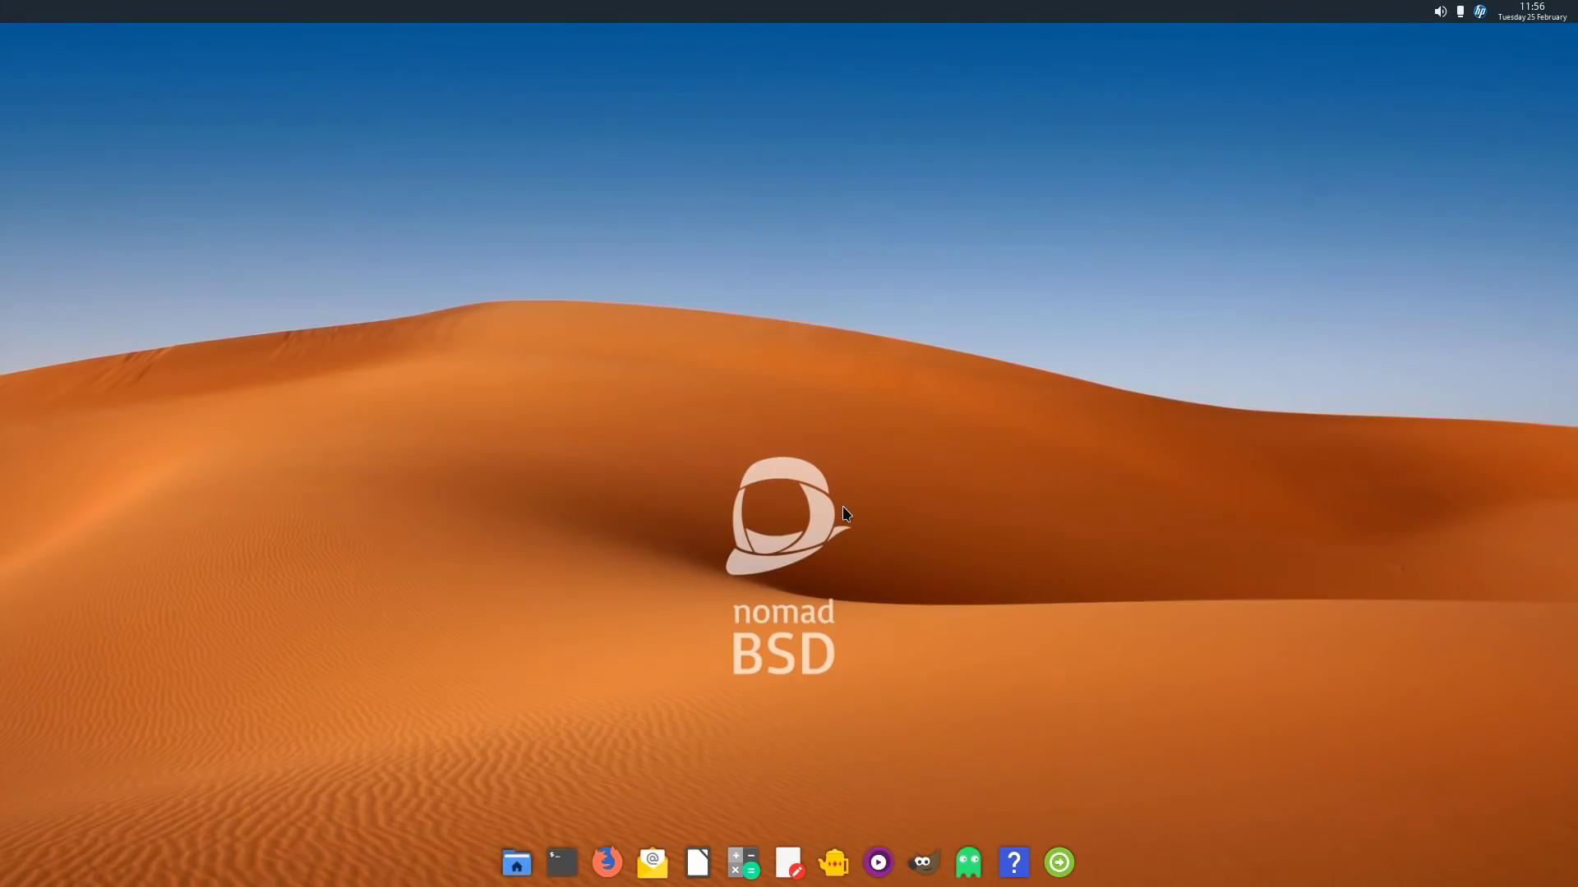
click(923, 862)
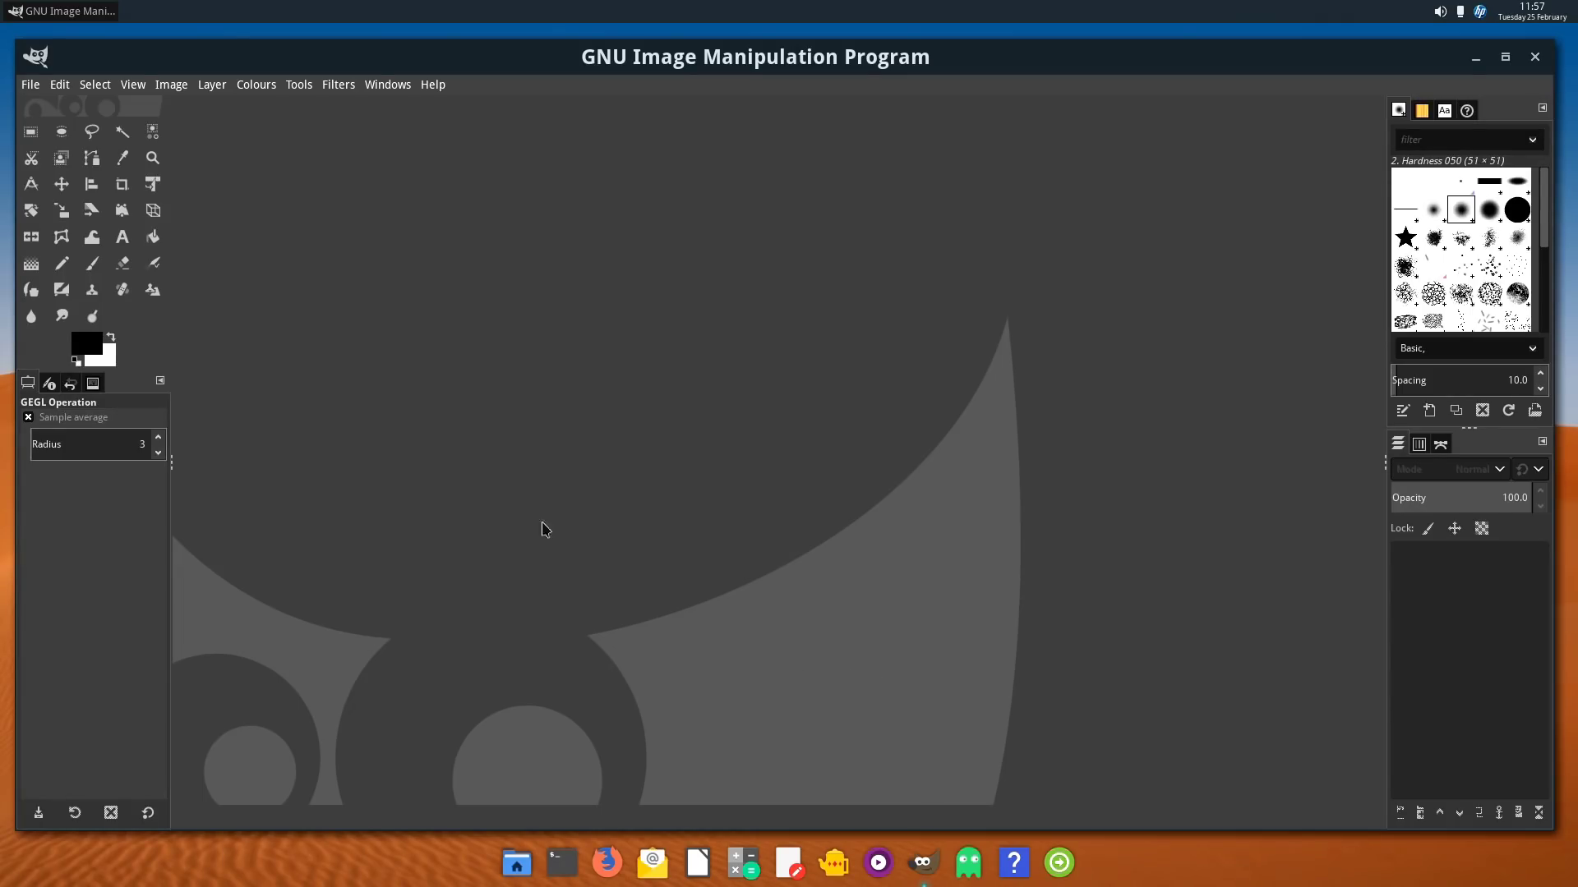
click(33, 91)
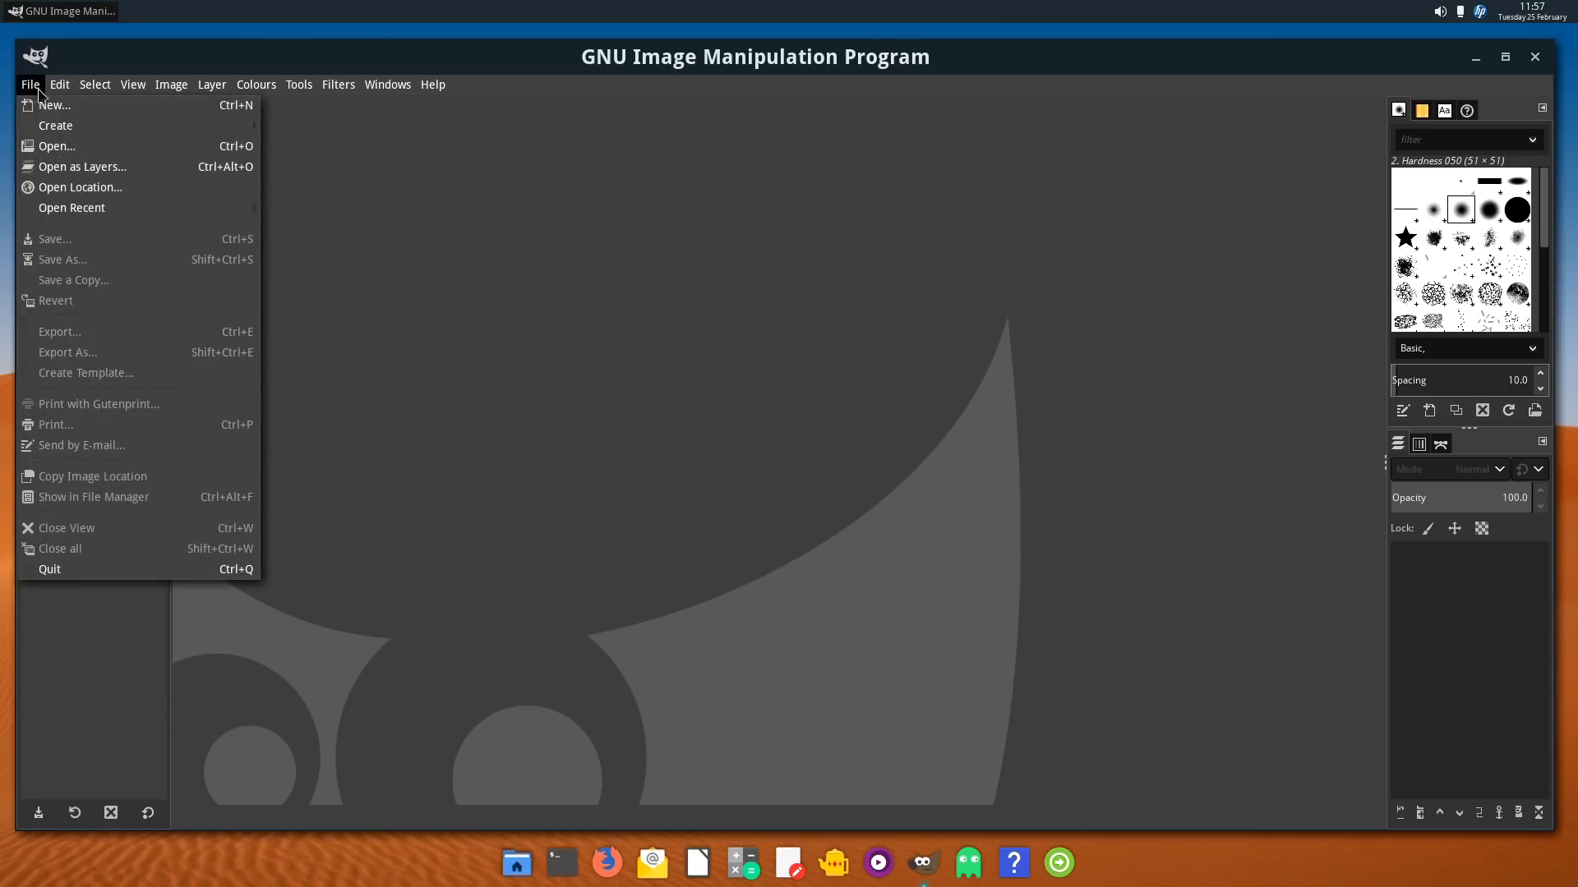
click(58, 106)
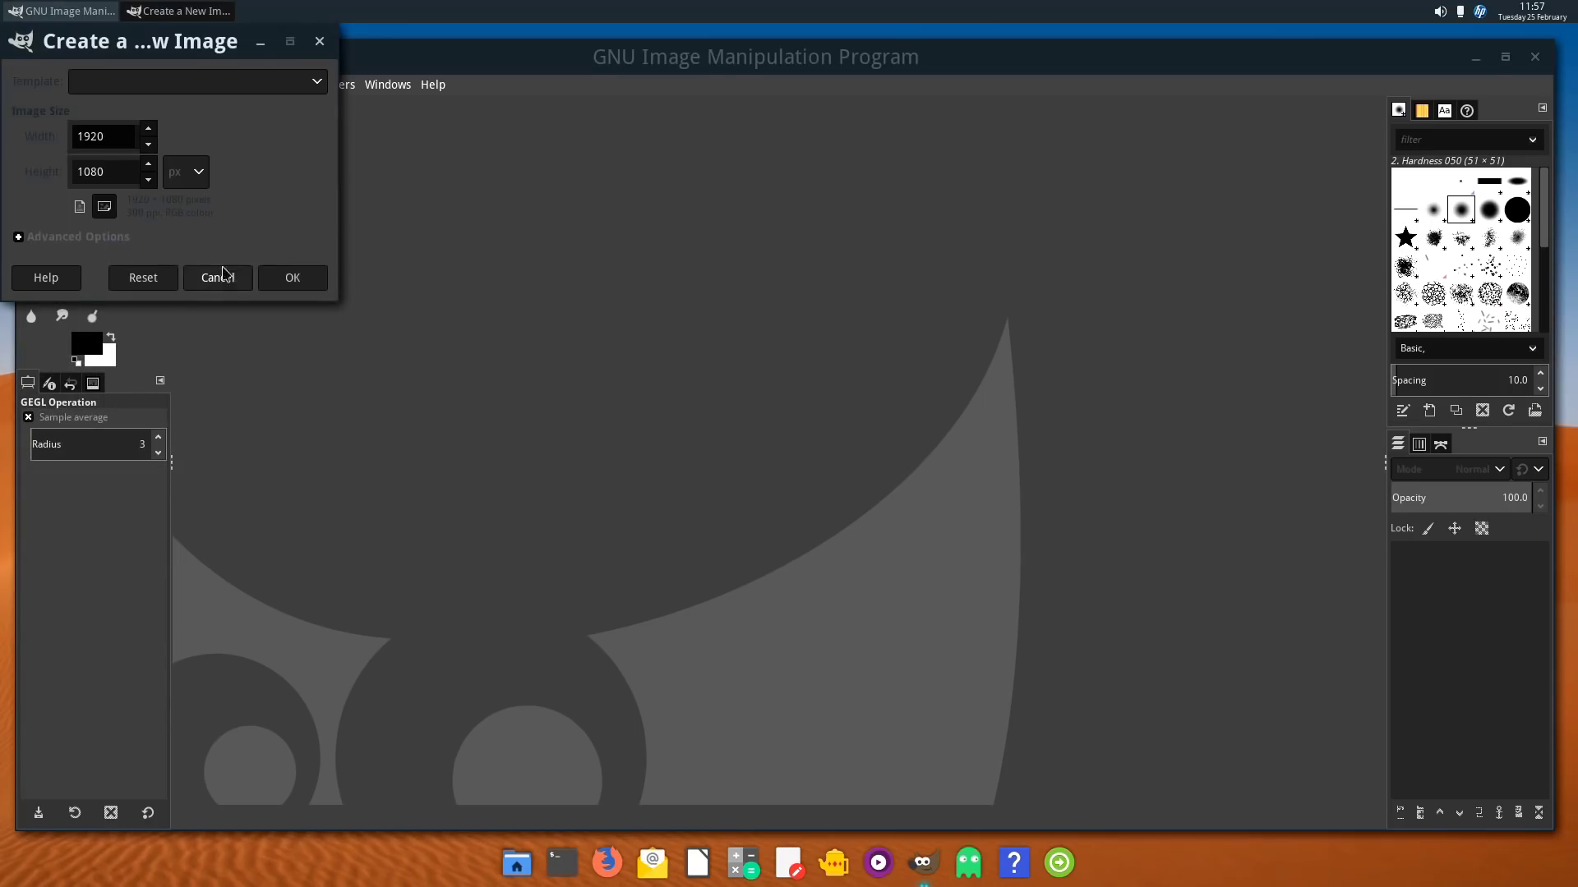
click(271, 279)
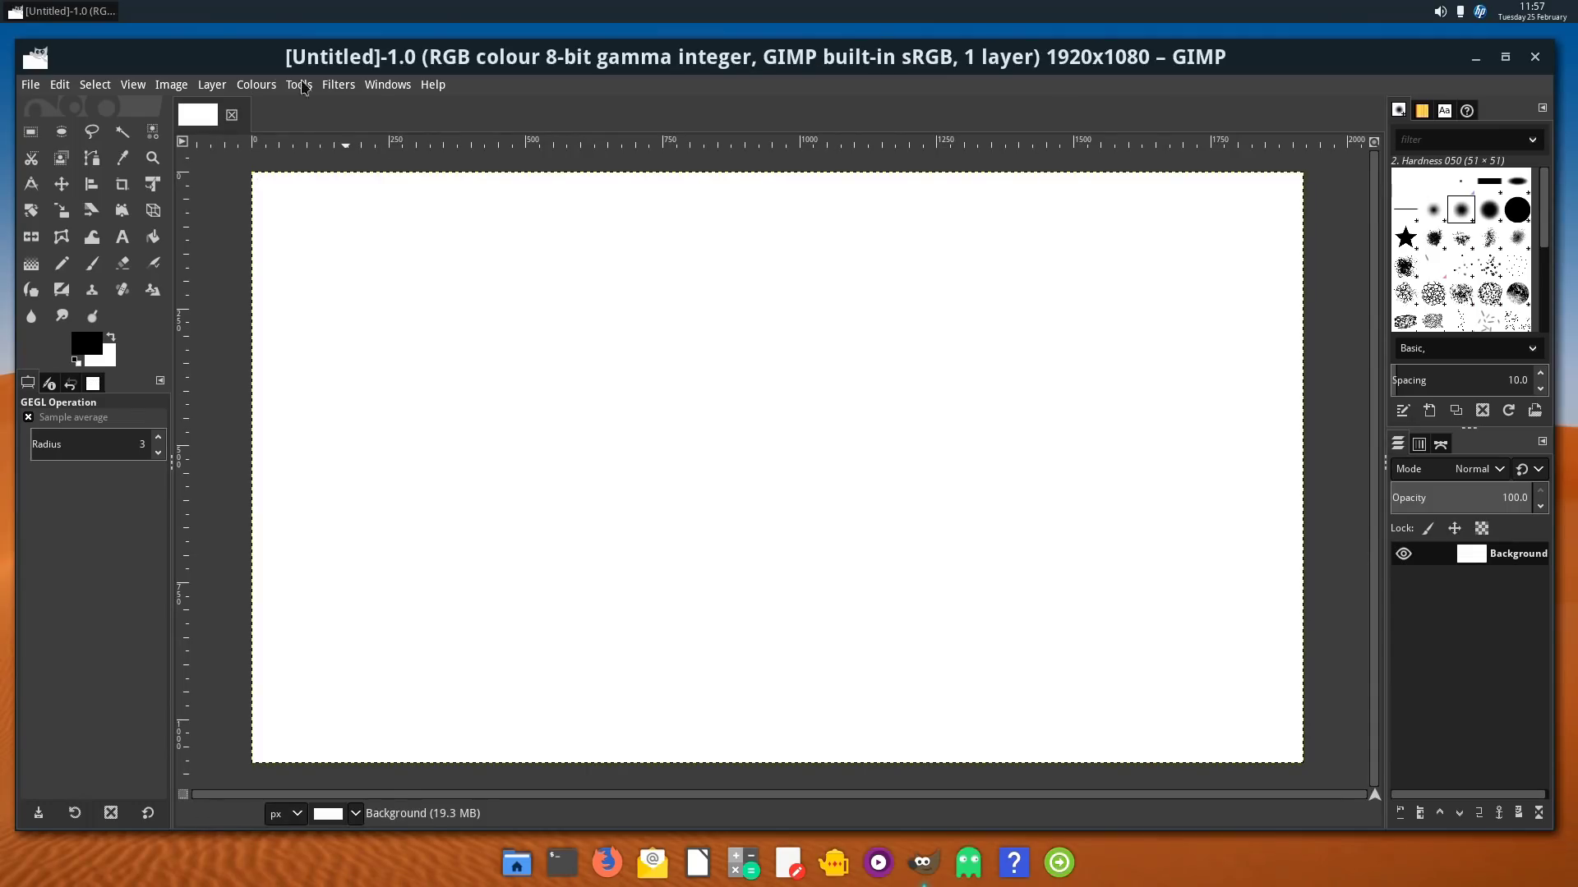
click(329, 86)
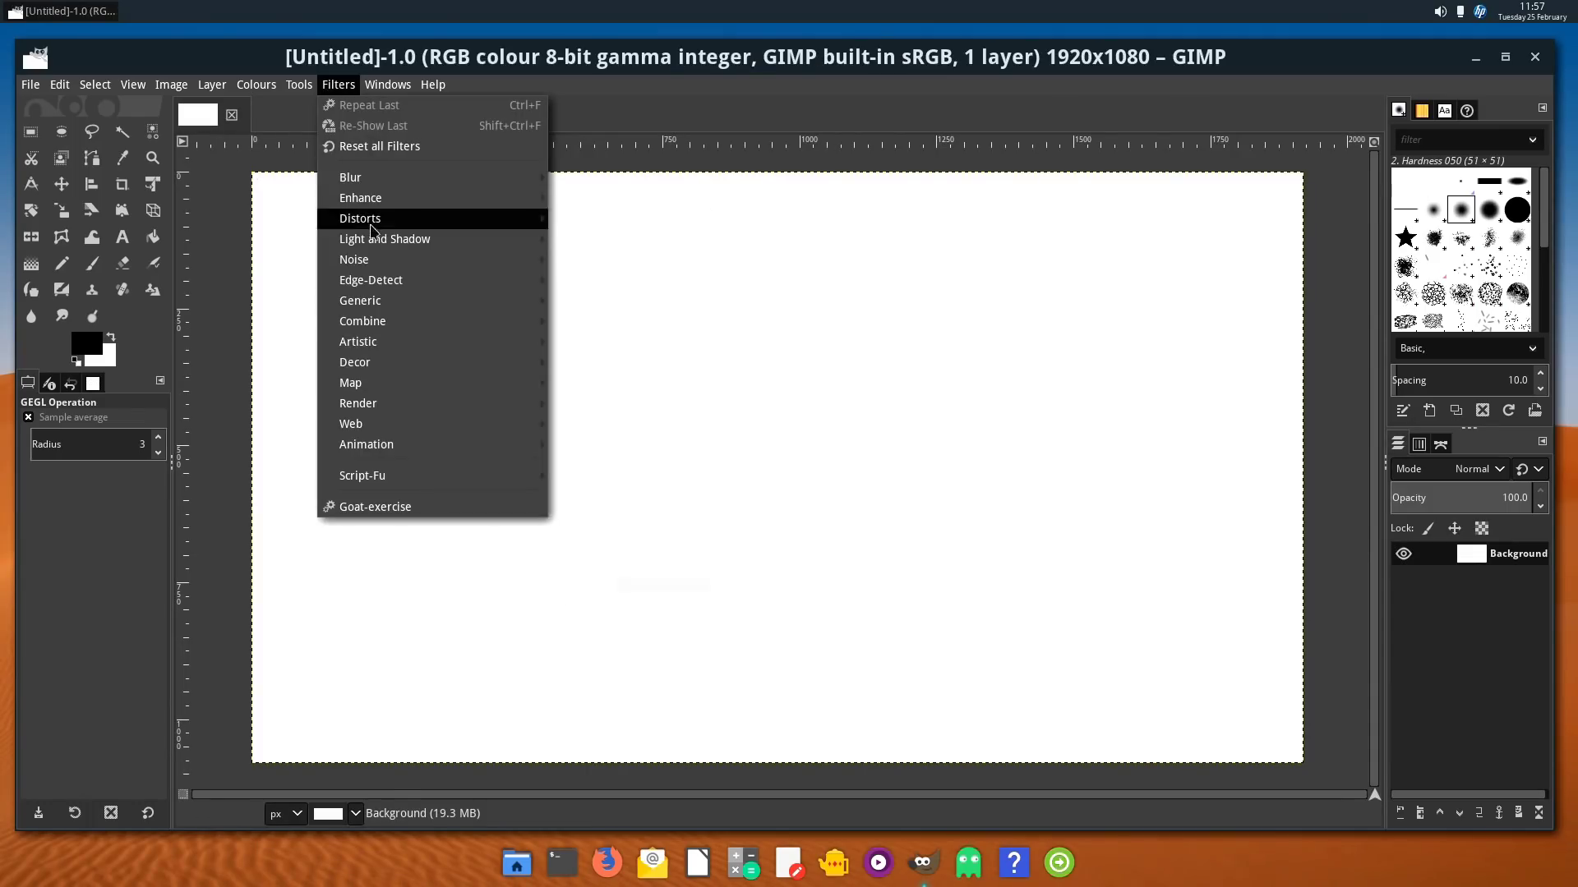
mouse_move(389, 384)
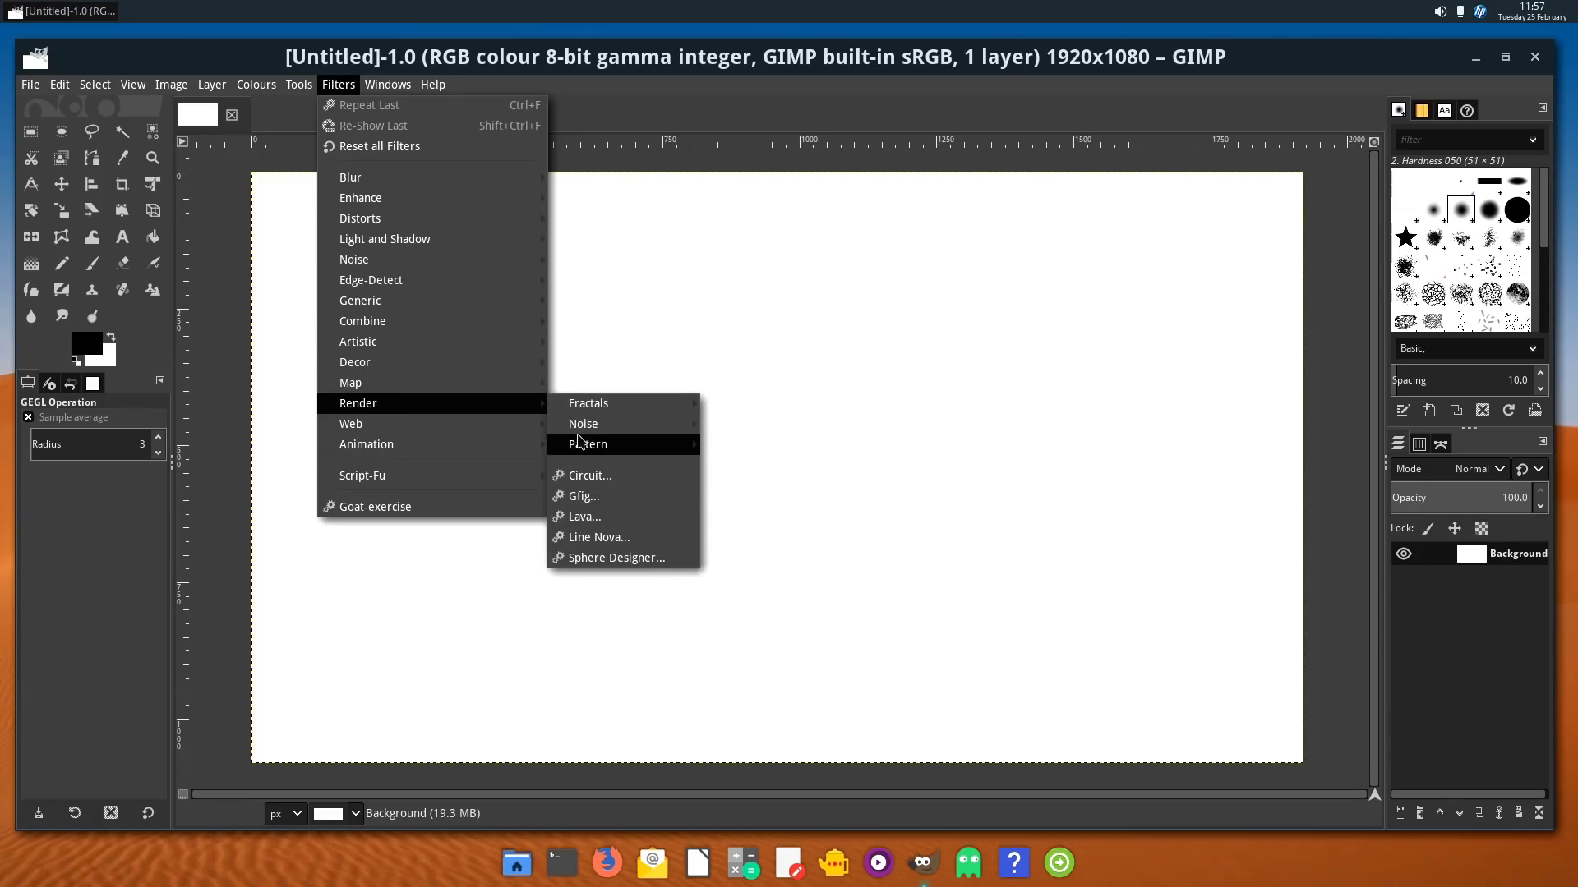
mouse_move(591, 446)
click(810, 547)
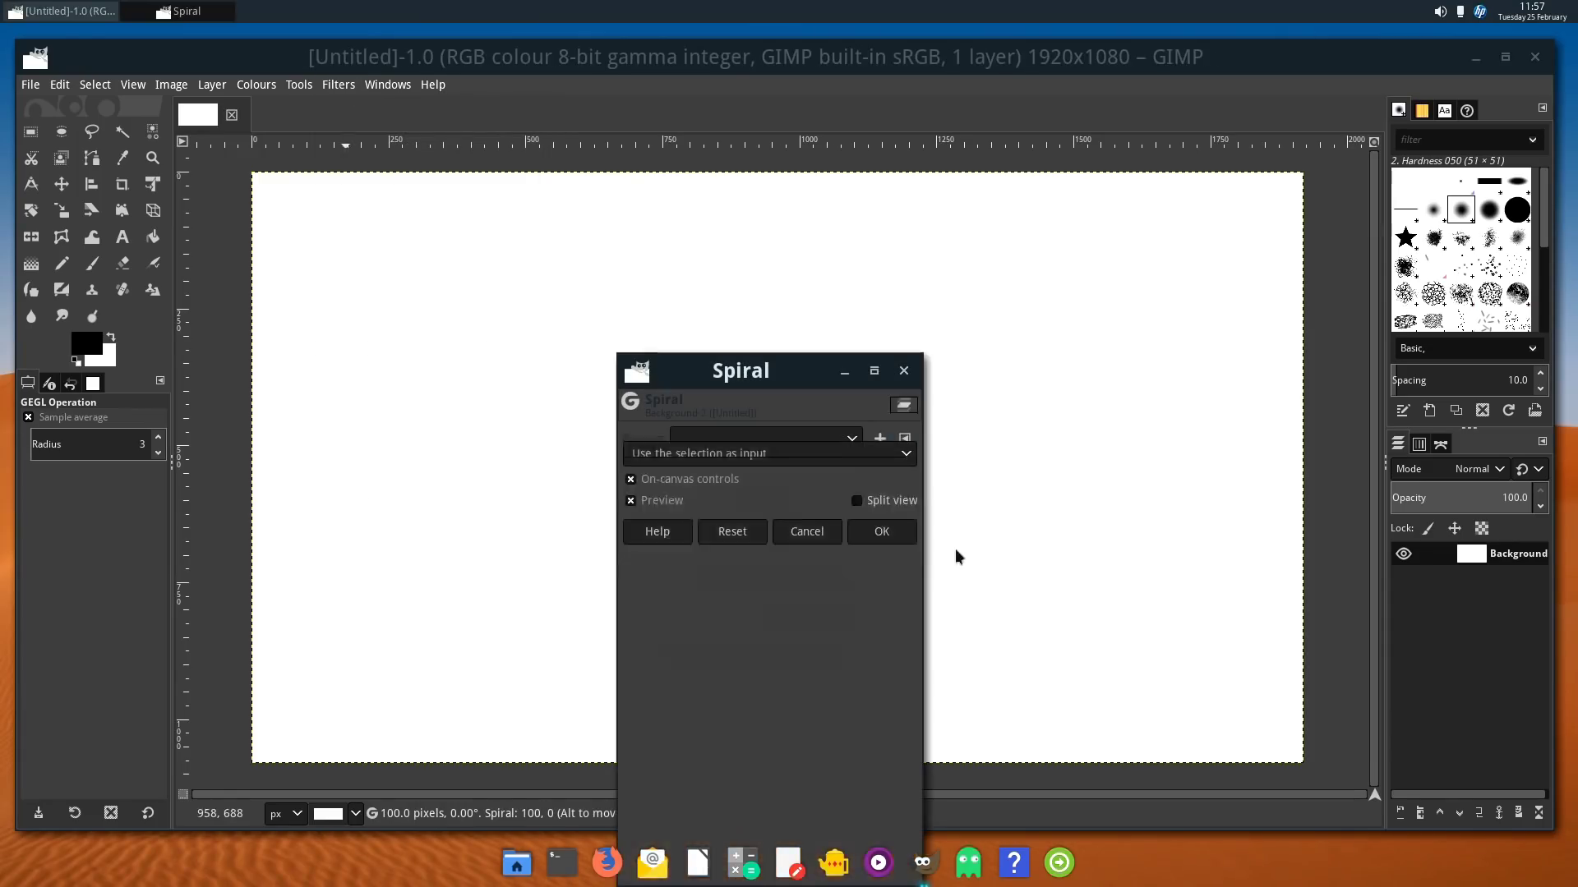
click(882, 867)
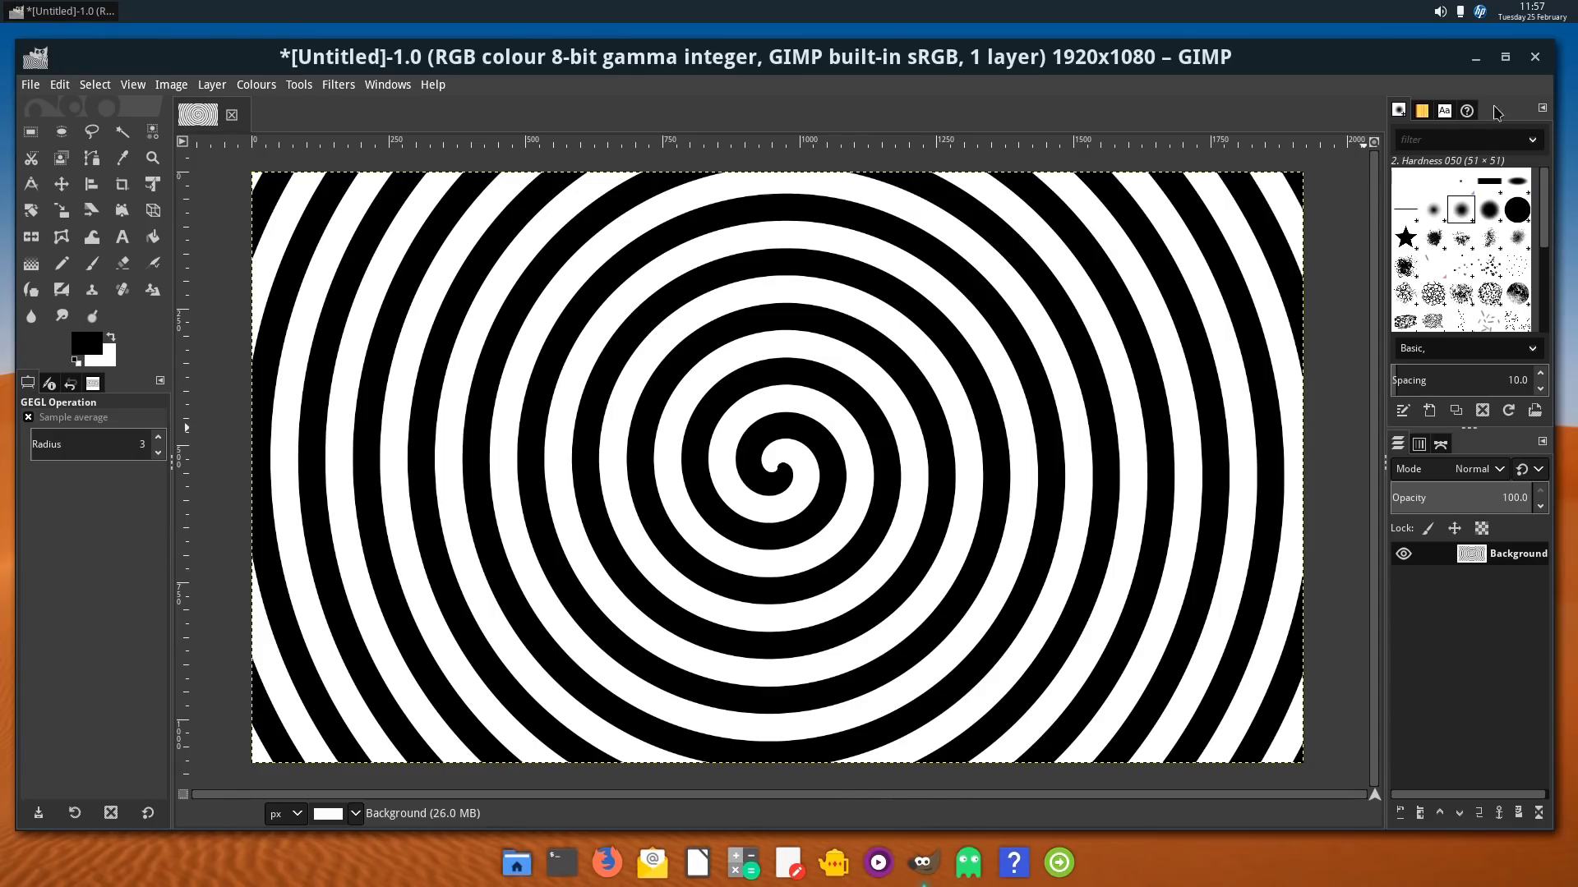
click(1535, 60)
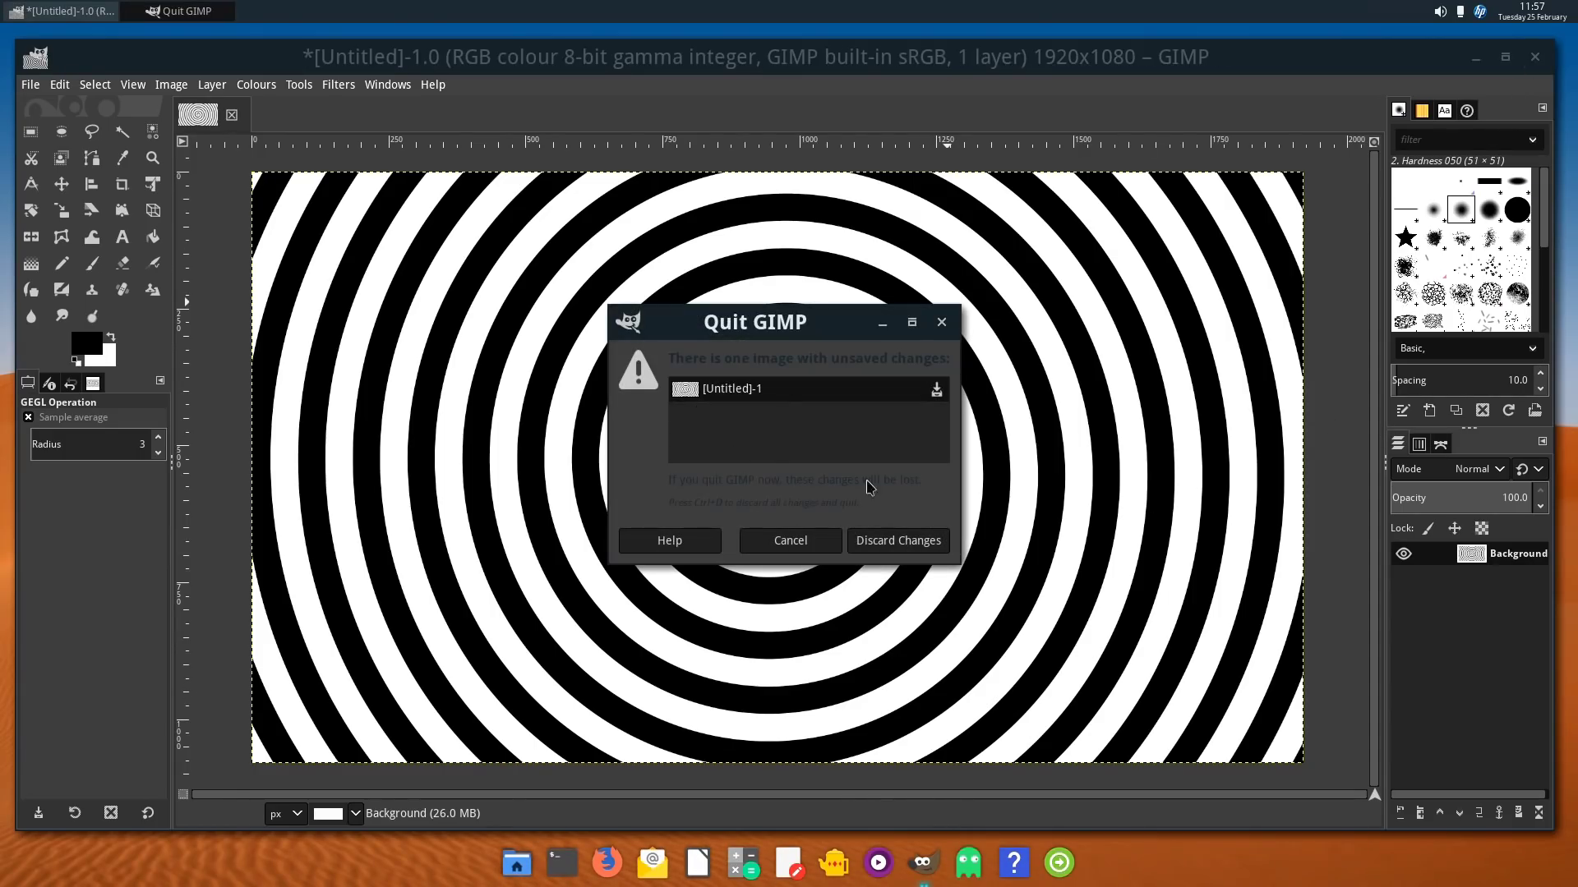
click(882, 534)
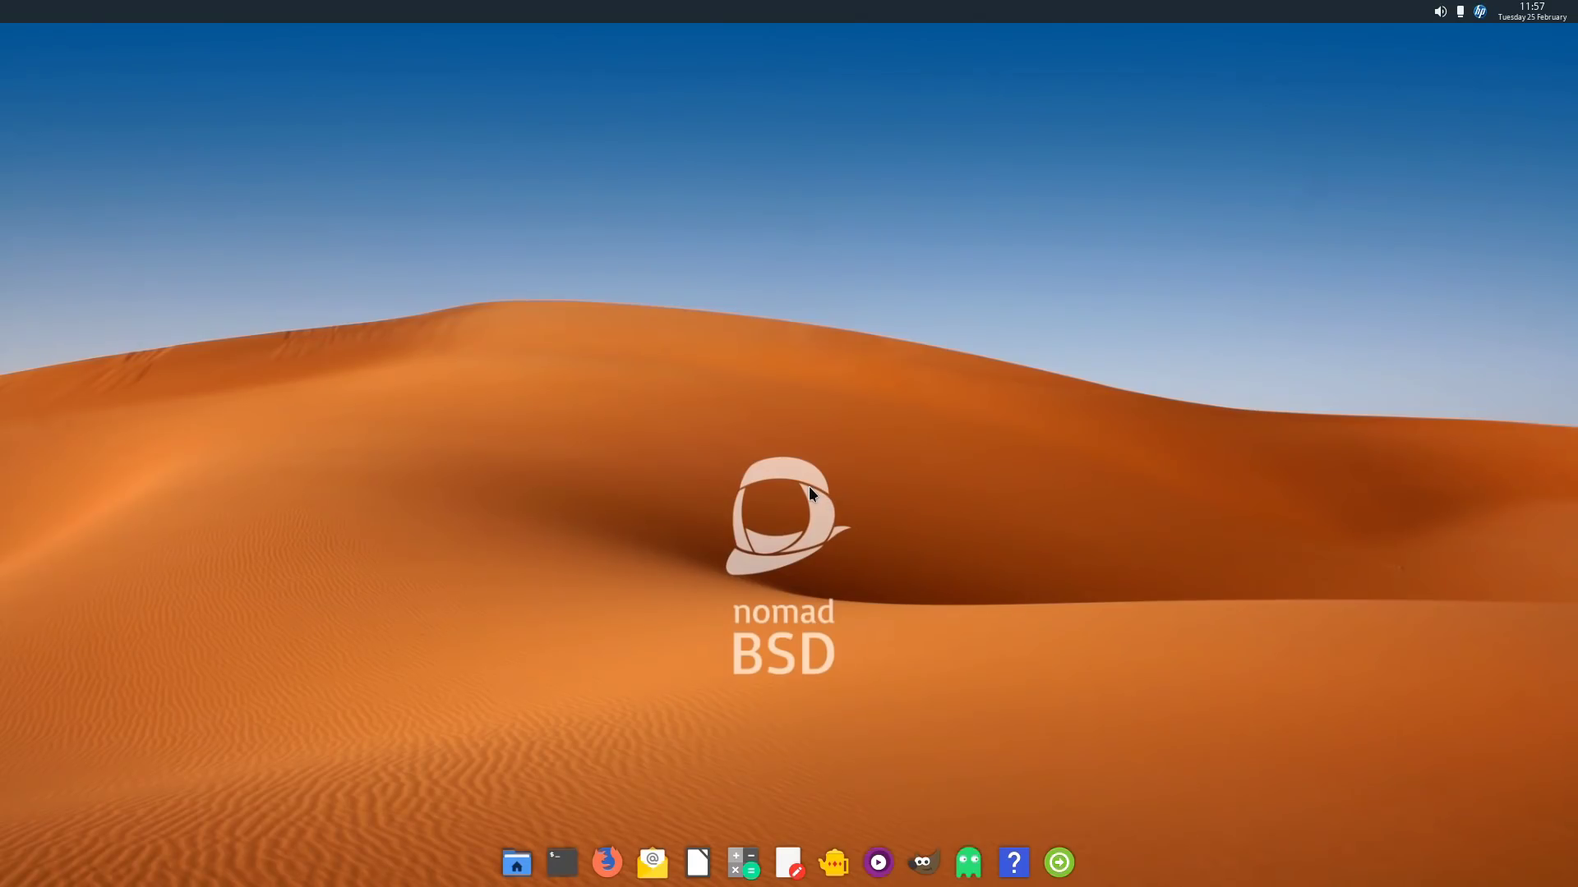
click(968, 865)
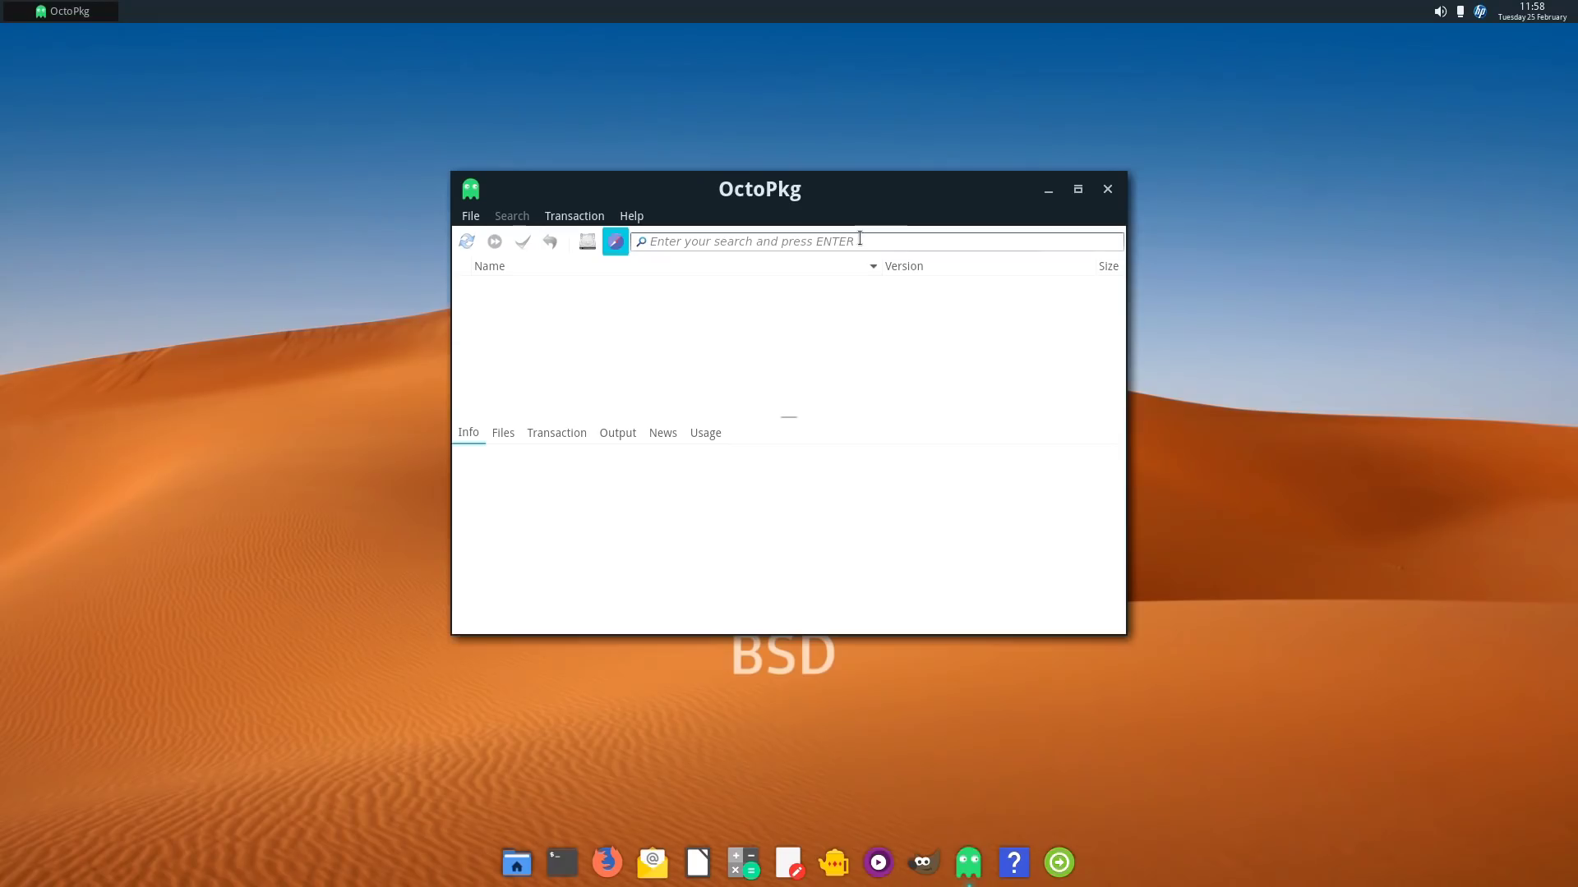
text(kdenlive)
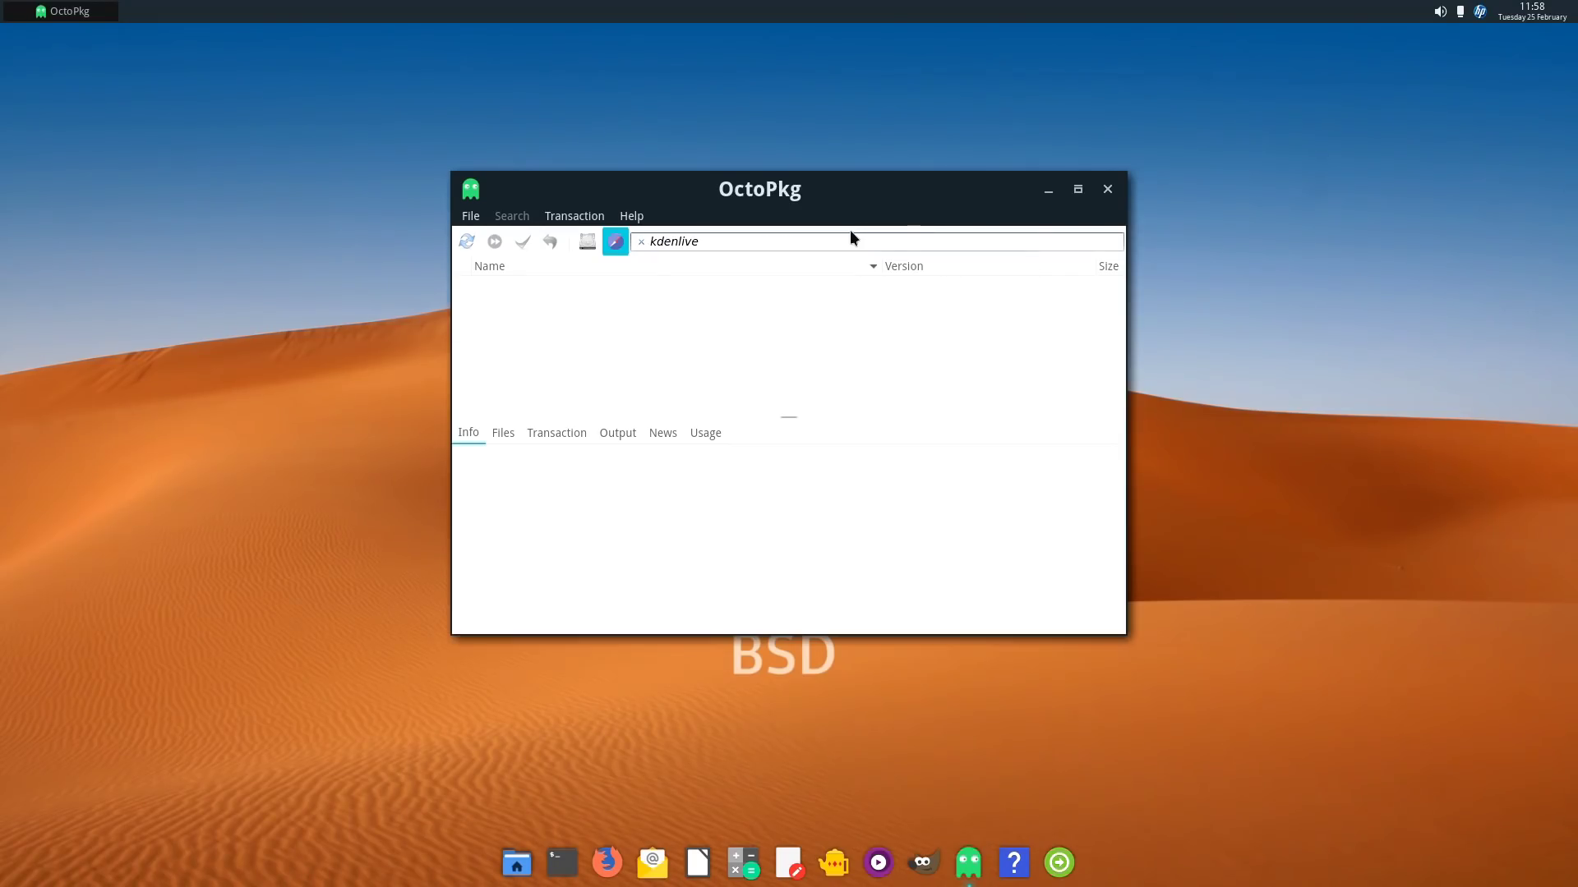
key(Return)
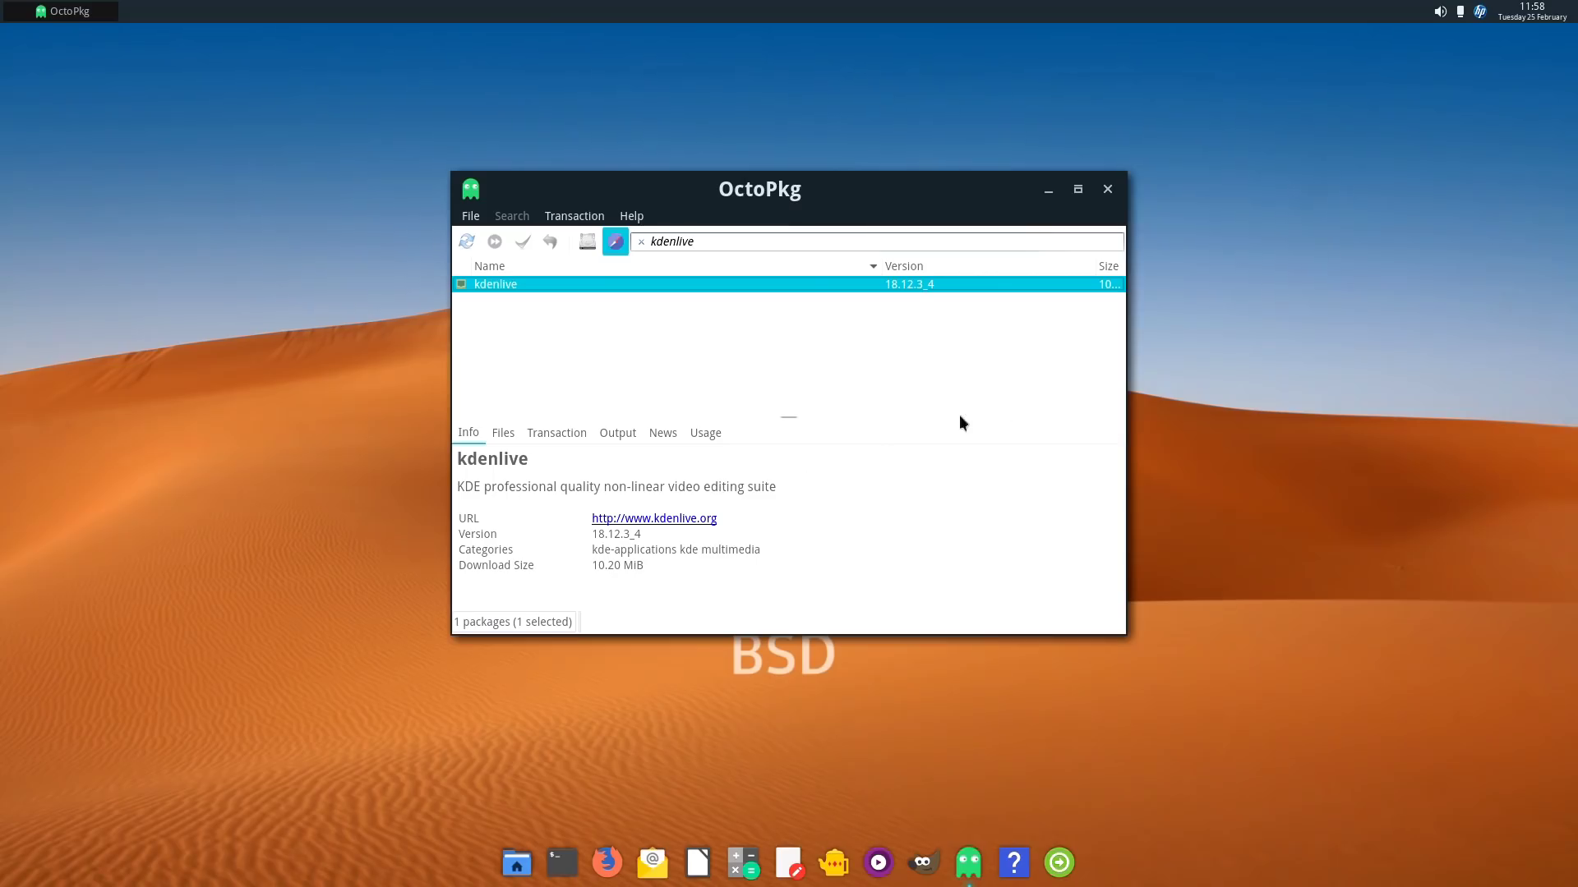
click(1108, 189)
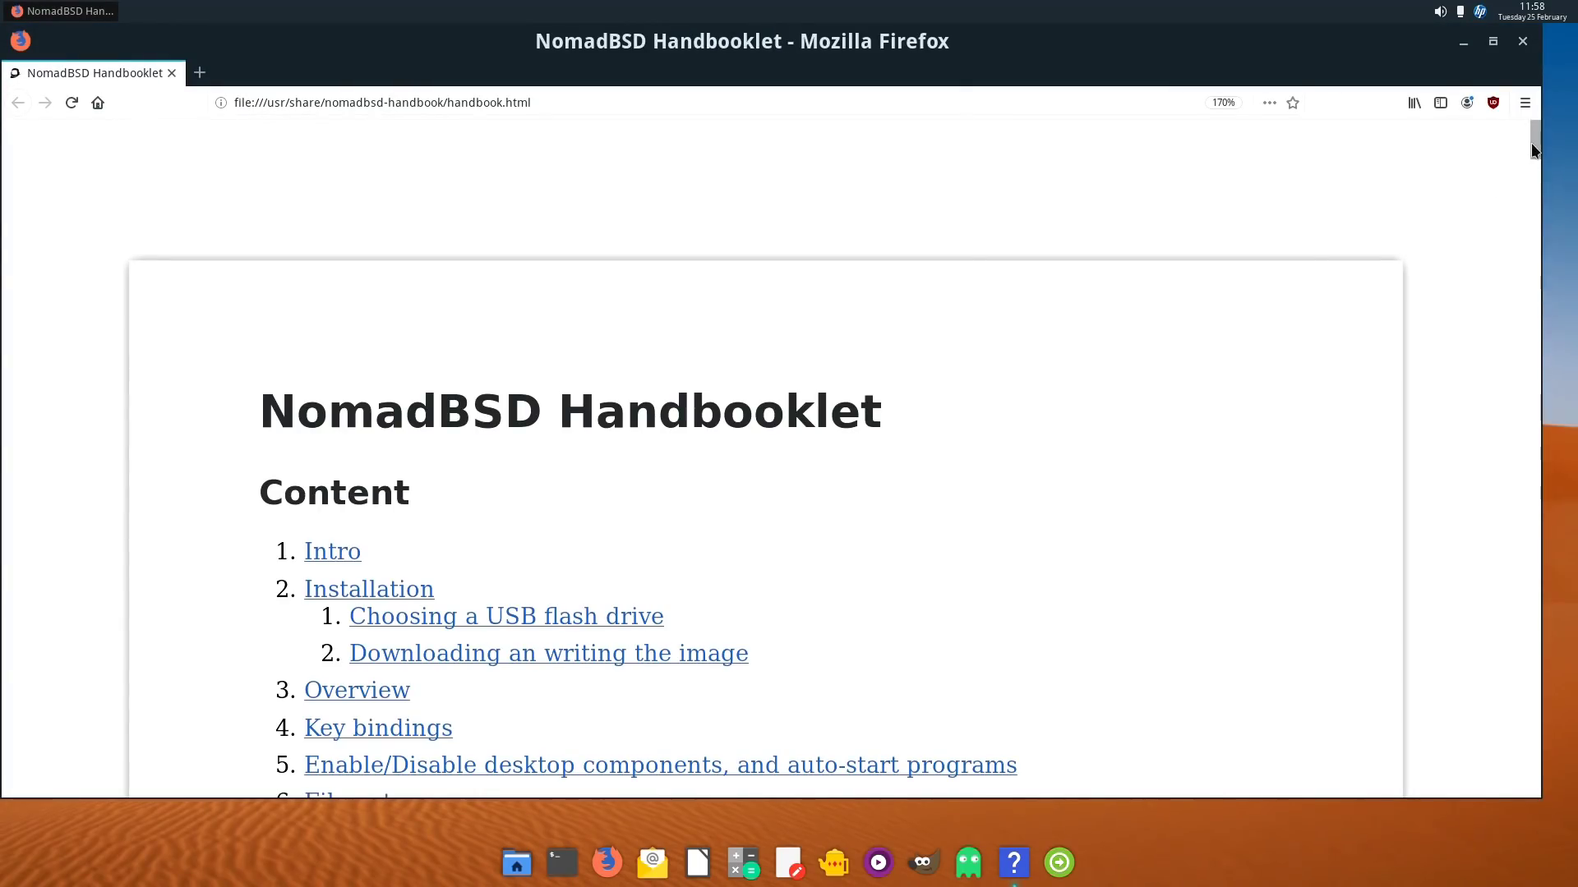
drag(1531, 143, 1494, 107)
click(1522, 50)
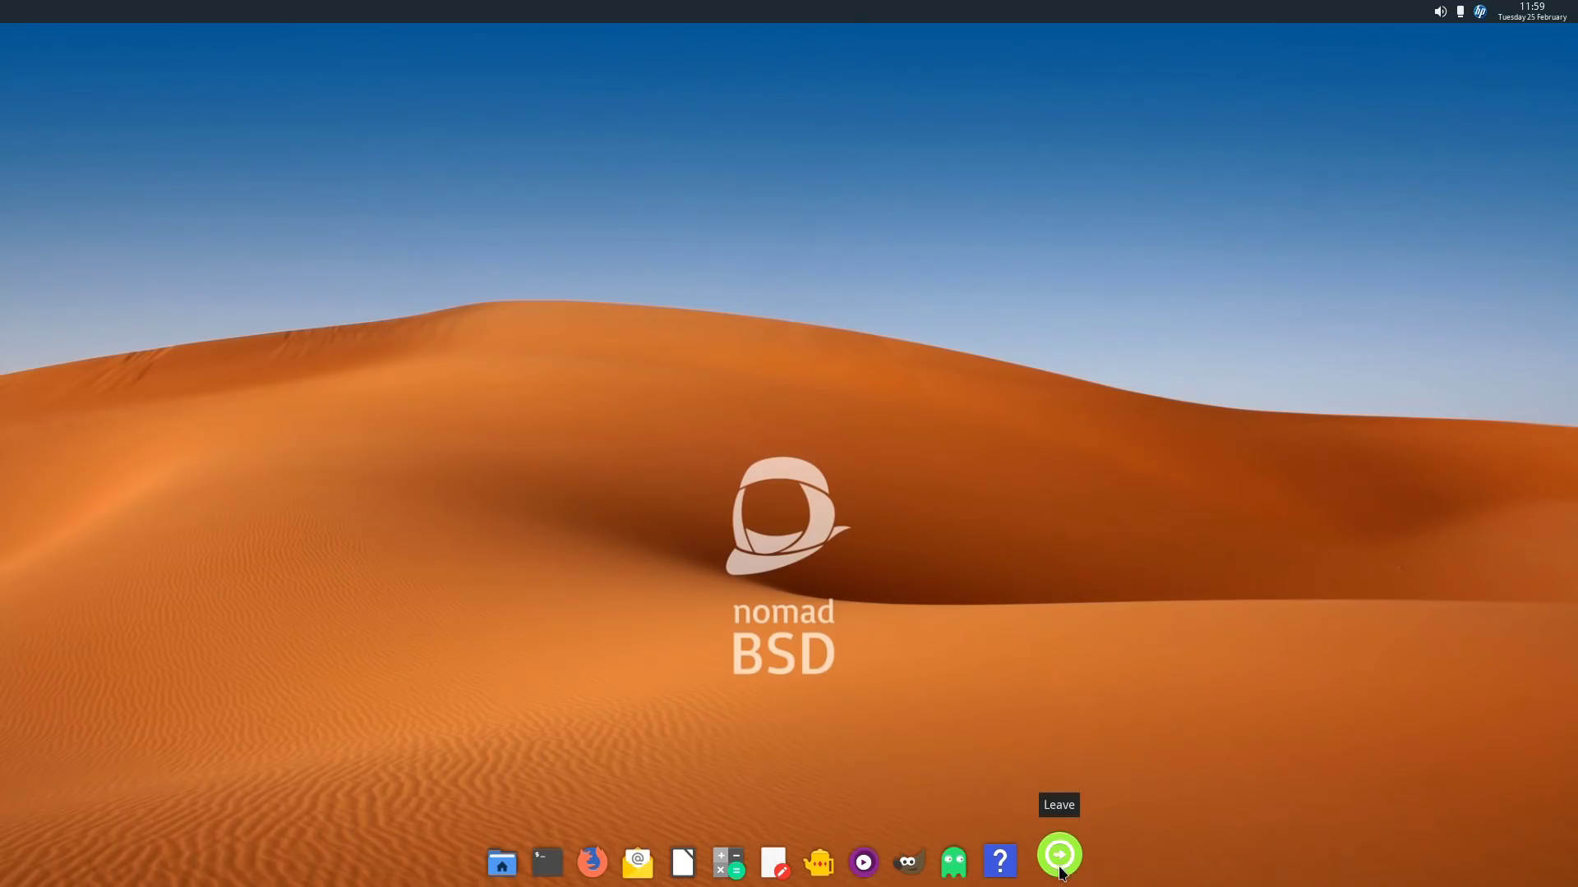
- Shut down the system from the dock's Leave dialog
click(1061, 862)
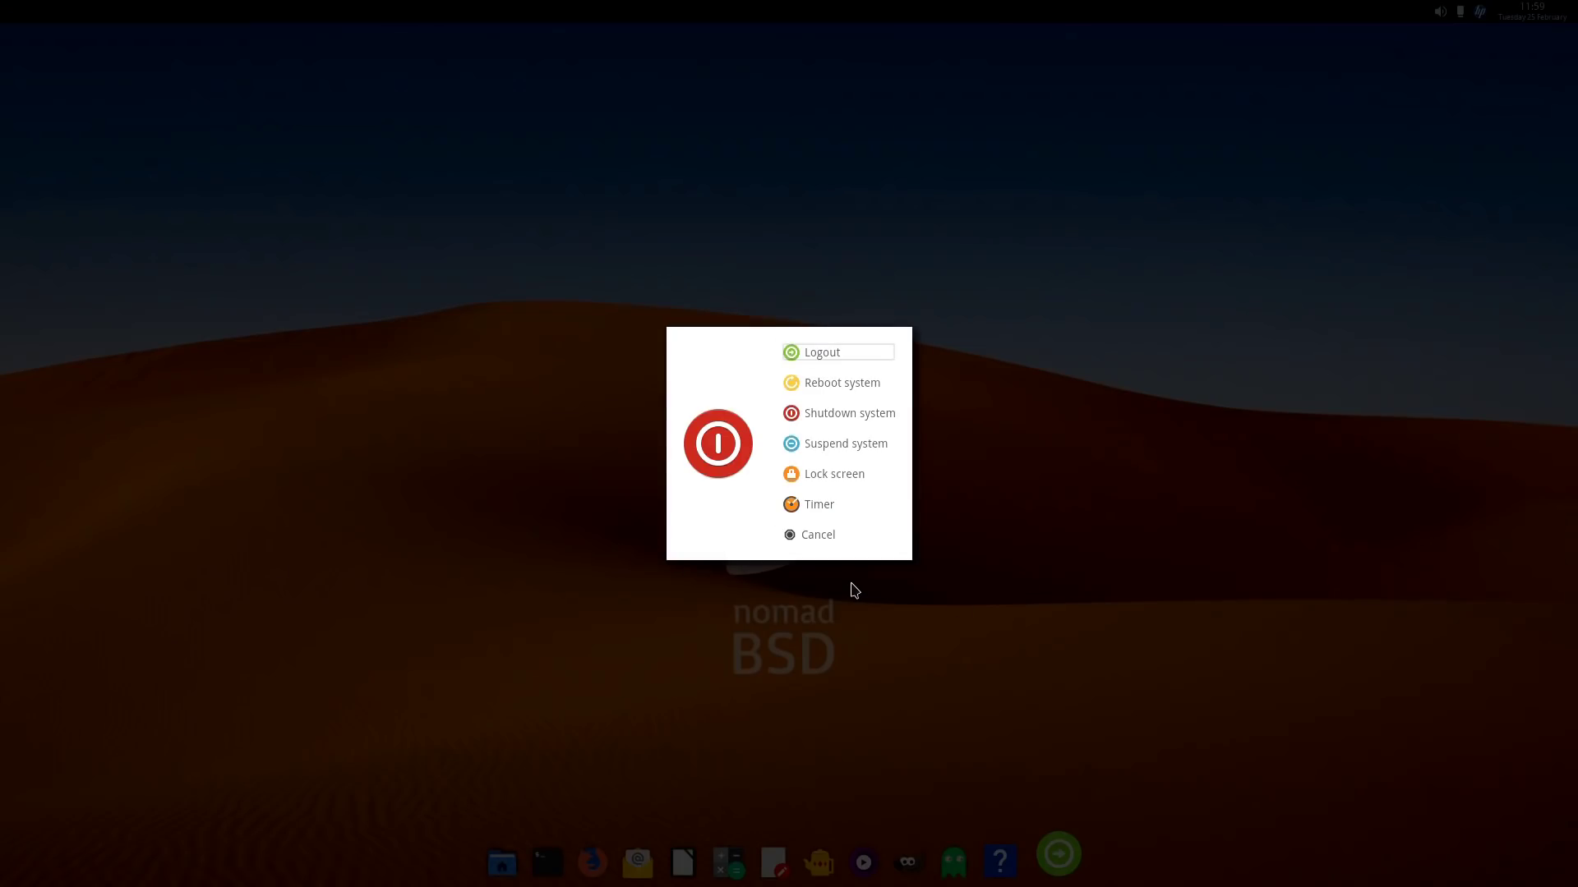
click(871, 415)
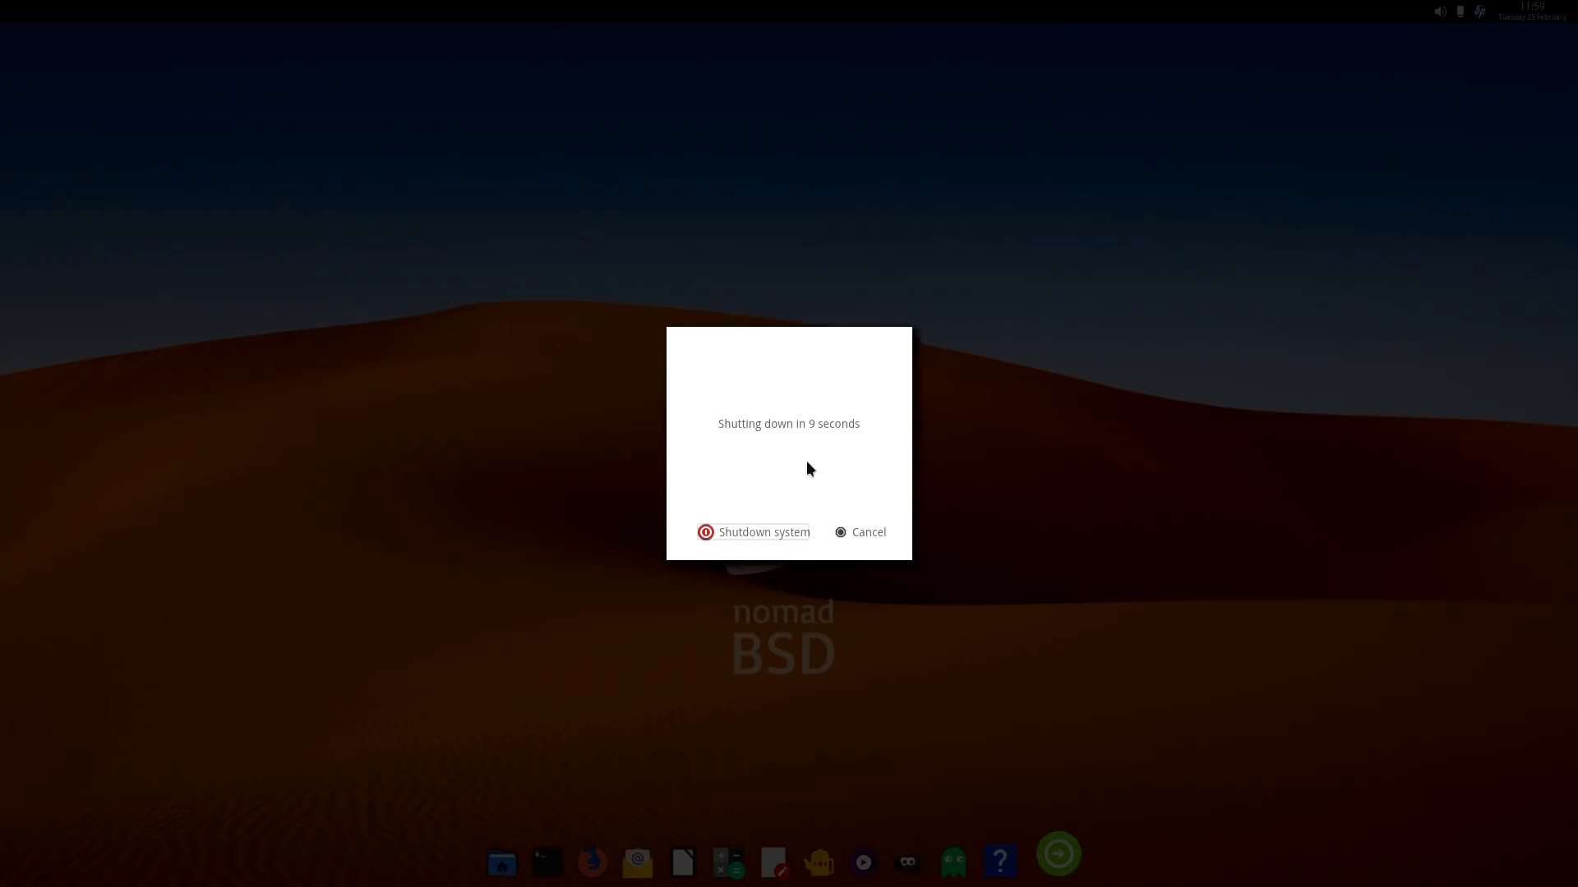